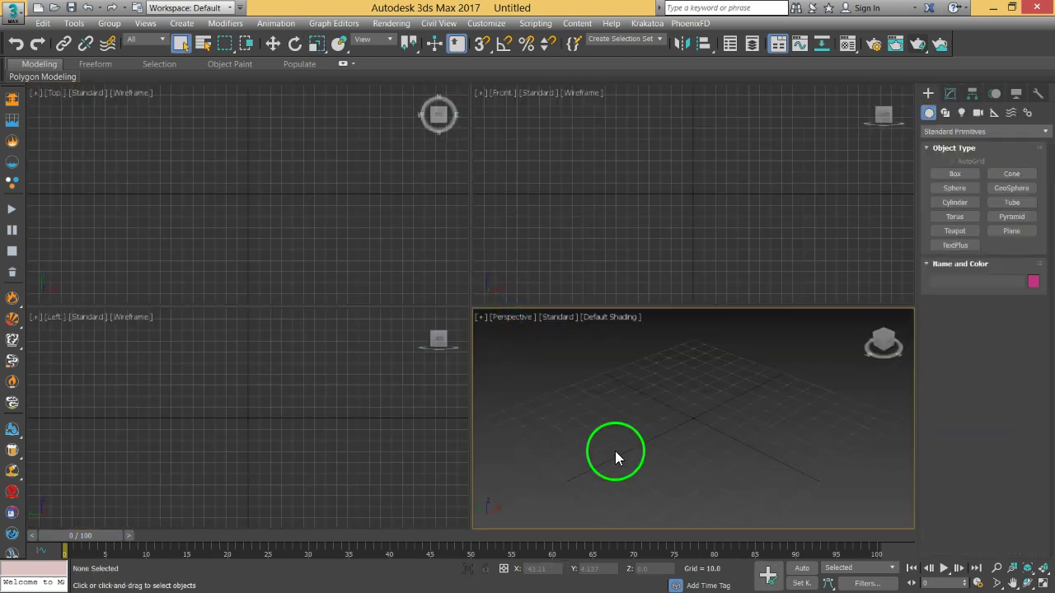
Draw a plane about 129 long and 244 wide in the Top viewport, and move it close to the origin.
left_click(1010, 231)
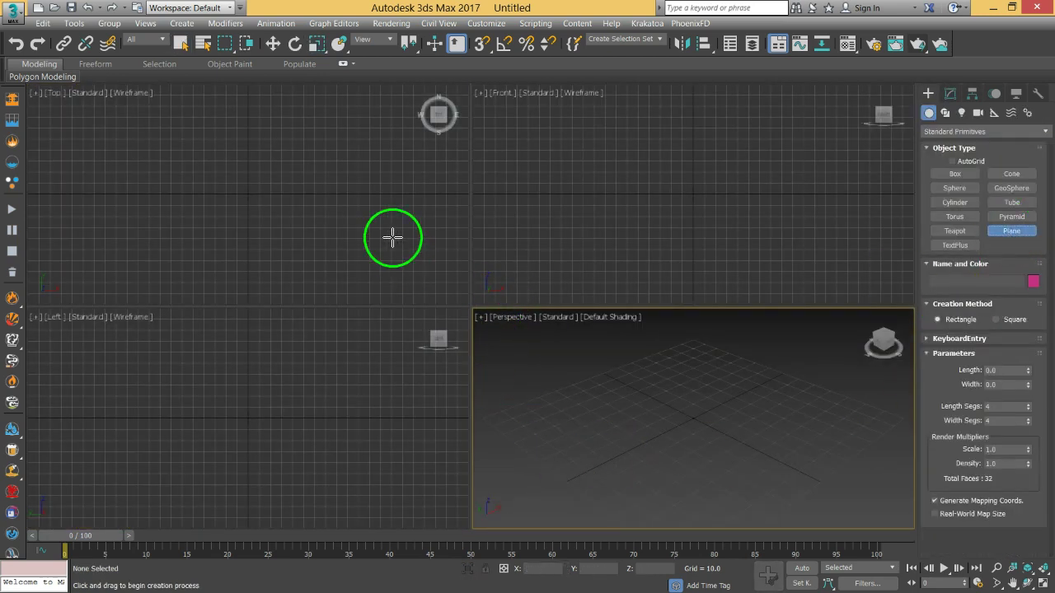
left_click_drag(120, 149, 389, 291)
left_click(273, 44)
left_click_drag(273, 208, 267, 177)
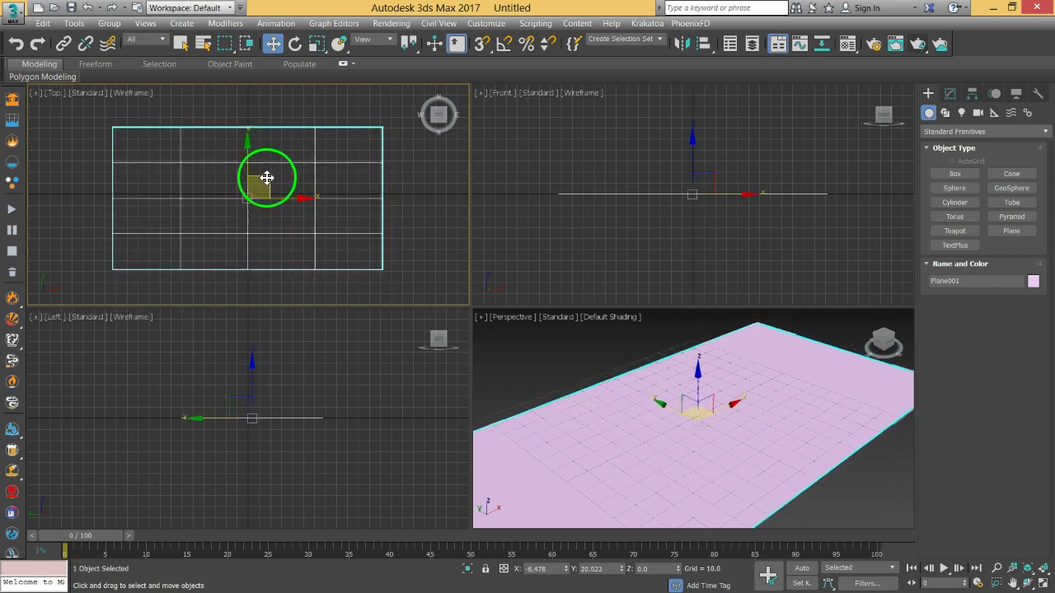
Change the plane's object color to a near-black custom color with red, green and blue at 10.
left_click(949, 94)
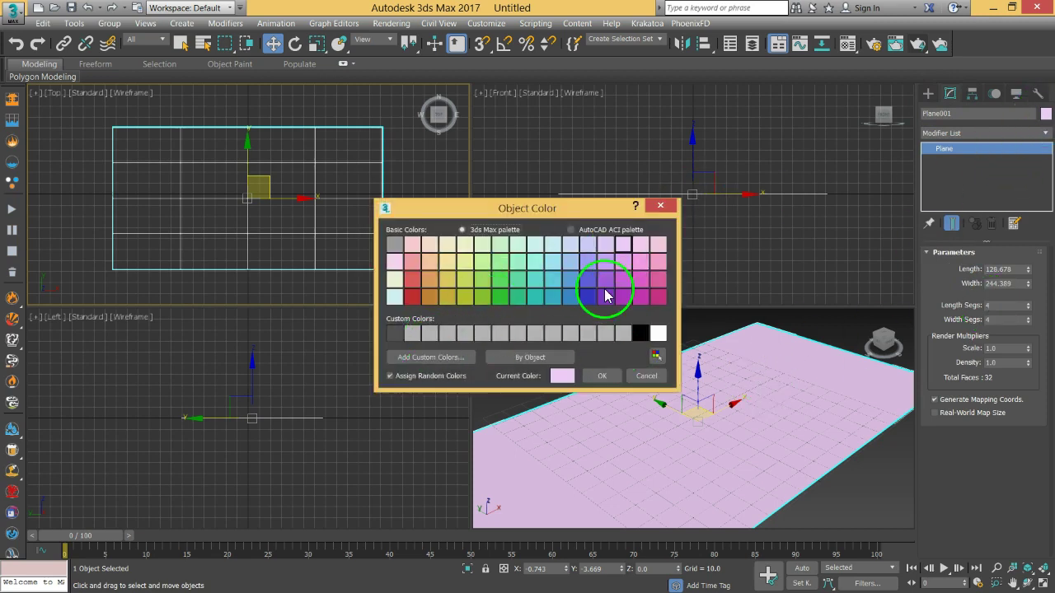
left_click(436, 357)
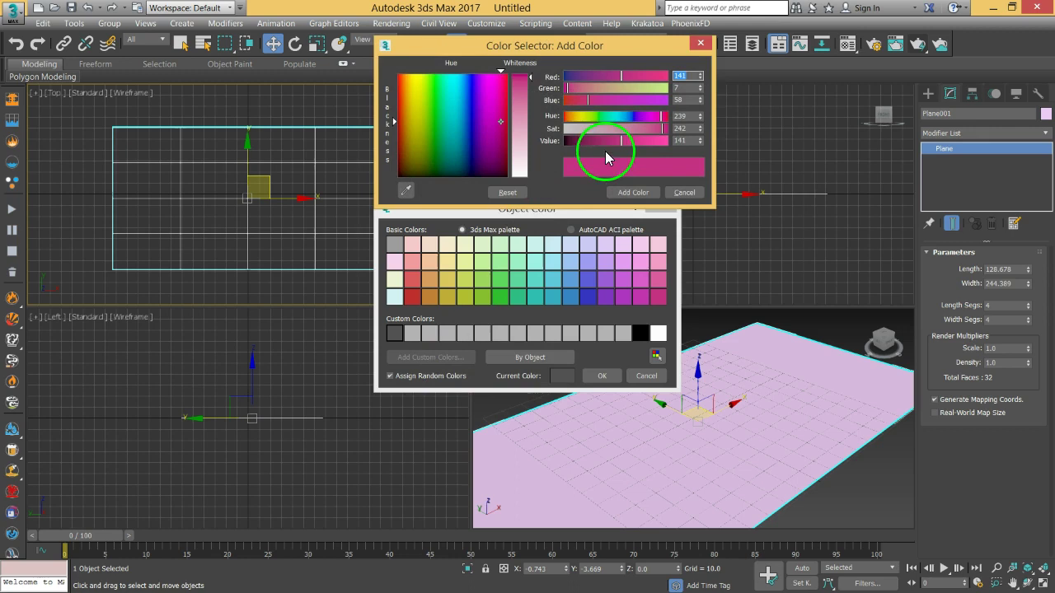
left_click_drag(571, 142, 568, 143)
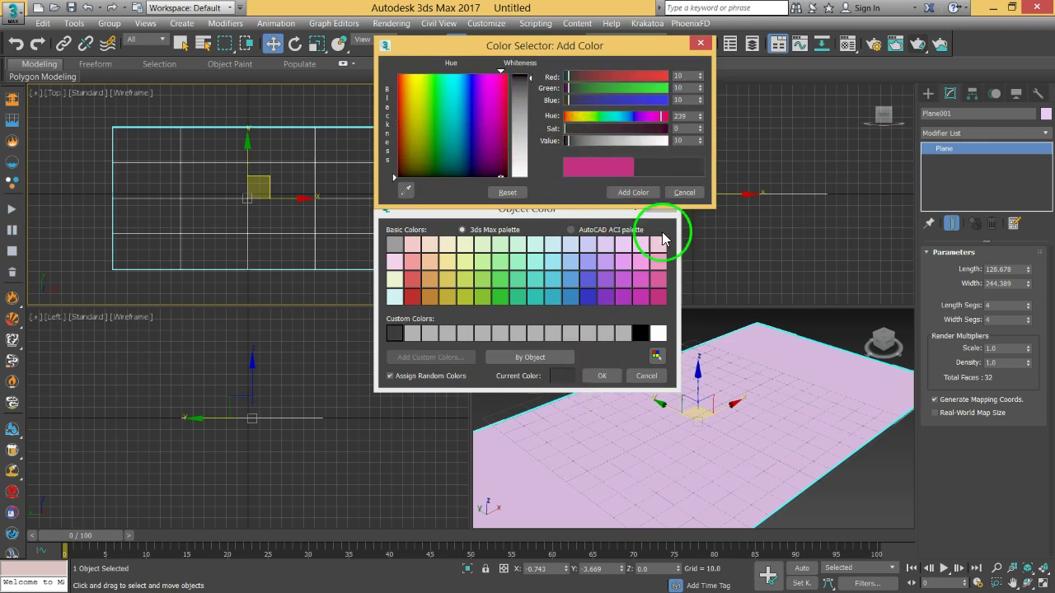
left_click(641, 197)
left_click(610, 377)
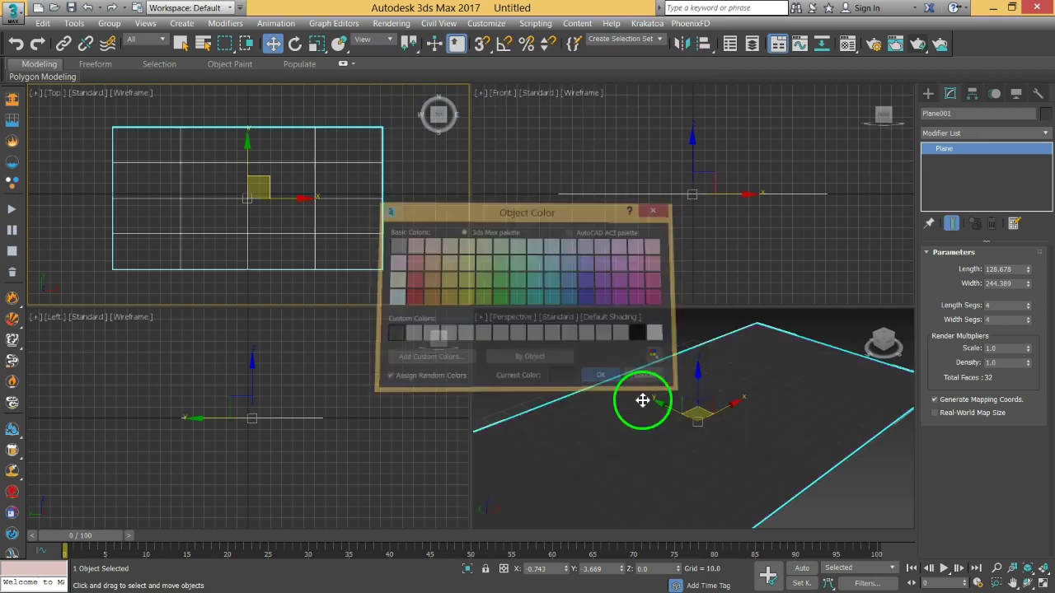
Raise the plane to Z 0.605 and display it with edged faces in a maximized Perspective viewport.
left_click_drag(698, 377, 697, 376)
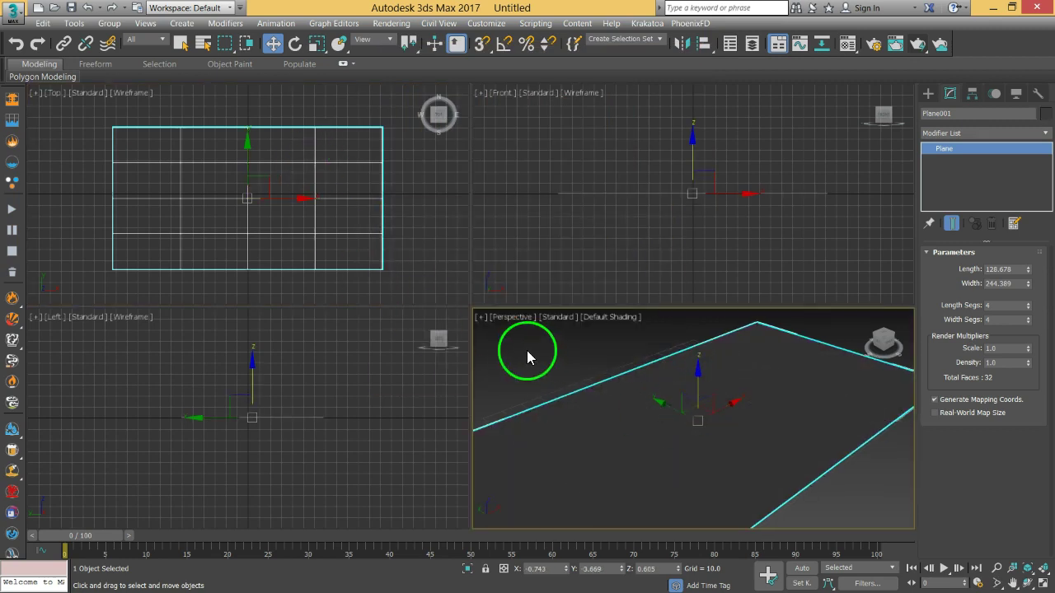
key("F4")
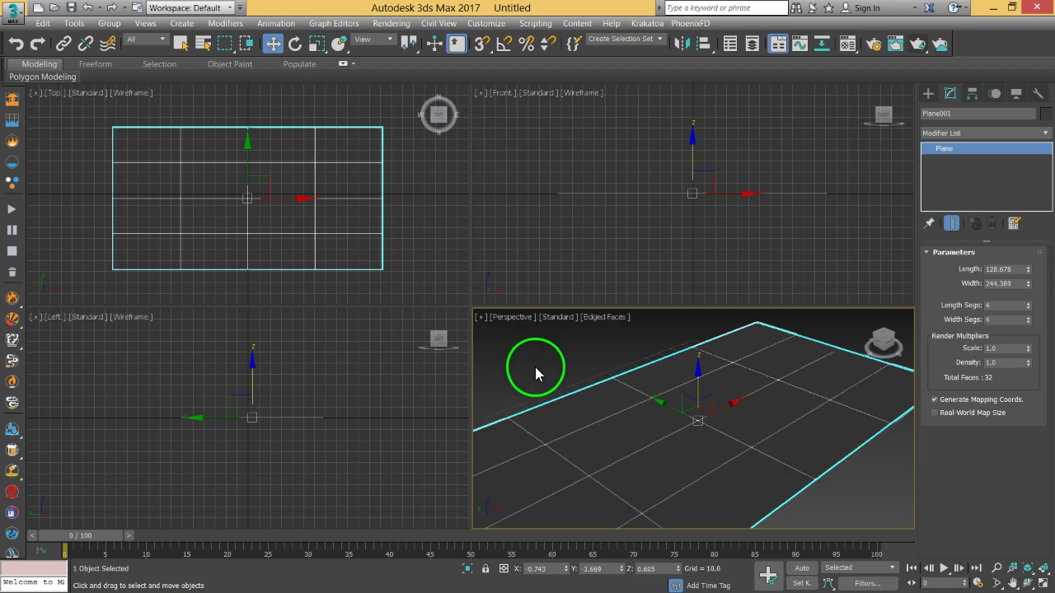
key("alt+w")
mouse_move(464, 348)
middle_mouse_down()
mouse_move(454, 325)
mouse_move(532, 360)
mouse_move(514, 330)
mouse_move(455, 337)
middle_mouse_up()
scroll(472, 339, "down", 5)
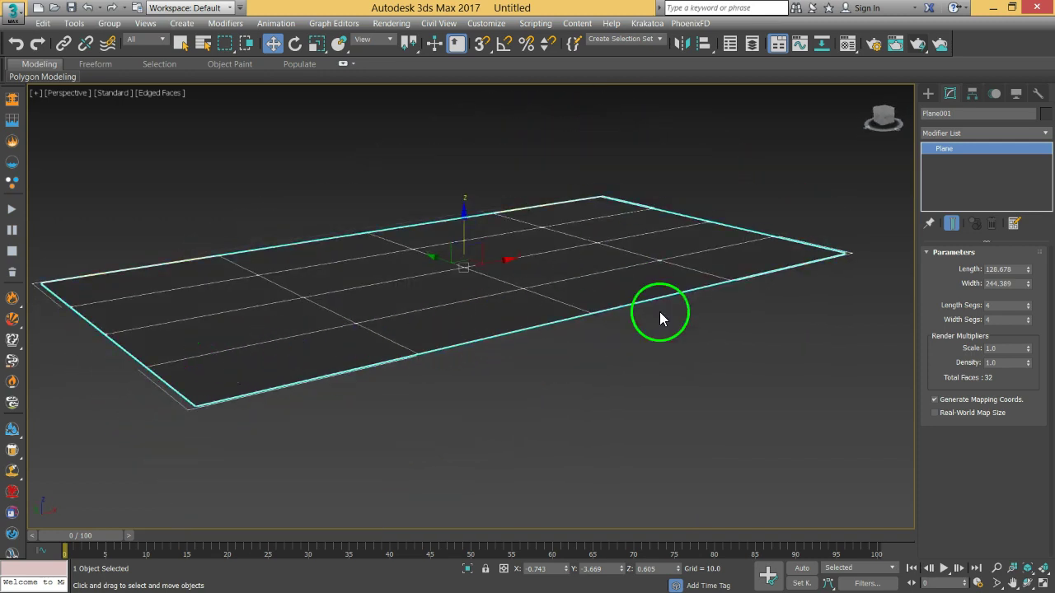
middle_click_drag(613, 196, 457, 315, "alt")
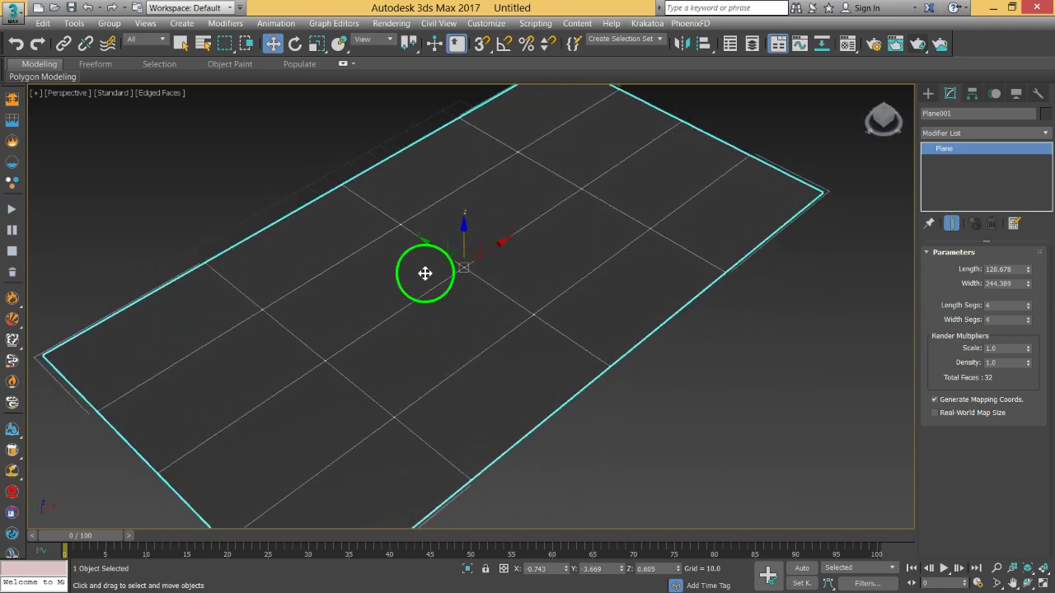
Nudge the plane to Y 0.827, and set its length to 178.863 with 47 length and 52 width segments.
mouse_move(427, 243)
left_mouse_down()
mouse_move(393, 228)
mouse_move(417, 239)
left_mouse_up()
middle_click_drag(417, 238, 513, 320, "alt")
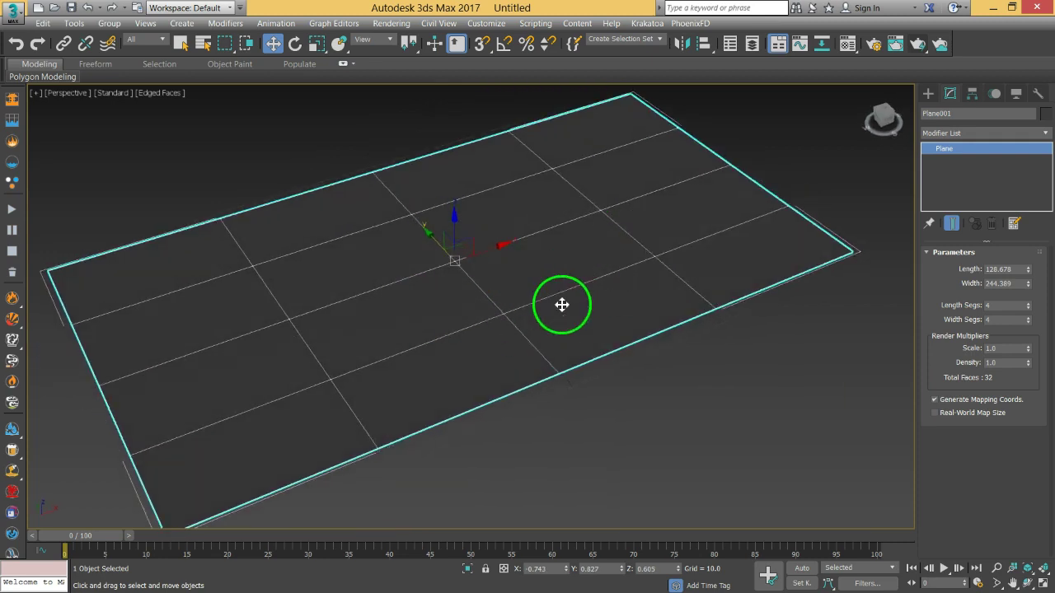
middle_click_drag(563, 279, 525, 336, "alt")
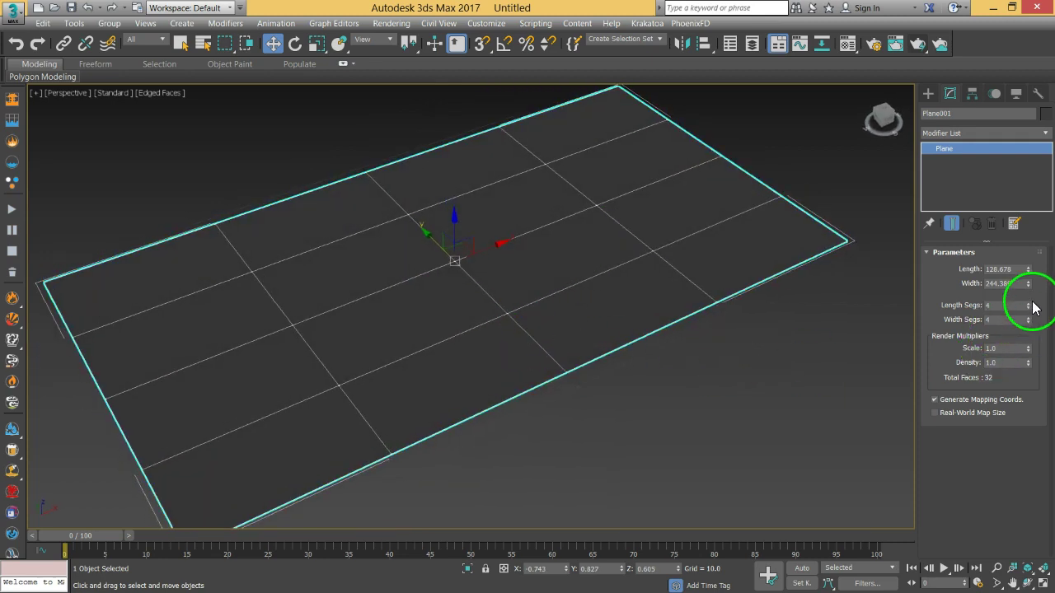
left_click_drag(1028, 278, 1026, 239)
mouse_move(1028, 311)
left_mouse_down()
mouse_move(1027, 278)
mouse_move(1027, 306)
mouse_move(1029, 293)
left_mouse_up()
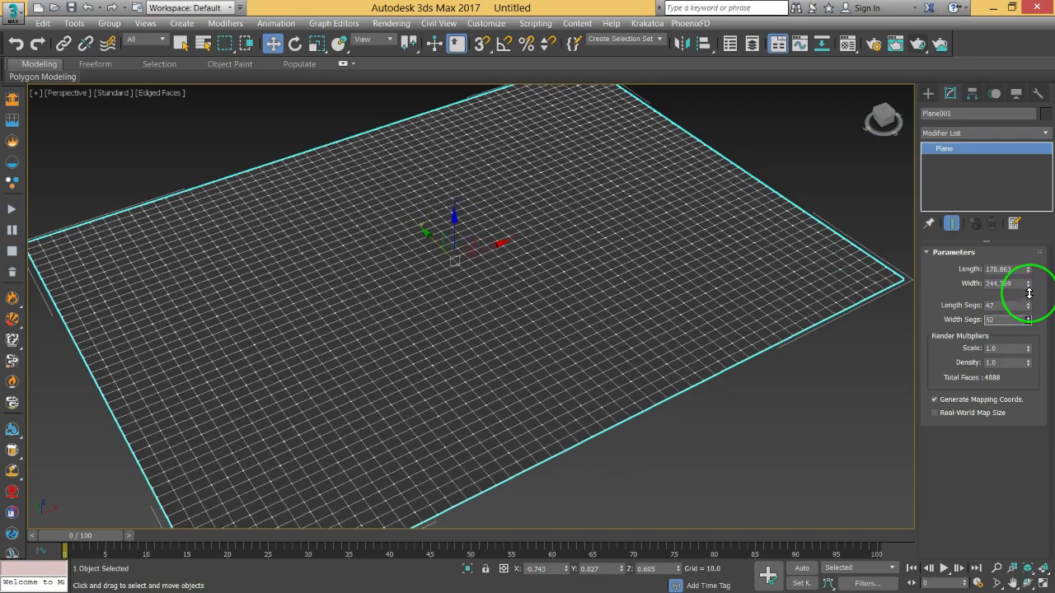
middle_click_drag(614, 346, 559, 332, "alt")
Convert the segmented plane to an Editable Poly.
right_click(546, 313)
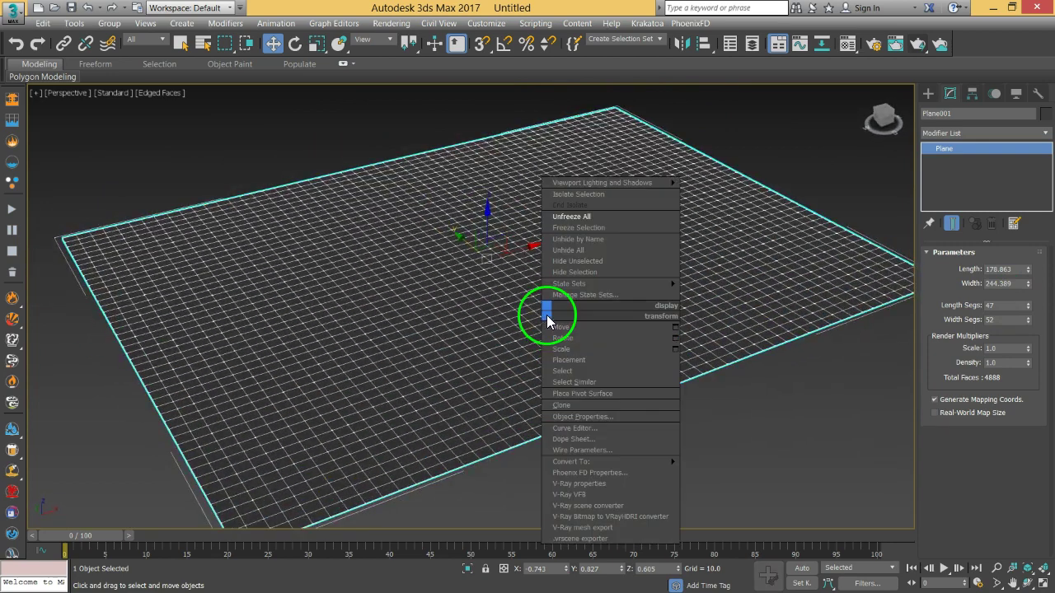
mouse_move(679, 458)
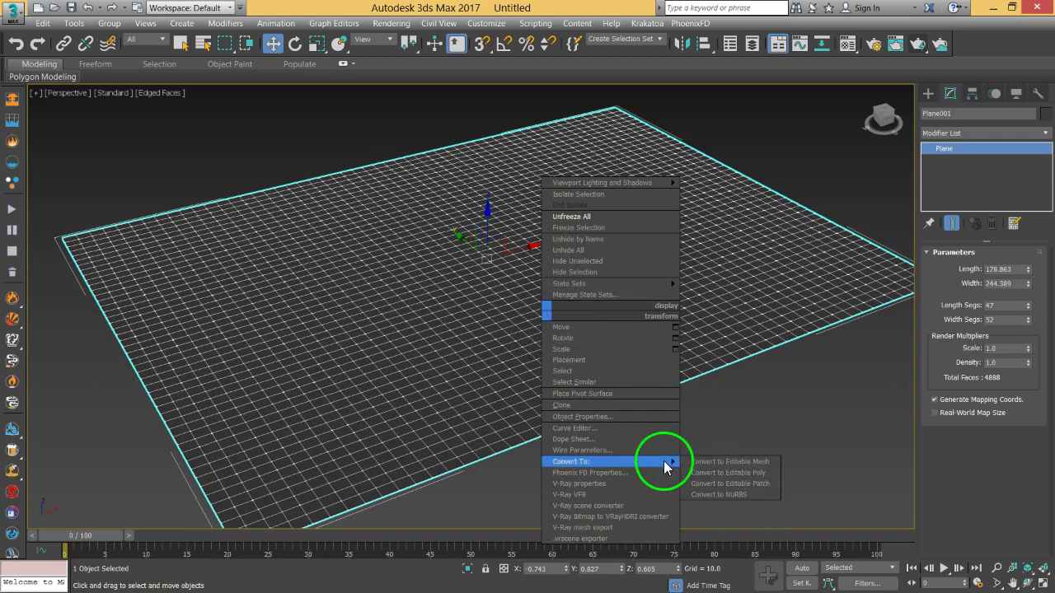
left_click(722, 475)
middle_click_drag(560, 437, 575, 432, "alt")
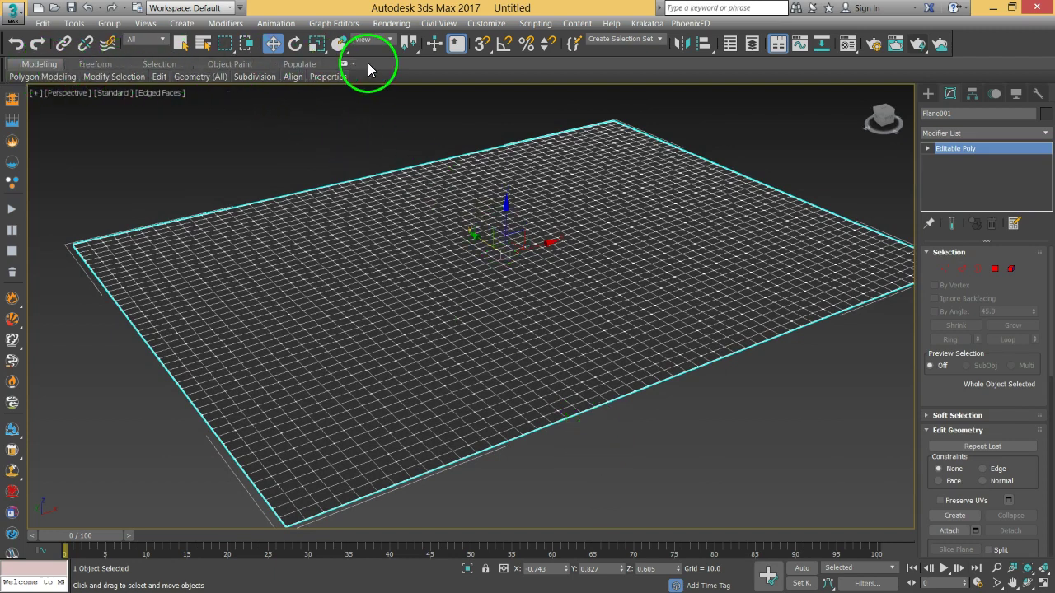
Hide the modeling ribbon and show it again.
right_click(940, 65)
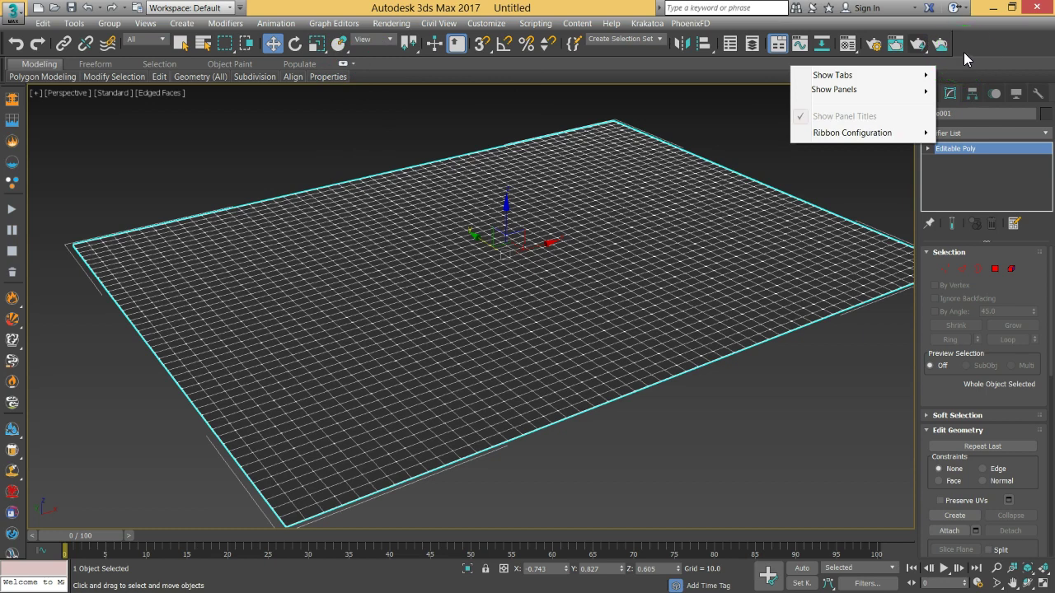
right_click(964, 52)
right_click(964, 51)
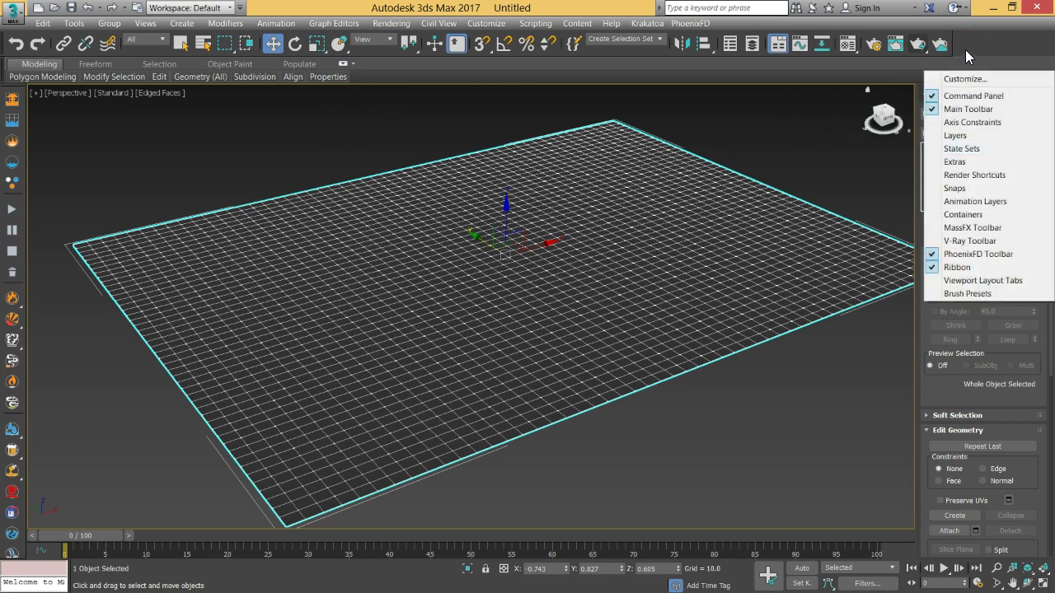
left_click(952, 267)
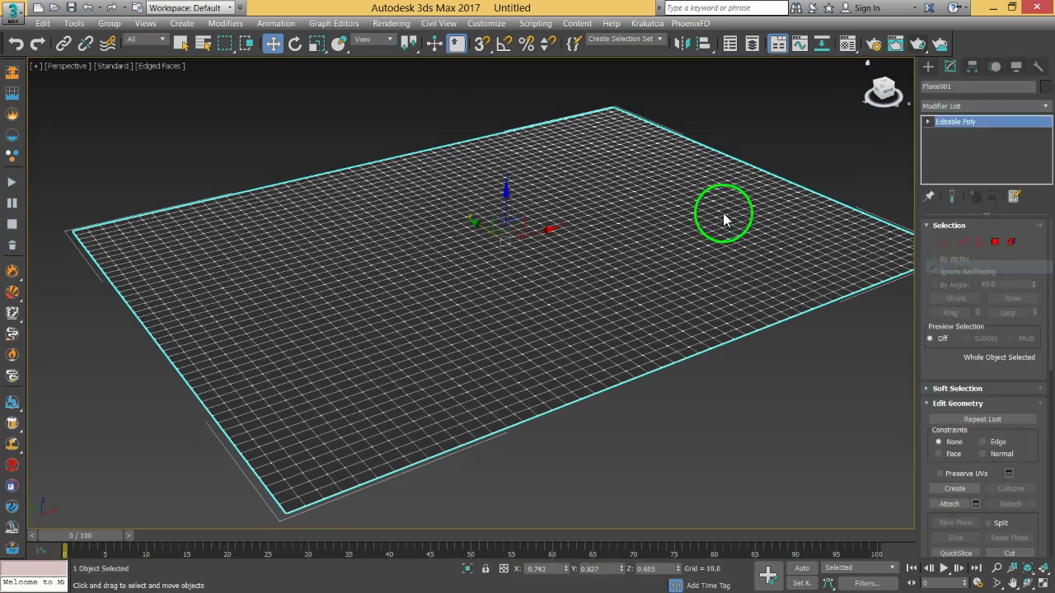
right_click(974, 49)
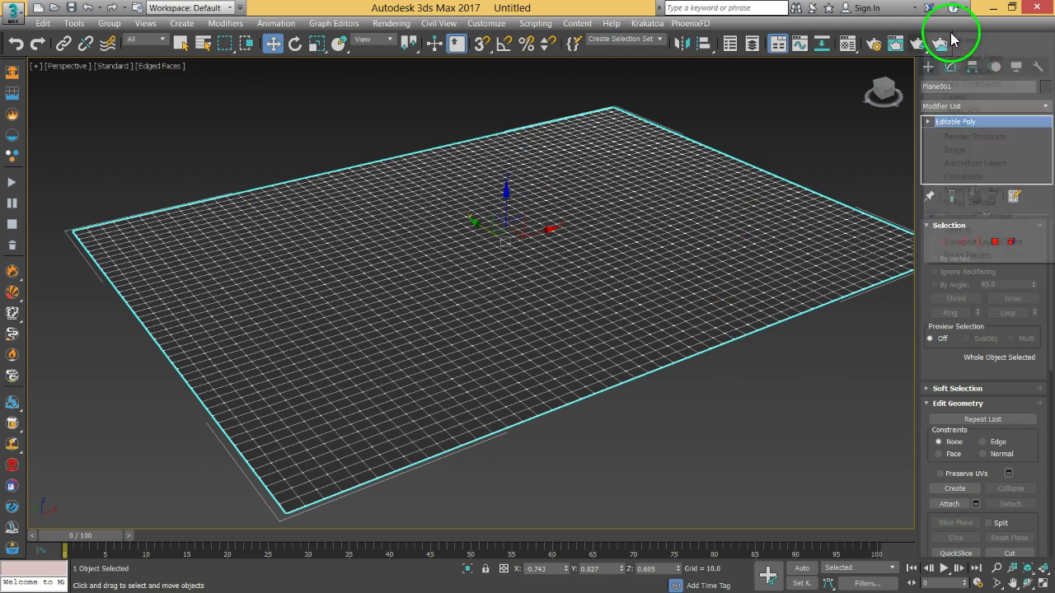
left_click(959, 229)
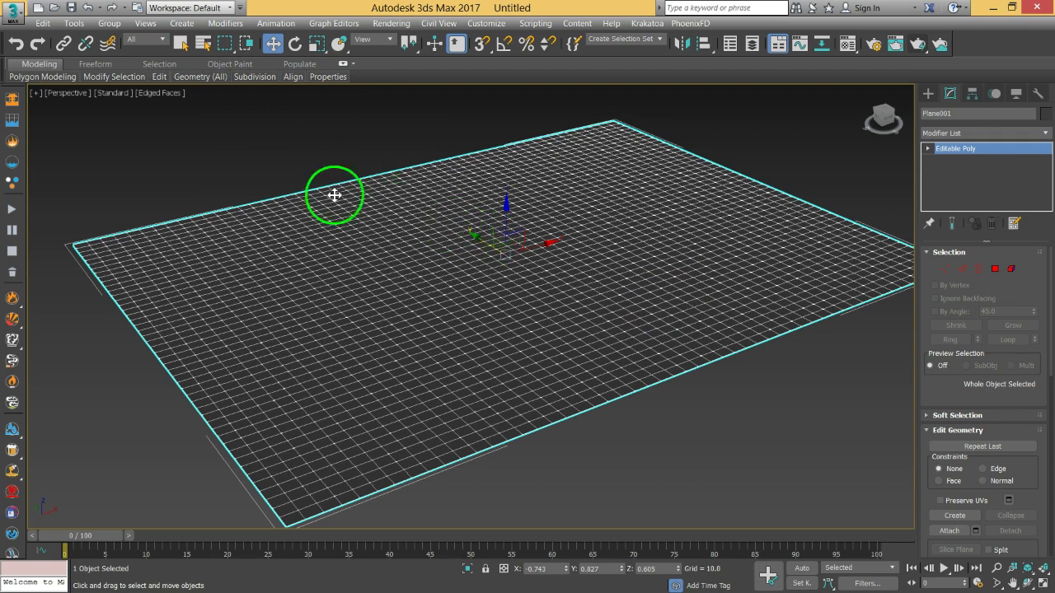
Expand the ribbon's Freeform tools, activate the Conform brush, and set its full strength to 67 and falloff to 296.
left_click(343, 66)
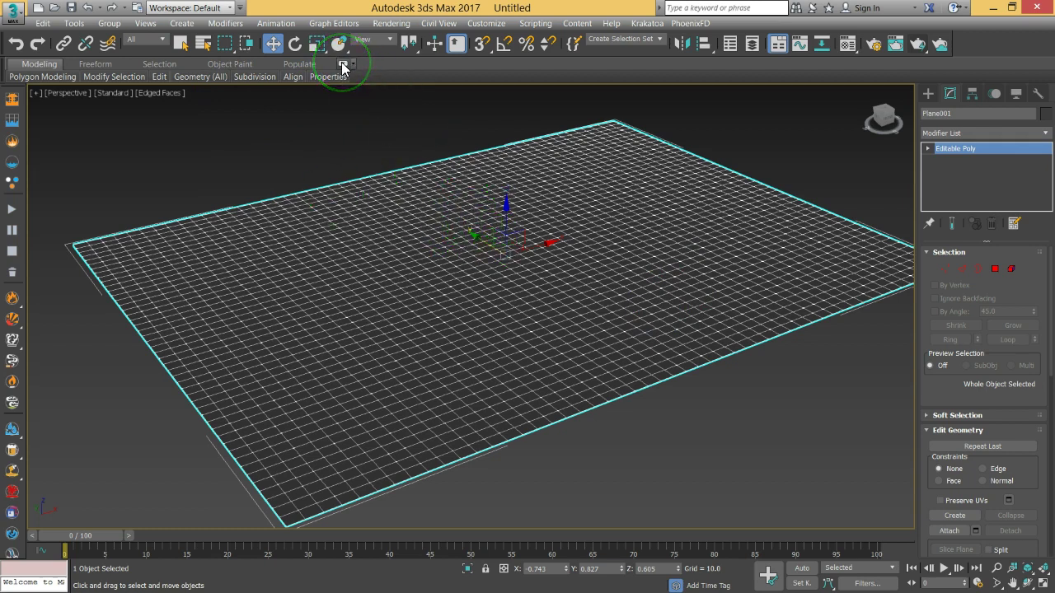
left_click(95, 64)
middle_click_drag(476, 299, 126, 219, "alt")
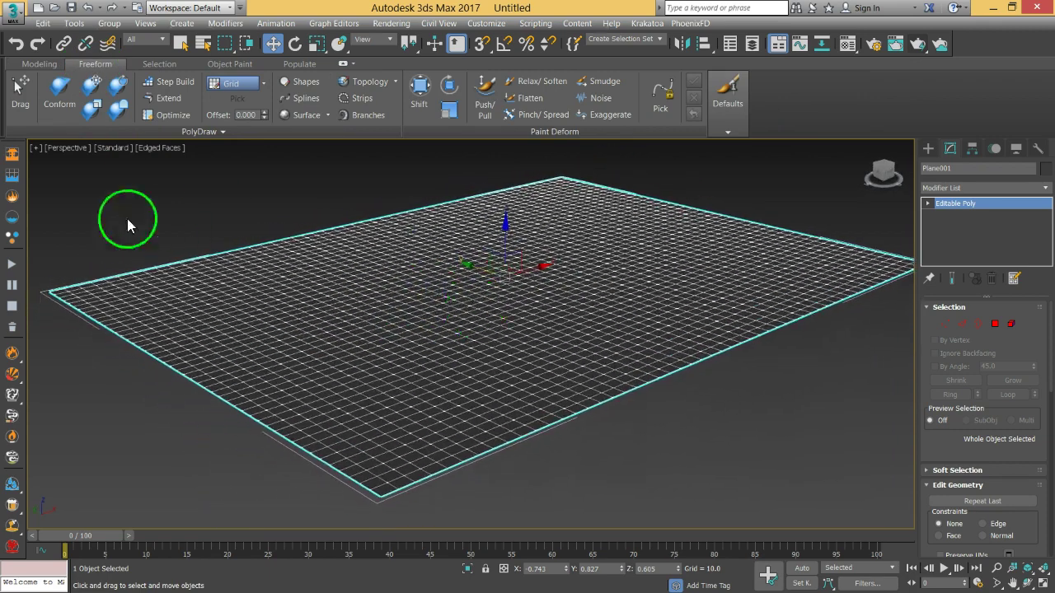
left_click(56, 97)
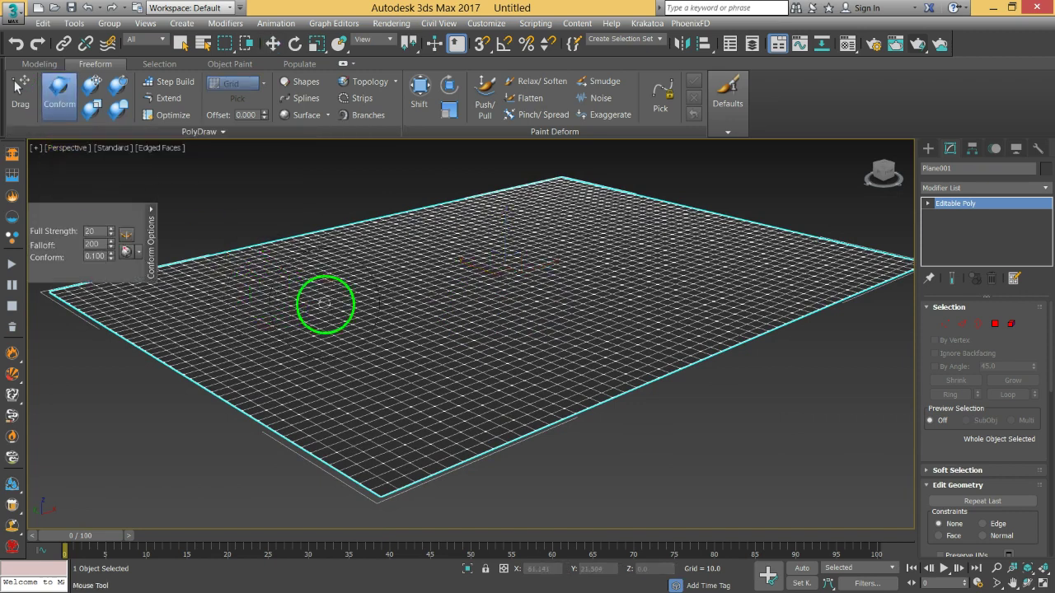
mouse_move(261, 198)
middle_mouse_down("alt")
mouse_move(289, 221)
mouse_move(268, 208)
middle_mouse_up("alt")
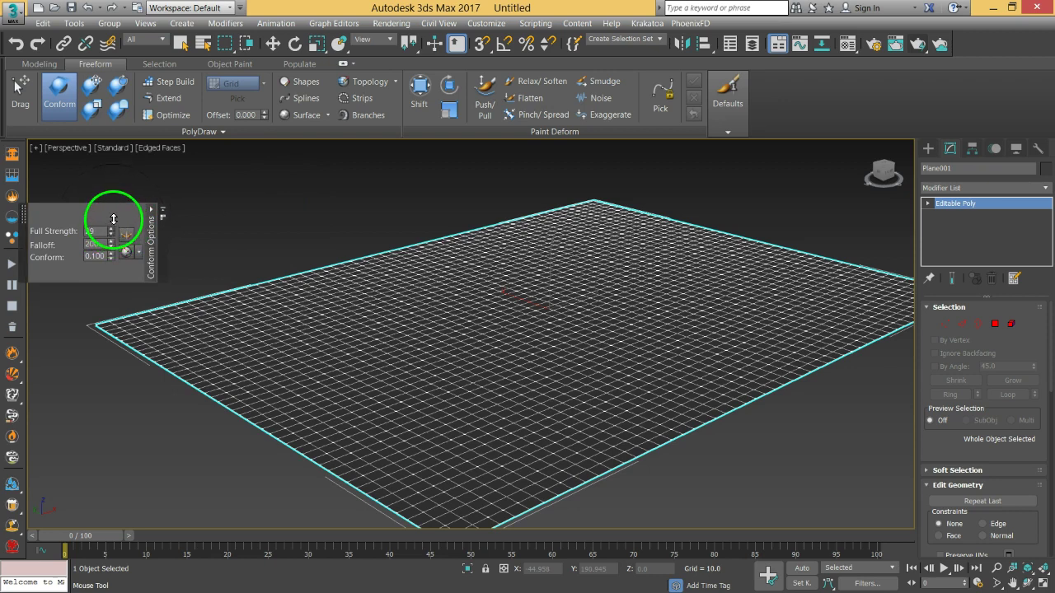
left_click_drag(118, 196, 119, 186, "alt+shift")
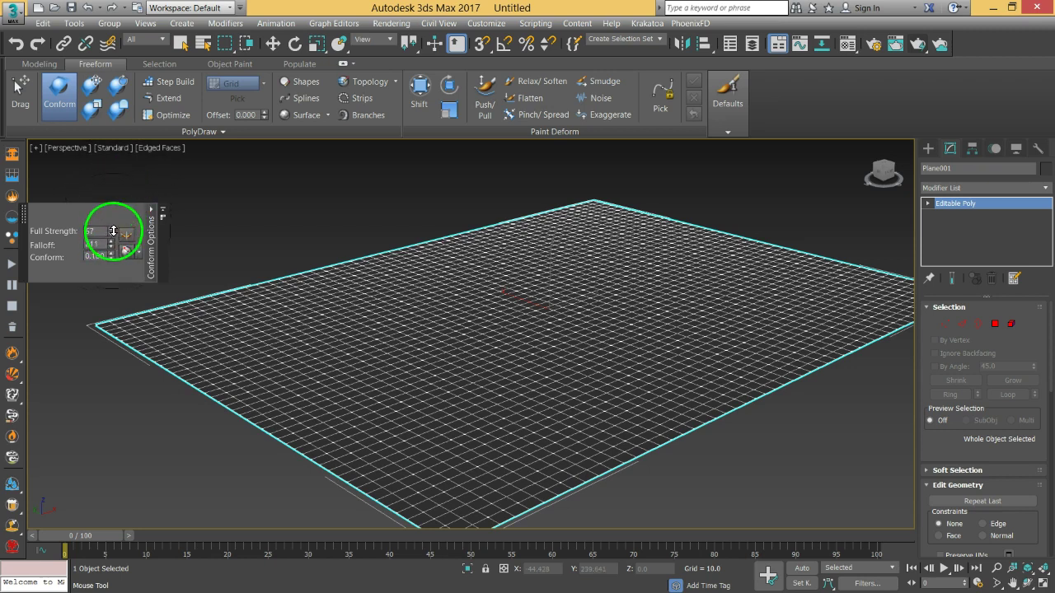
left_click_drag(117, 211, 120, 169, "ctrl+shift")
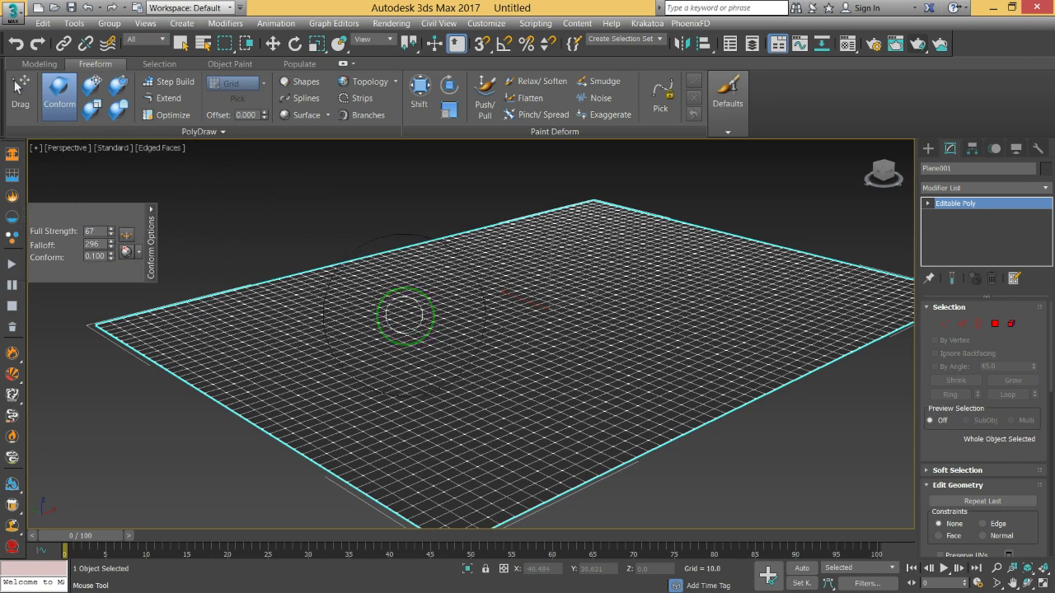
Try the Conform brush on the plane's far corner.
middle_click_drag(363, 317, 416, 312)
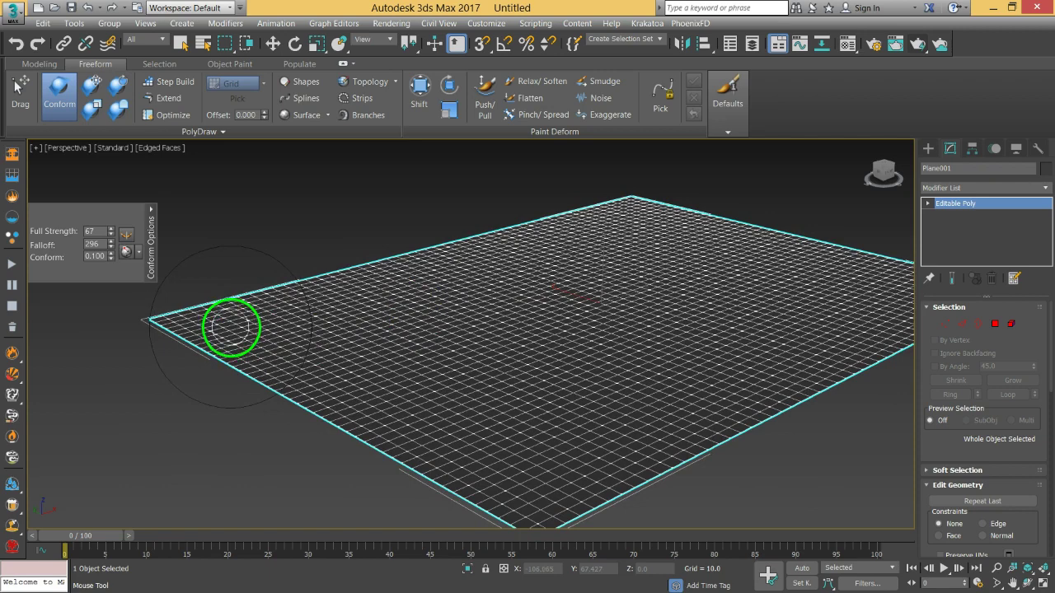
mouse_move(354, 354)
middle_mouse_down("alt")
mouse_move(448, 341)
mouse_move(428, 342)
mouse_move(448, 356)
mouse_move(453, 347)
mouse_move(297, 347)
middle_mouse_up("alt")
left_click_drag(228, 318, 229, 309)
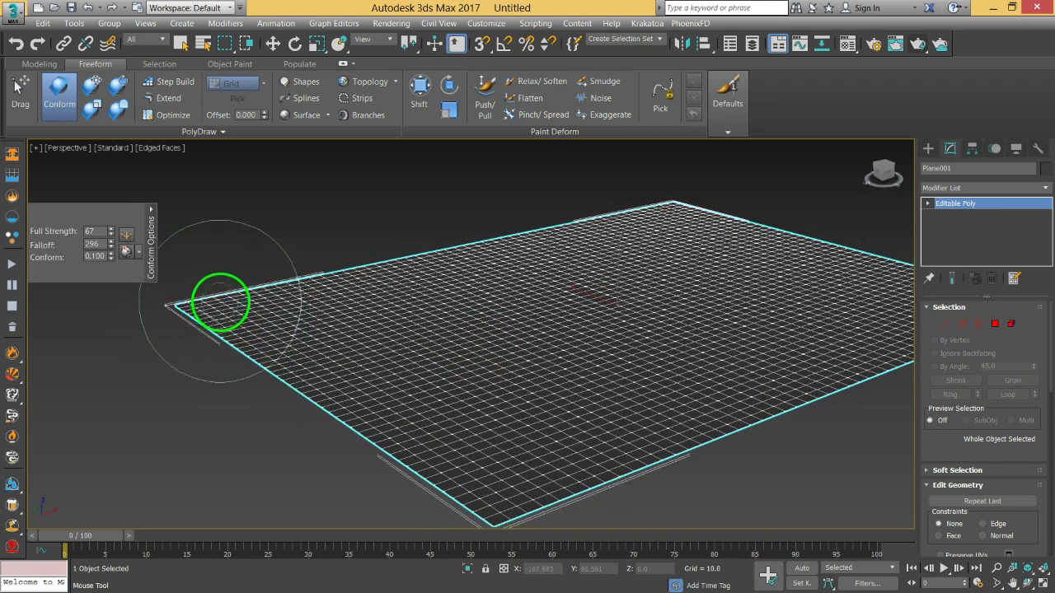
mouse_move(313, 340)
middle_mouse_down("alt")
mouse_move(306, 329)
mouse_move(318, 337)
mouse_move(308, 341)
middle_mouse_up("alt")
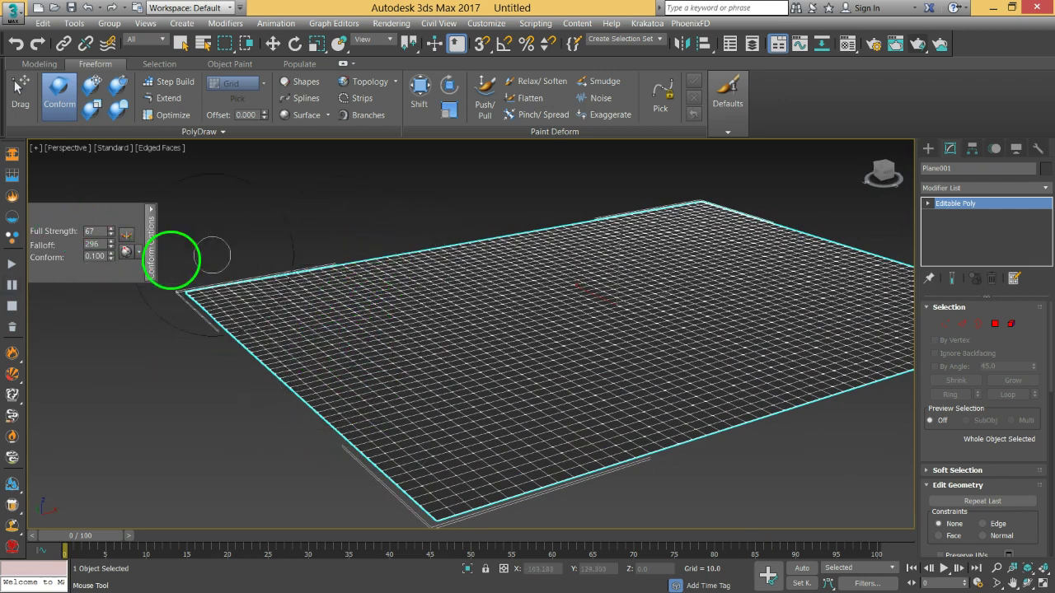
Use the Shift brush to raise uneven hills along the plane's far long edge.
left_click(421, 96)
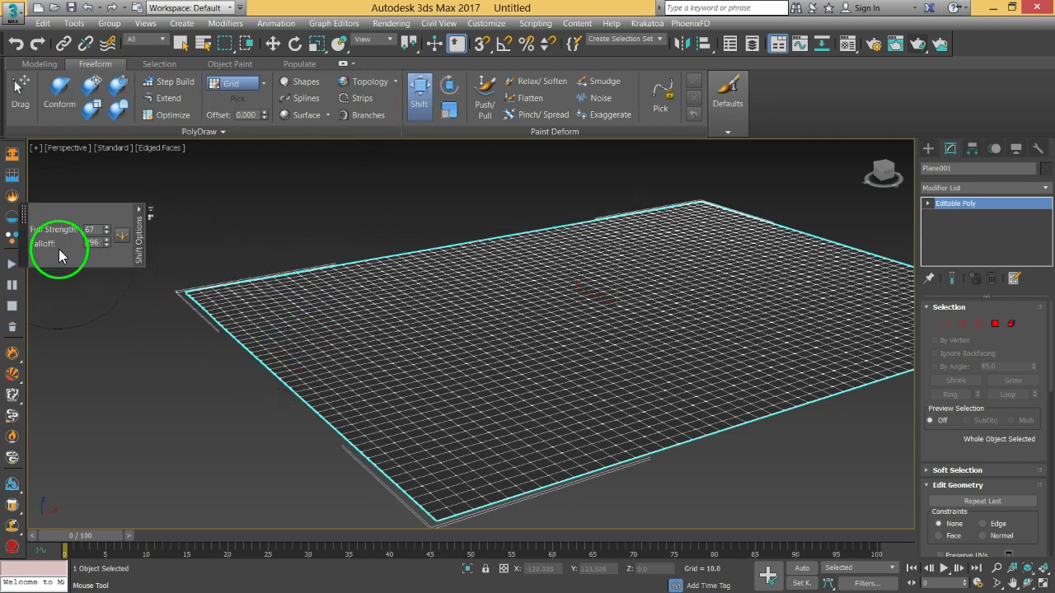
mouse_move(225, 306)
left_mouse_down()
mouse_move(337, 307)
mouse_move(349, 294)
mouse_move(312, 345)
mouse_move(473, 266)
mouse_move(439, 270)
mouse_move(710, 213)
mouse_move(654, 223)
left_mouse_up()
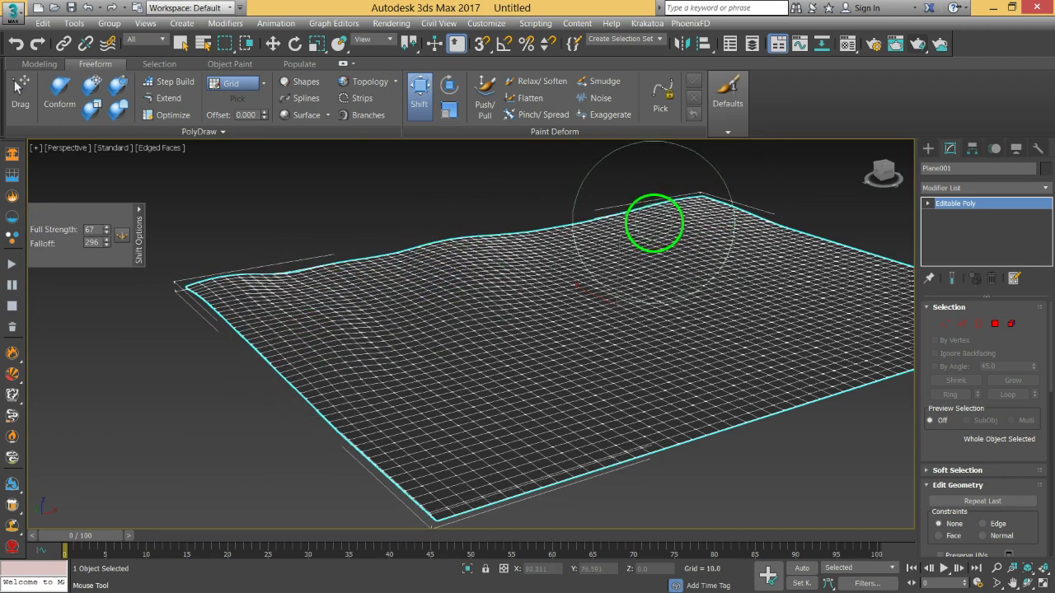
middle_click_drag(601, 231, 515, 277, "alt")
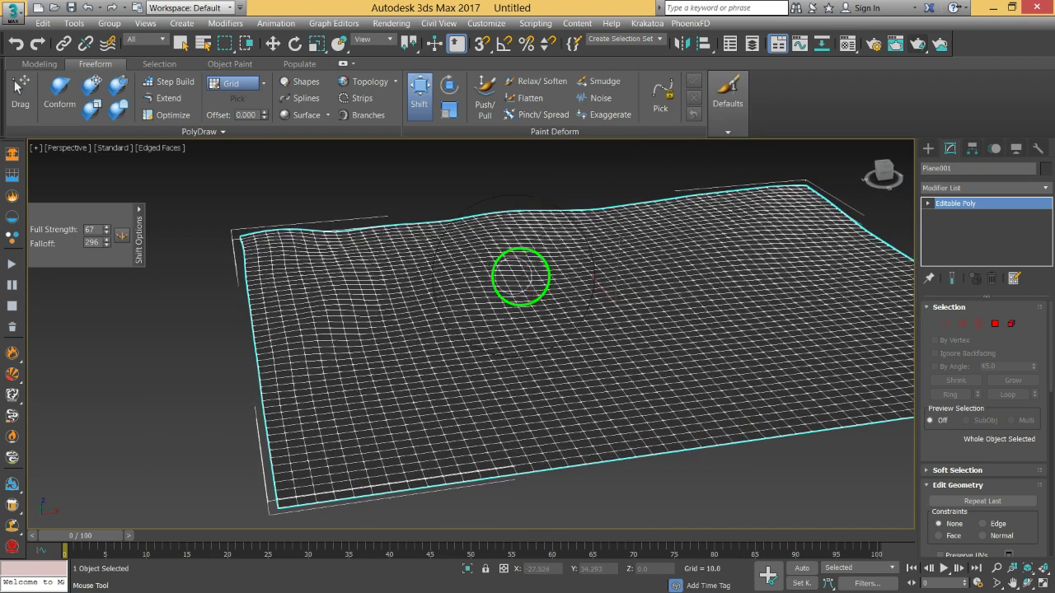
mouse_move(667, 219)
left_mouse_down()
mouse_move(766, 211)
mouse_move(638, 224)
mouse_move(549, 216)
mouse_move(507, 236)
mouse_move(490, 226)
mouse_move(412, 242)
mouse_move(266, 242)
mouse_move(401, 228)
mouse_move(355, 268)
left_mouse_up()
middle_click_drag(355, 269, 550, 330, "alt")
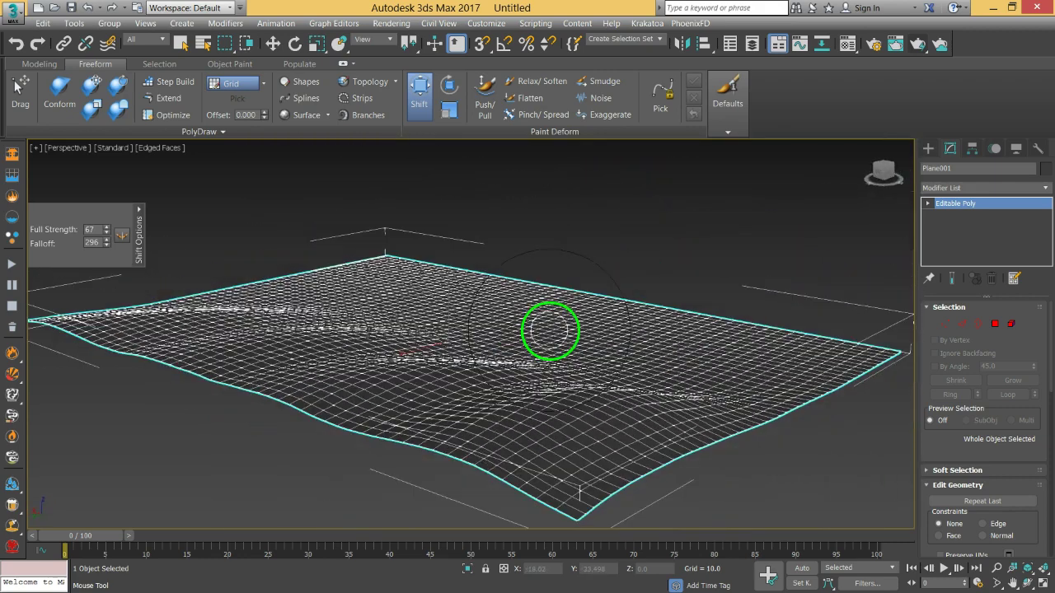
Raise more hills along the plane's opposite long edge with Shift brush strokes.
mouse_move(880, 320)
left_mouse_down()
mouse_move(825, 326)
mouse_move(829, 309)
mouse_move(784, 303)
mouse_move(790, 290)
mouse_move(749, 297)
left_mouse_up()
mouse_move(725, 286)
left_mouse_down()
mouse_move(687, 293)
mouse_move(686, 279)
mouse_move(662, 293)
mouse_move(620, 279)
mouse_move(621, 266)
mouse_move(590, 278)
mouse_move(591, 263)
mouse_move(553, 274)
mouse_move(553, 262)
mouse_move(518, 263)
mouse_move(520, 253)
mouse_move(530, 265)
mouse_move(459, 267)
mouse_move(438, 237)
left_mouse_up()
mouse_move(439, 237)
middle_mouse_down("alt")
mouse_move(464, 283)
mouse_move(436, 273)
middle_mouse_up("alt")
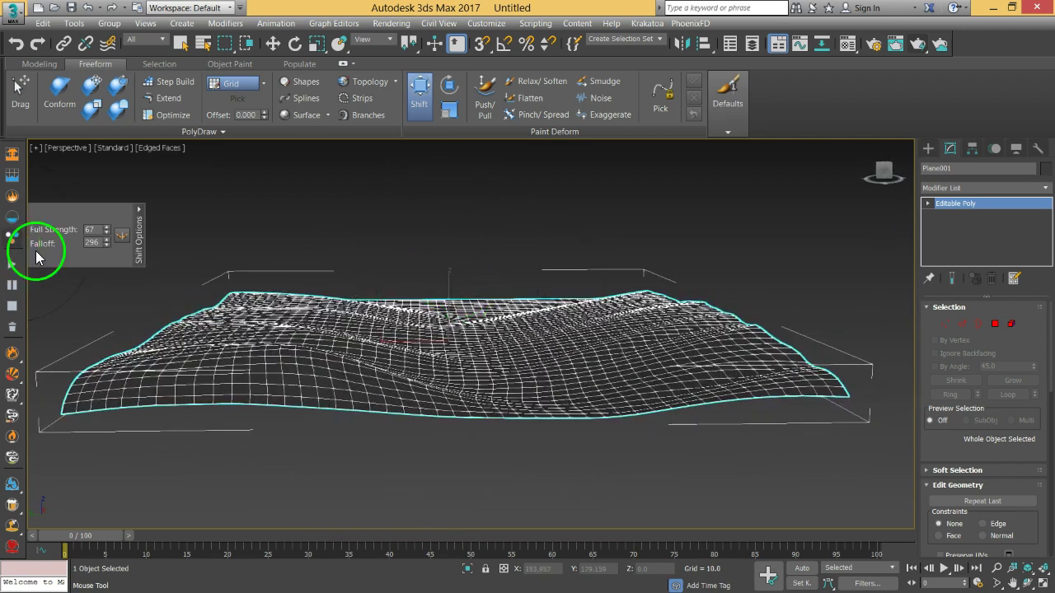
Reduce the Shift brush's falloff to 199 and raise smaller uneven bumps along the plane's far edges and corner.
middle_click_drag(107, 313, 602, 358, "alt")
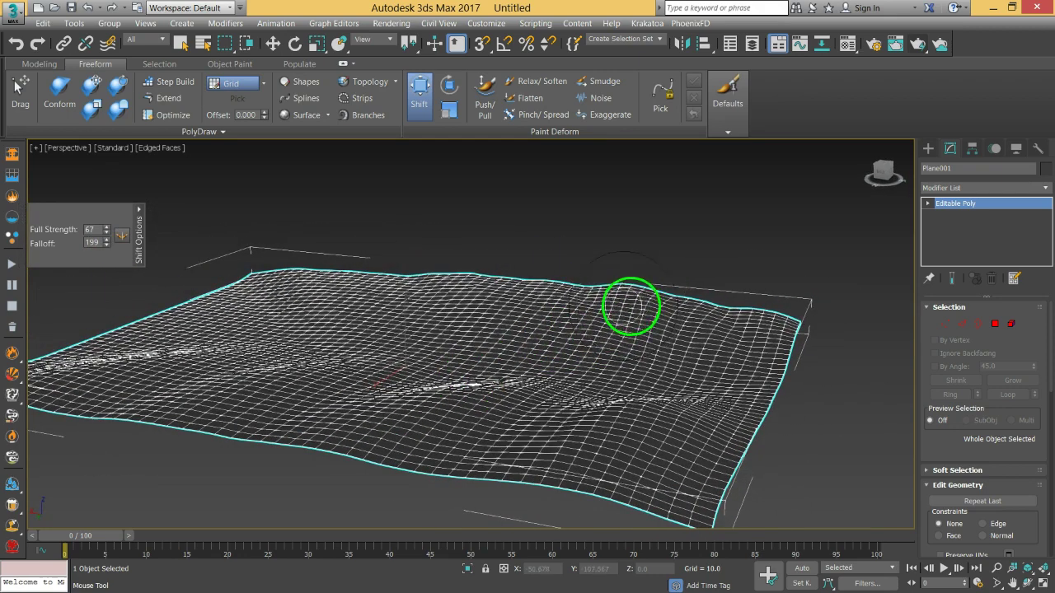
mouse_move(499, 290)
left_mouse_down()
mouse_move(259, 266)
mouse_move(238, 249)
left_mouse_up()
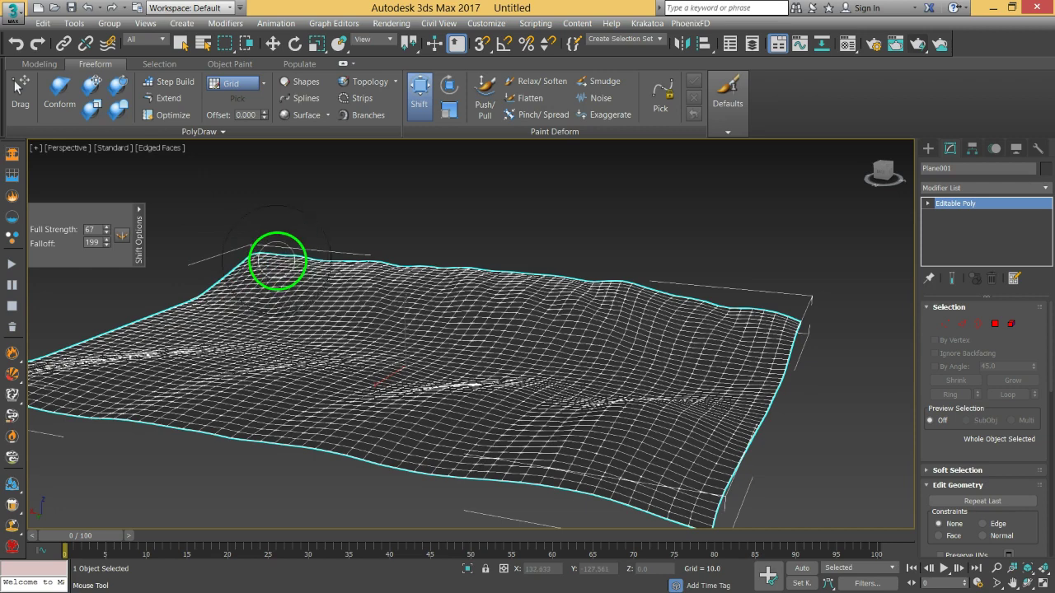
mouse_move(353, 299)
middle_mouse_down("alt")
mouse_move(461, 358)
mouse_move(455, 340)
mouse_move(423, 346)
mouse_move(471, 335)
mouse_move(490, 309)
mouse_move(448, 395)
mouse_move(465, 379)
middle_mouse_up("alt")
scroll(426, 347, "up", 3)
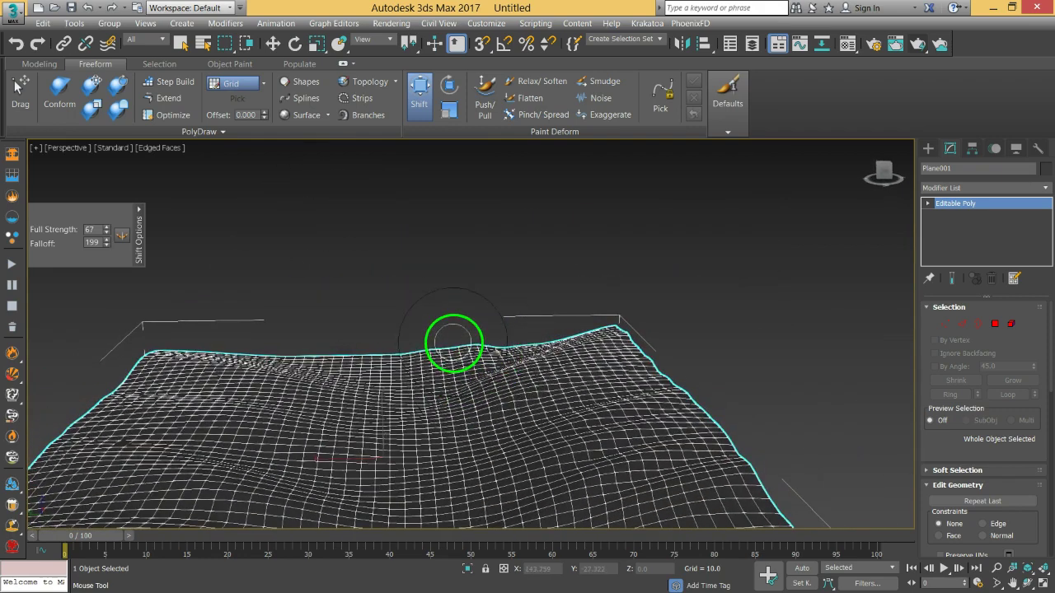
mouse_move(418, 340)
left_mouse_down()
mouse_move(245, 349)
mouse_move(177, 342)
left_mouse_up()
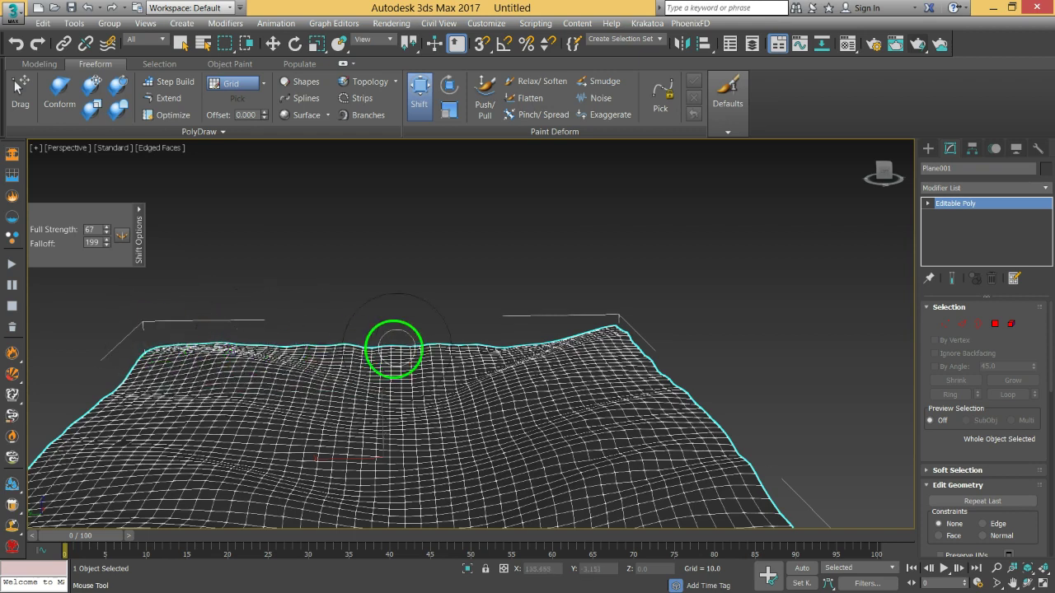
left_click_drag(487, 351, 485, 351)
mouse_move(485, 351)
middle_mouse_down("alt")
mouse_move(448, 388)
mouse_move(565, 412)
mouse_move(552, 371)
mouse_move(546, 381)
mouse_move(593, 389)
middle_mouse_up("alt")
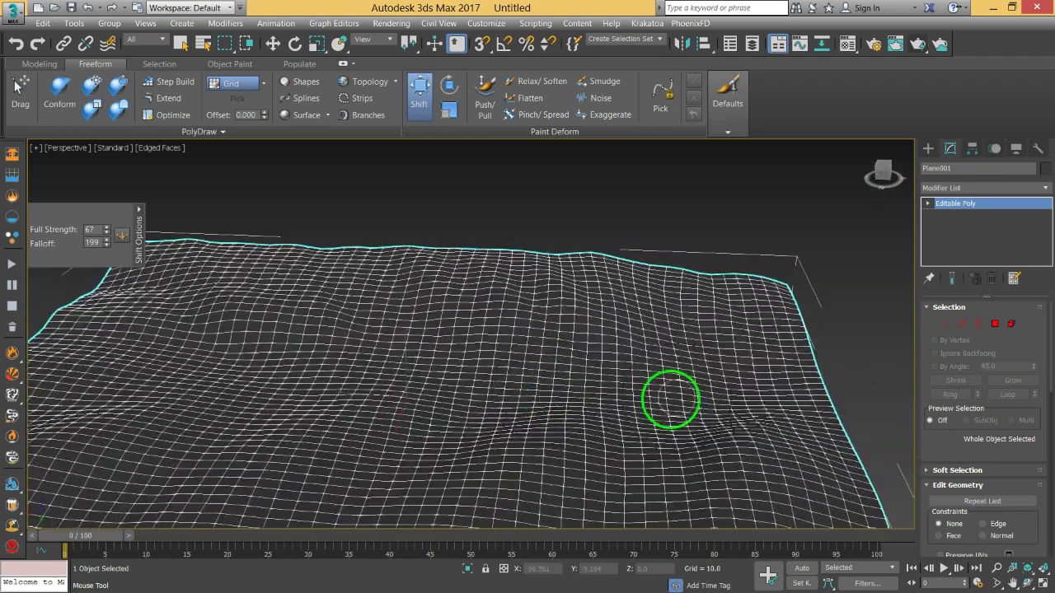
Set the Shift brush's falloff to 194 and reshape the plane's side edge and the valley slope with short strokes.
mouse_move(769, 399)
left_mouse_down("ctrl+shift")
mouse_move(737, 396)
mouse_move(779, 400)
left_mouse_up("ctrl+shift")
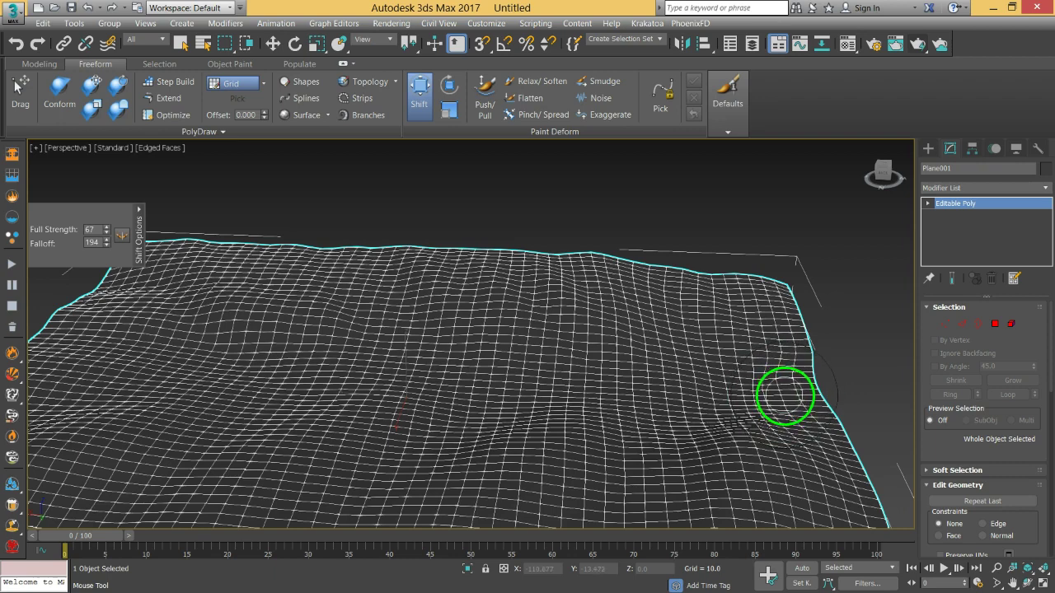
middle_click_drag(647, 398, 537, 380, "alt")
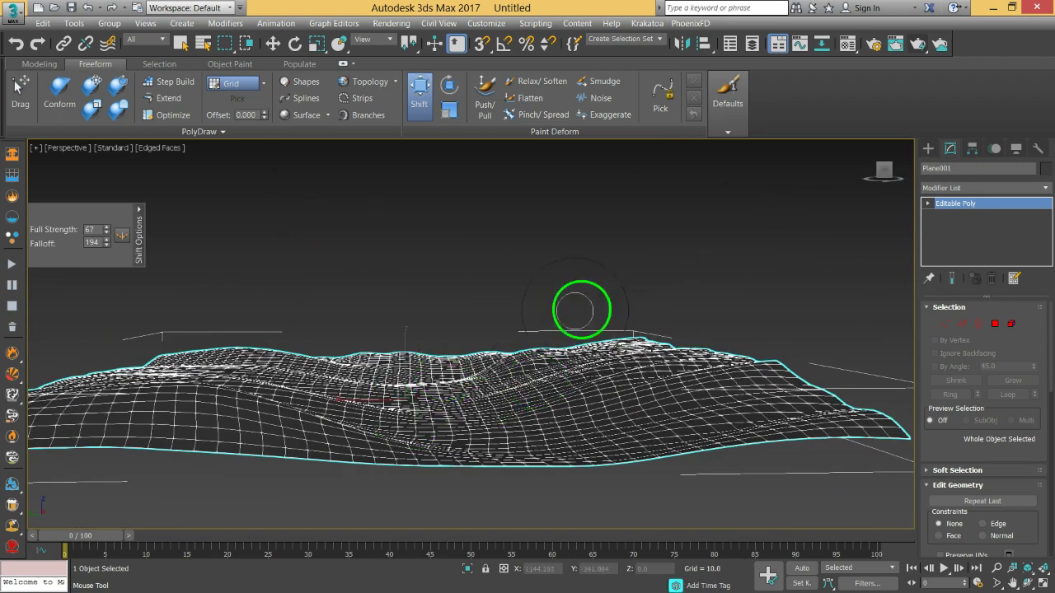
mouse_move(455, 417)
left_mouse_down()
mouse_move(432, 373)
mouse_move(438, 393)
left_mouse_up()
mouse_move(438, 394)
middle_mouse_down("alt")
mouse_move(488, 415)
mouse_move(518, 398)
mouse_move(431, 391)
mouse_move(448, 405)
mouse_move(393, 412)
mouse_move(461, 381)
mouse_move(514, 378)
middle_mouse_up("alt")
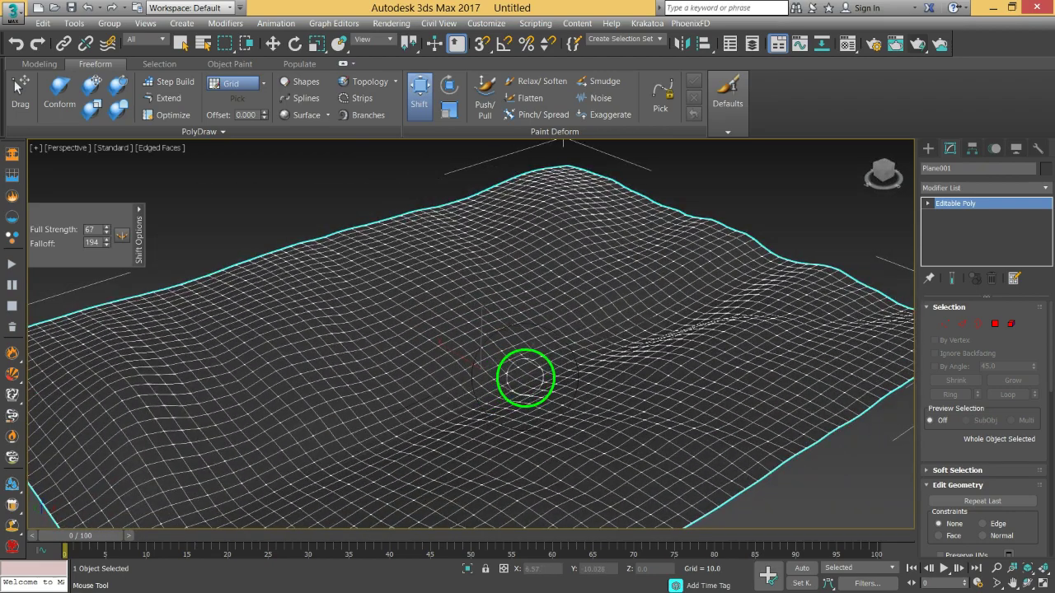
Turn off the edged-faces display and examine the shaded terrain from several angles.
key("F4")
middle_click_drag(567, 439, 562, 395)
middle_click_drag(467, 252, 592, 225)
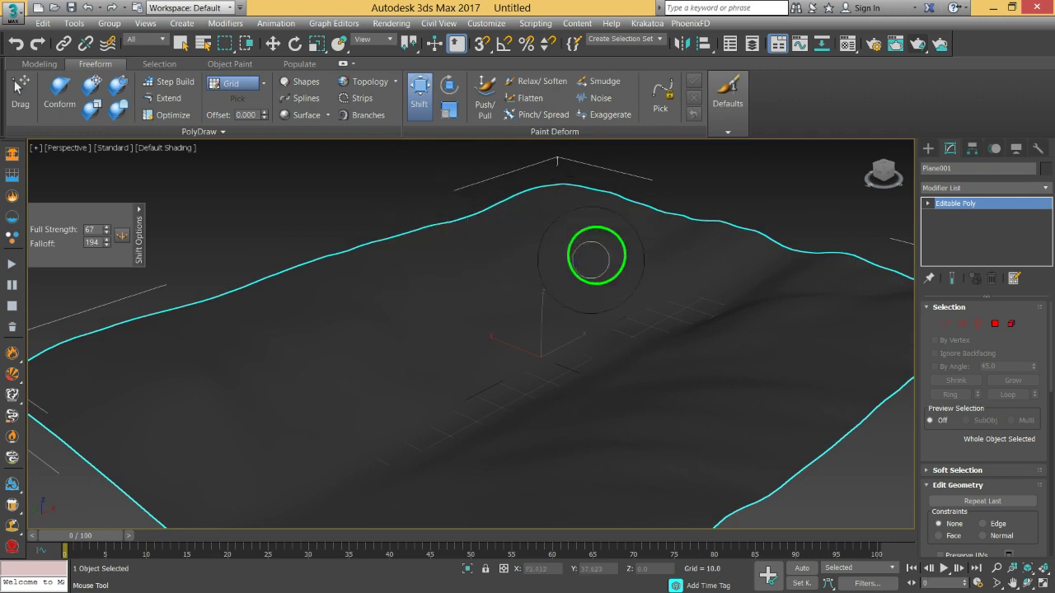
mouse_move(239, 370)
middle_mouse_down("alt")
mouse_move(283, 365)
mouse_move(268, 351)
mouse_move(193, 346)
middle_mouse_up("alt")
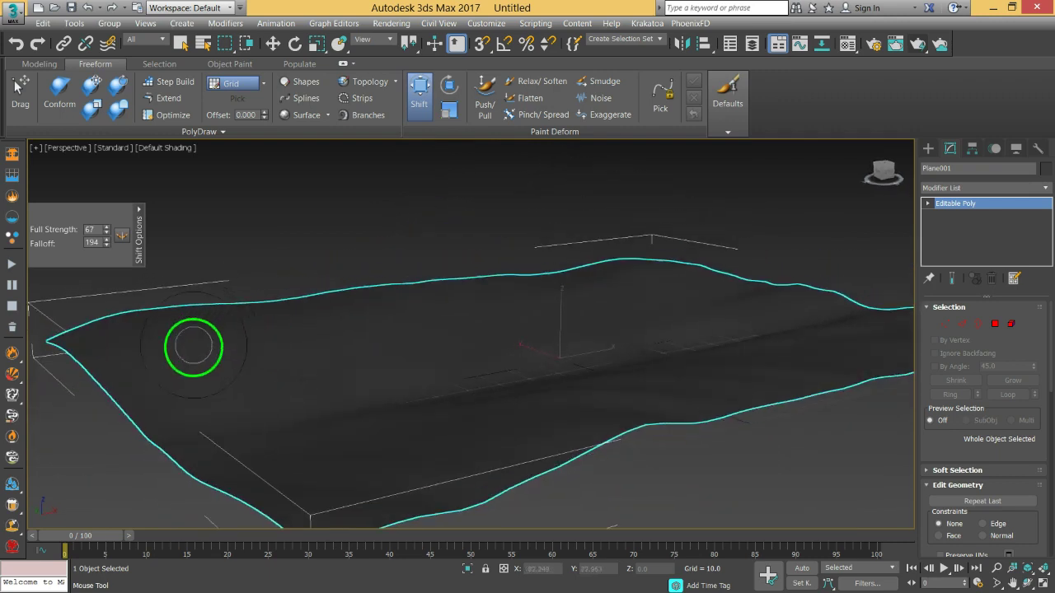
mouse_move(420, 313)
middle_mouse_down()
mouse_move(438, 337)
mouse_move(403, 332)
mouse_move(458, 350)
mouse_move(501, 278)
middle_mouse_up()
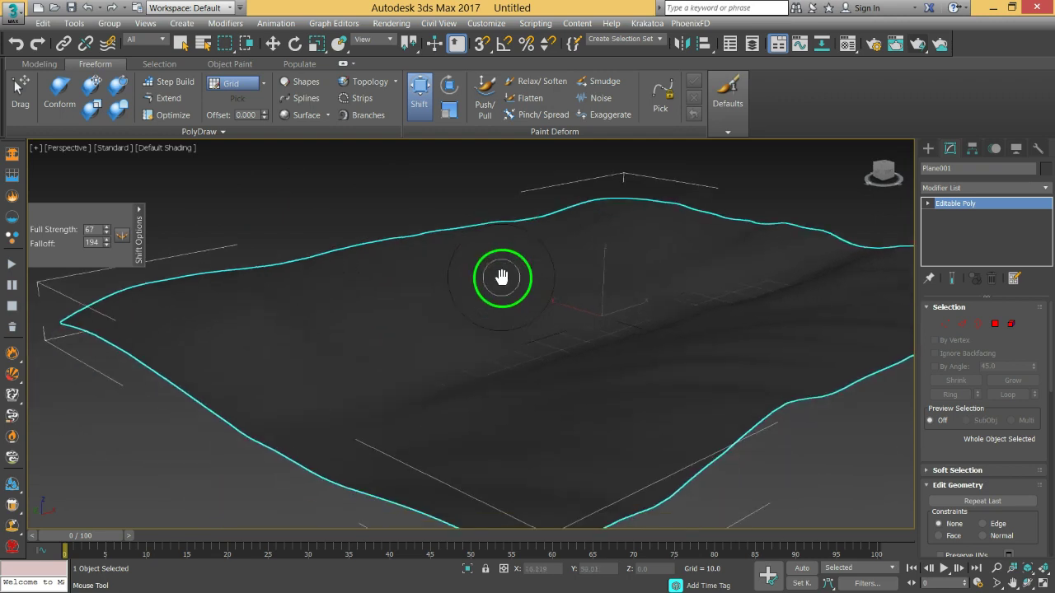
Activate the Push/Pull brush, set its size to about 43.6, and try raising bumps on the hillside.
left_click(485, 103)
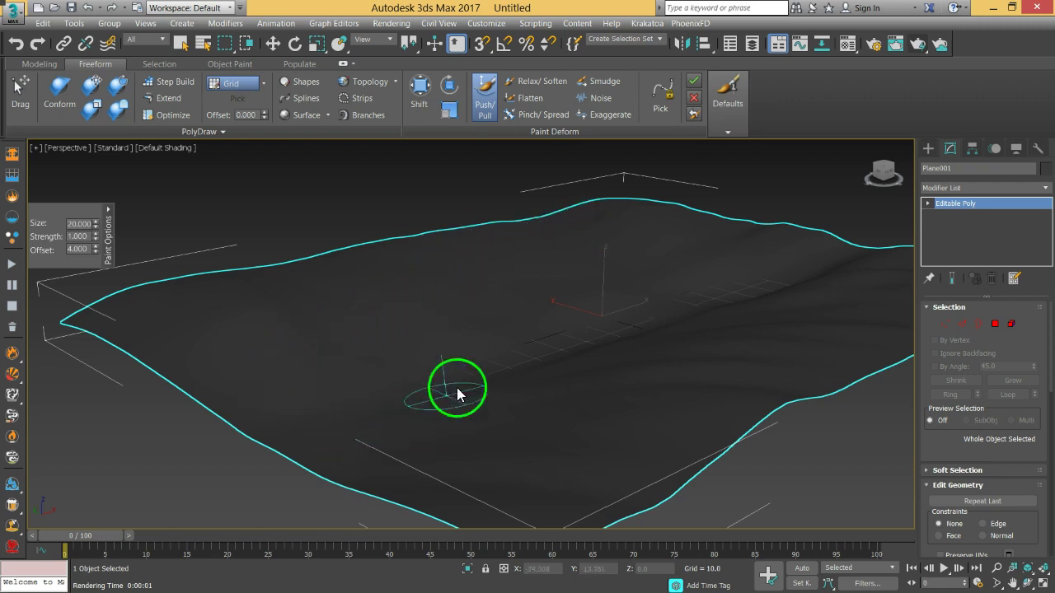
scroll(550, 345, "up", 3)
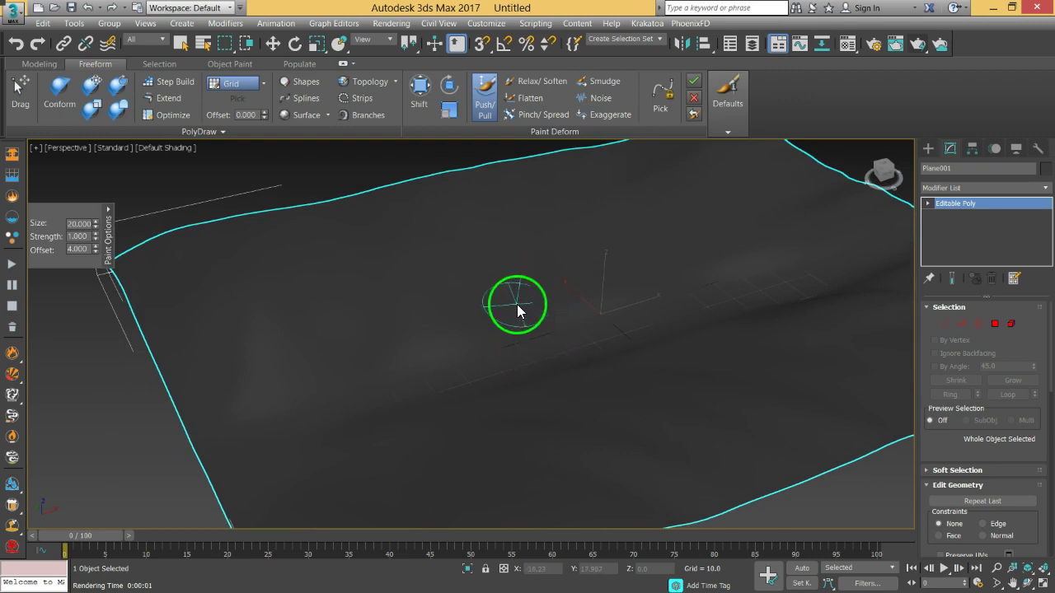
left_click_drag(94, 224, 93, 205)
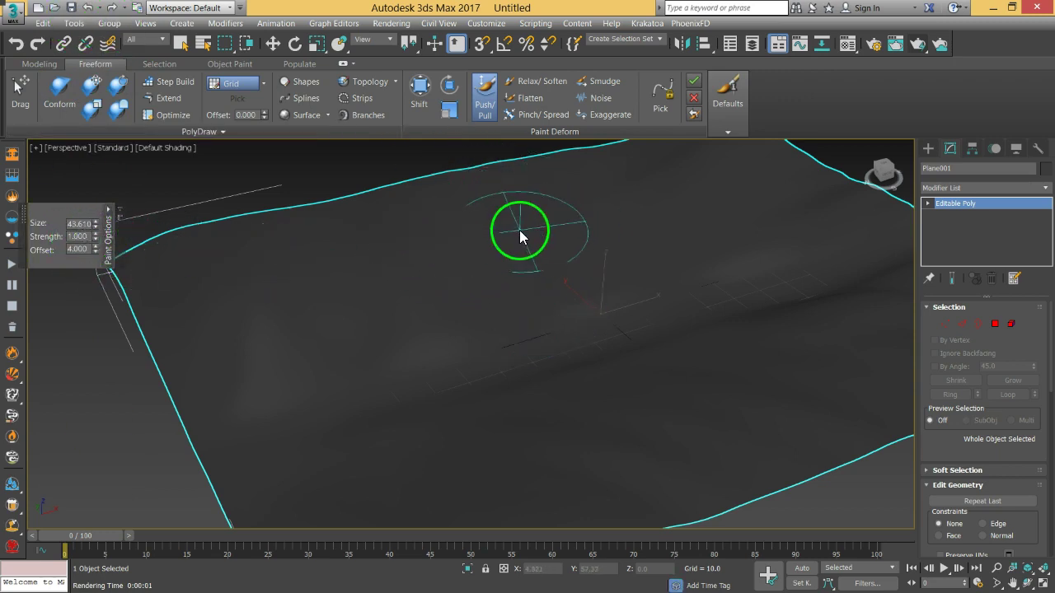
left_click_drag(443, 250, 370, 263)
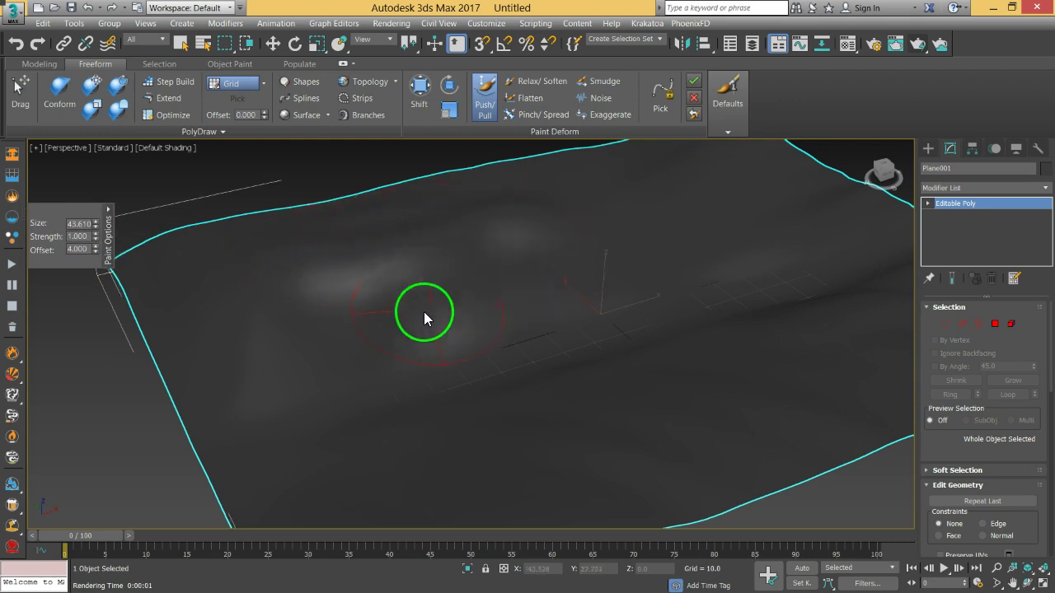
left_click(424, 311)
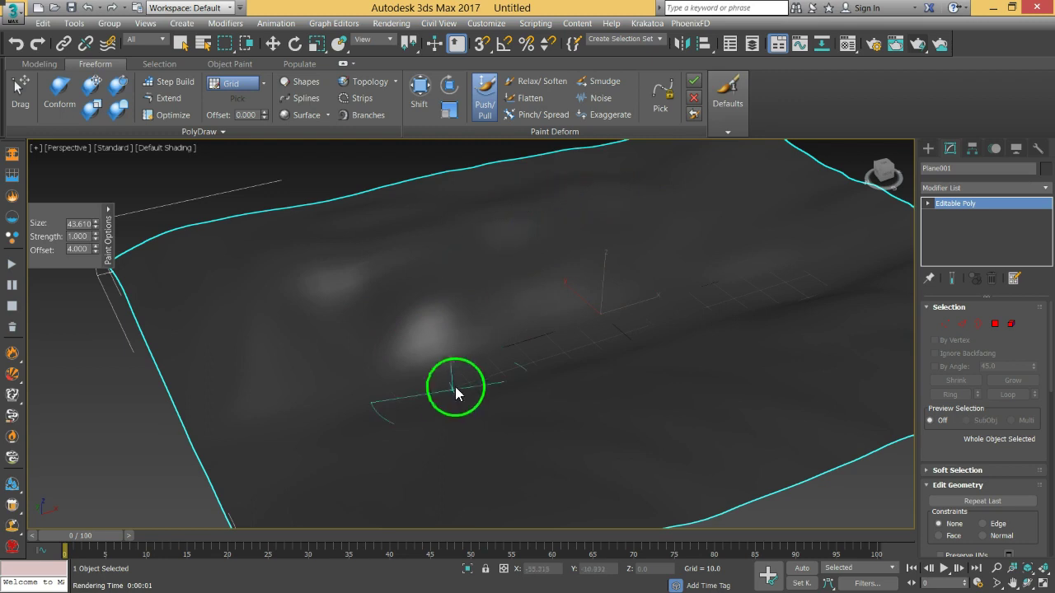
Undo the Push/Pull strokes and reduce the brush to size 23.318 and strength 0.354.
key("ctrl+z")
key("ctrl+z")
key("ctrl+z")
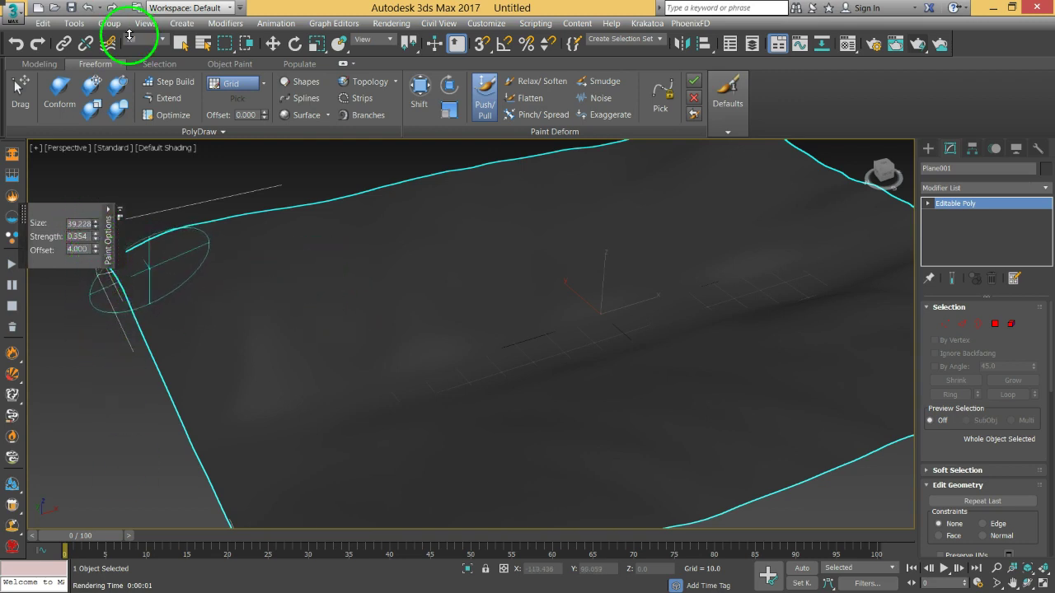
left_click_drag(123, 239, 96, 462, "ctrl+shift")
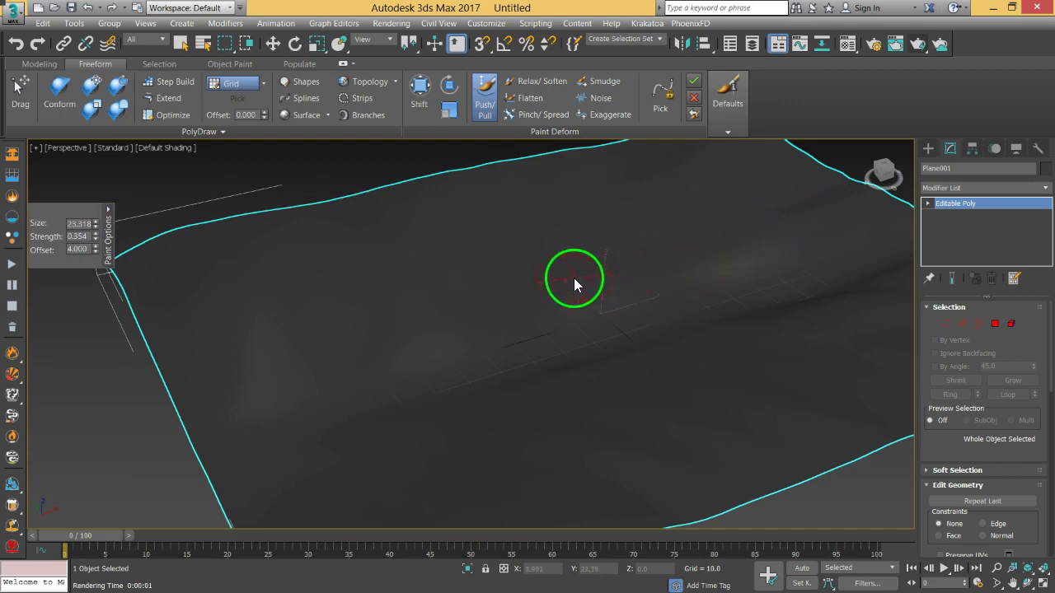
Turn edged faces back on and paint small irregular bumps across the hillsides with the Push/Pull brush.
middle_click_drag(534, 284, 434, 325, "alt")
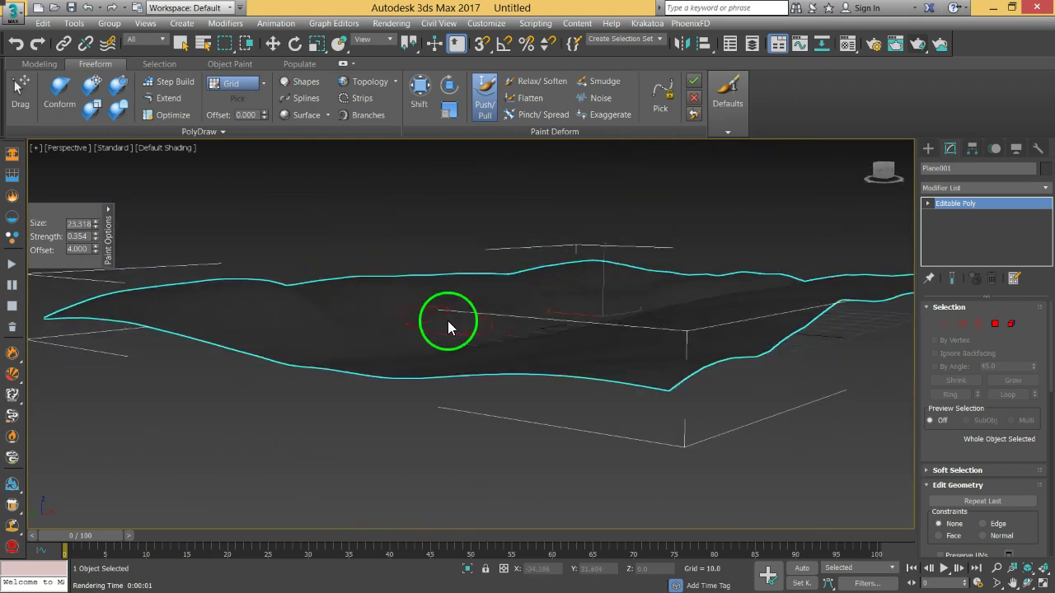
key("F4")
mouse_move(549, 330)
middle_mouse_down("alt")
mouse_move(530, 319)
mouse_move(596, 299)
middle_mouse_up("alt")
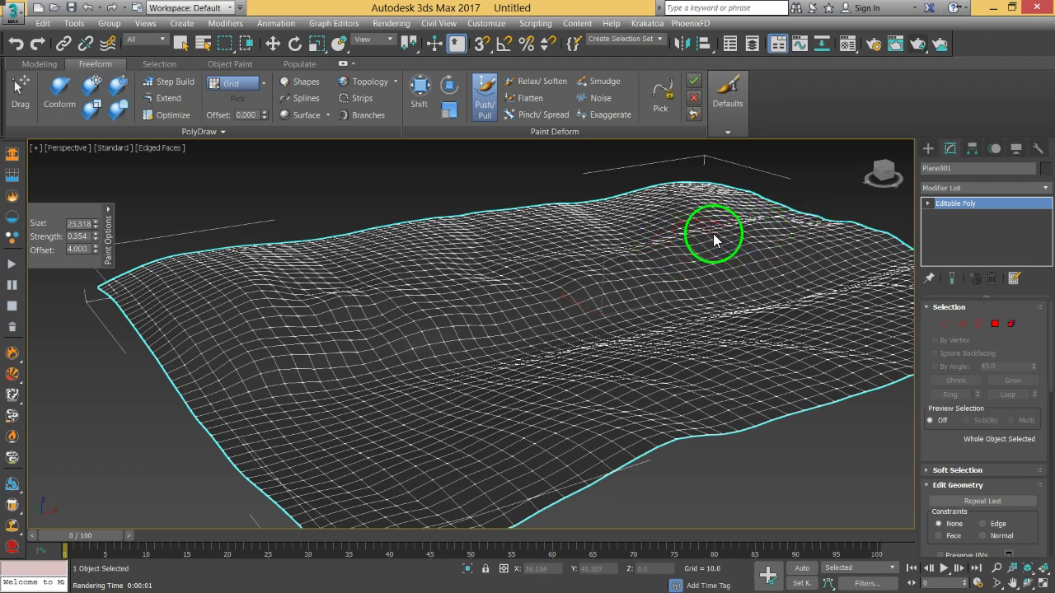
mouse_move(610, 249)
middle_mouse_down("alt")
mouse_move(511, 311)
mouse_move(599, 330)
mouse_move(509, 335)
mouse_move(654, 294)
mouse_move(489, 339)
mouse_move(511, 333)
middle_mouse_up("alt")
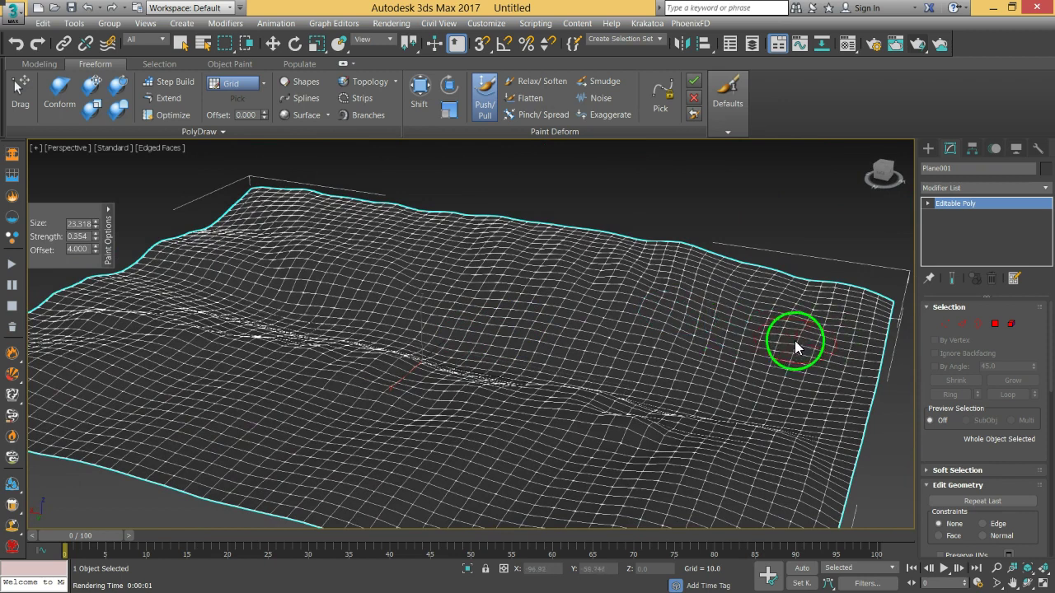
mouse_move(716, 337)
middle_mouse_down("alt")
mouse_move(723, 363)
mouse_move(720, 351)
middle_mouse_up("alt")
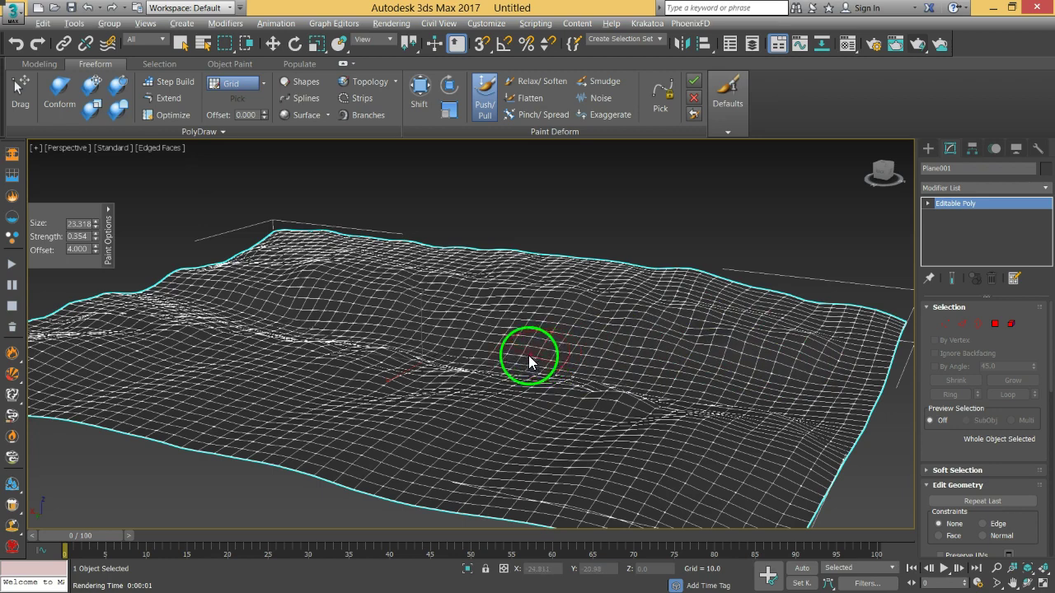
Carve a winding channel along the valley between the hills, out to the near edge, with Push/Pull strokes.
scroll(542, 358, "up", 5)
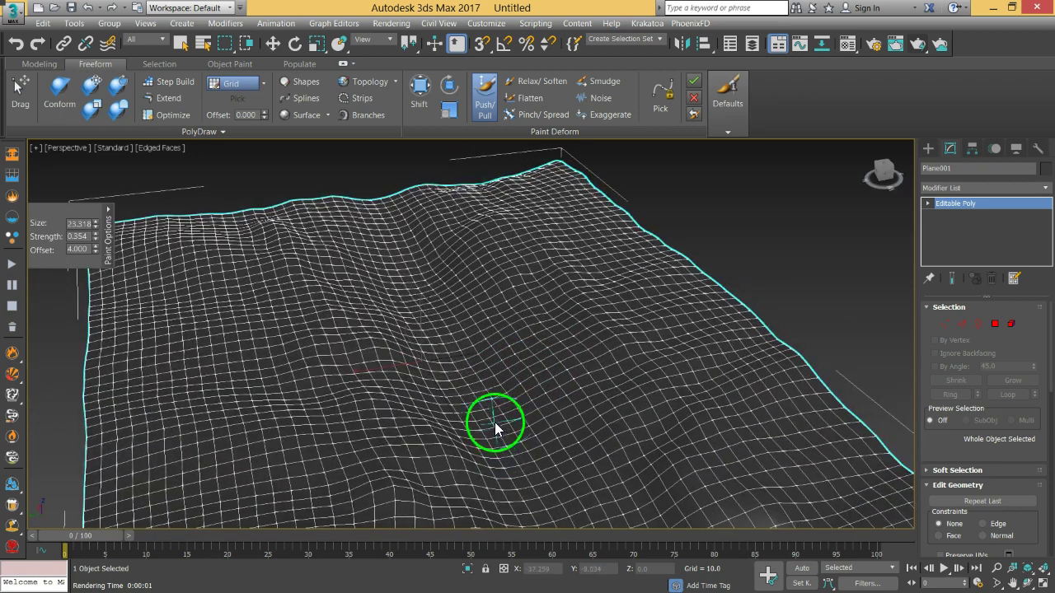
scroll(519, 461, "up", 3)
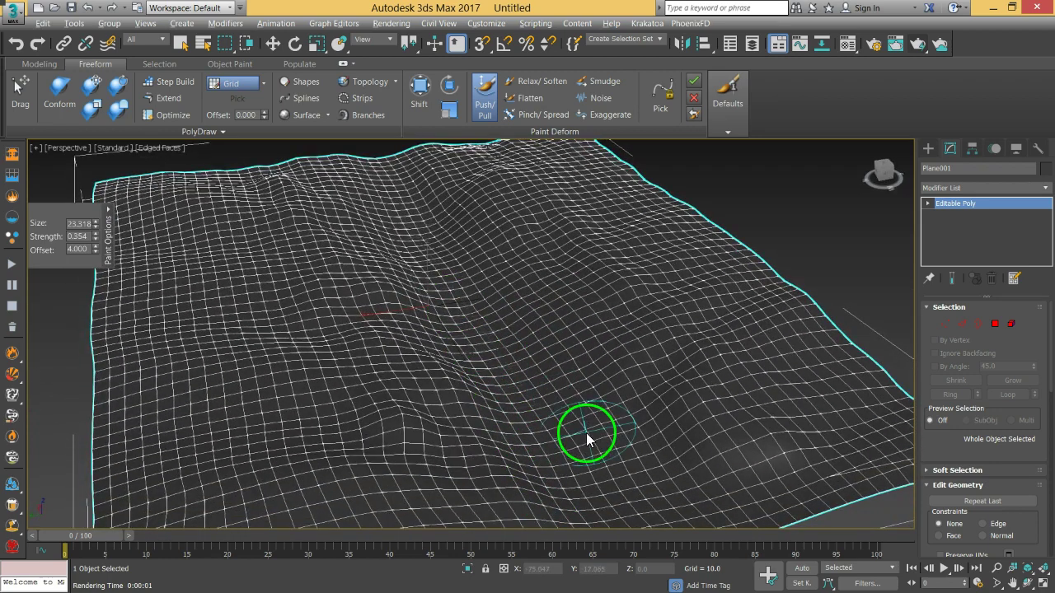
middle_click_drag(519, 410, 517, 432, "alt")
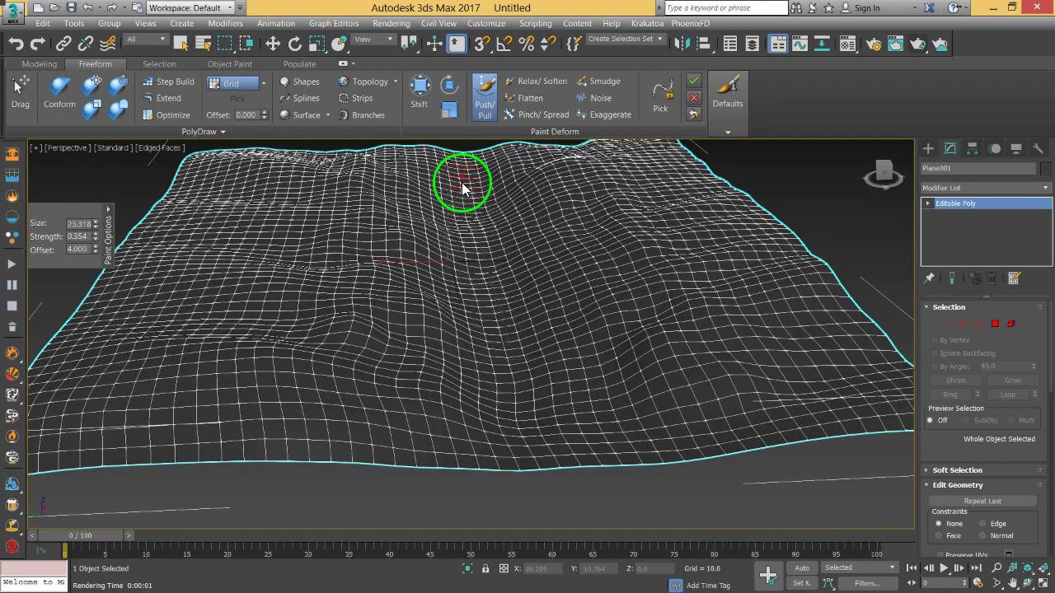
mouse_move(469, 244)
left_mouse_down()
mouse_move(470, 275)
mouse_move(443, 221)
mouse_move(436, 272)
mouse_move(444, 231)
mouse_move(434, 151)
mouse_move(479, 177)
mouse_move(513, 281)
left_mouse_up()
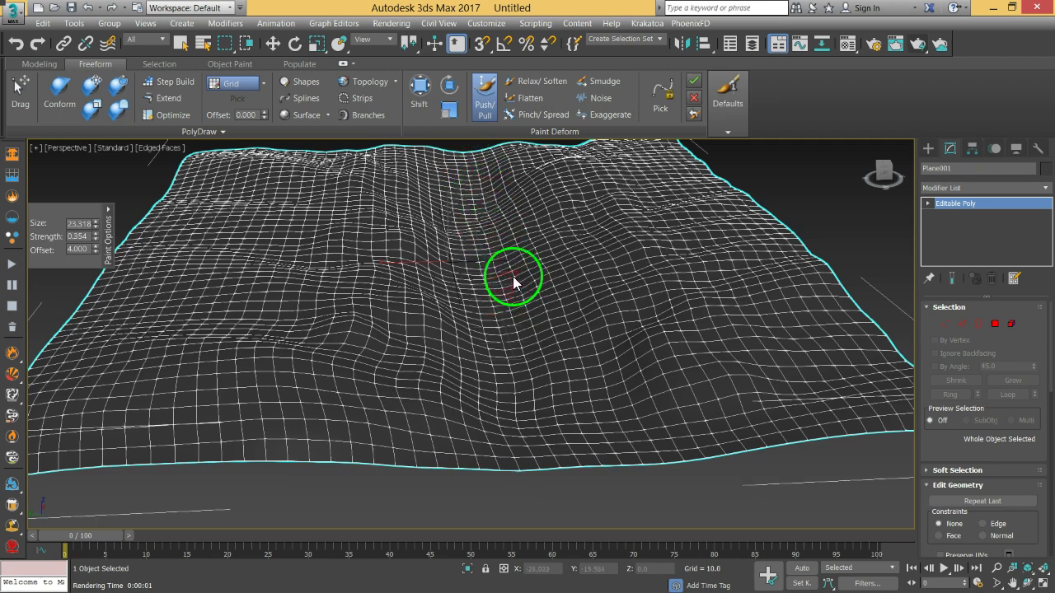
mouse_move(503, 221)
left_mouse_down()
mouse_move(467, 181)
mouse_move(481, 308)
left_mouse_up()
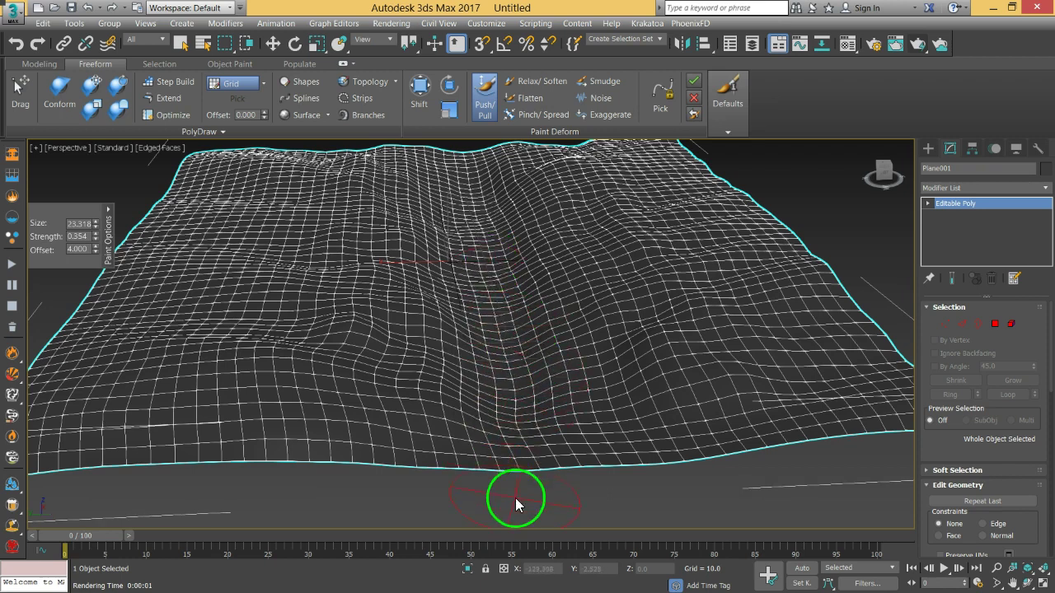
mouse_move(540, 462)
left_mouse_down()
mouse_move(522, 414)
mouse_move(526, 335)
left_mouse_up()
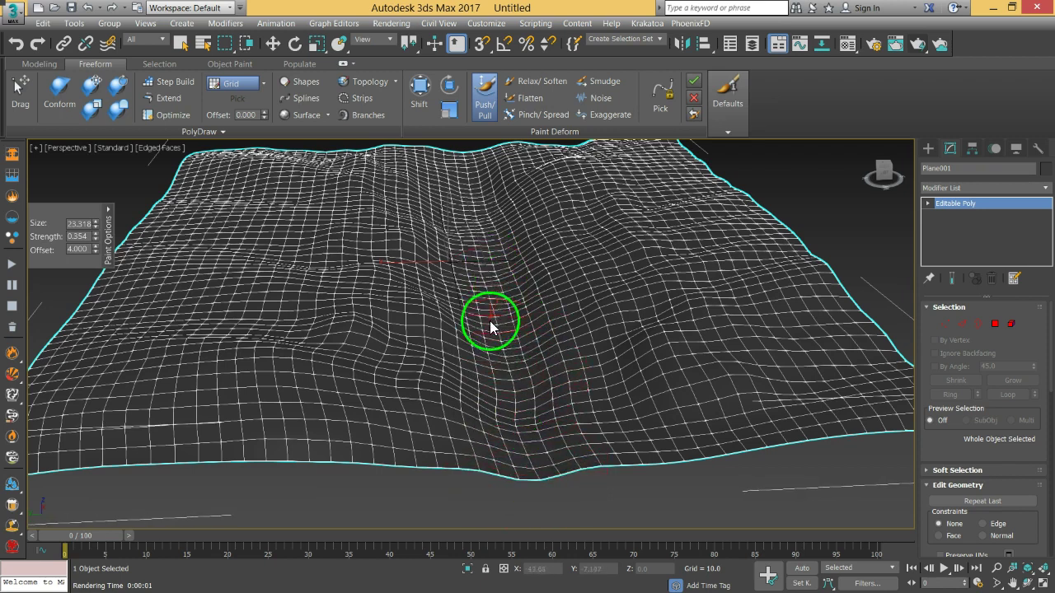
mouse_move(457, 381)
left_mouse_down()
mouse_move(462, 206)
mouse_move(442, 225)
mouse_move(433, 213)
mouse_move(432, 151)
mouse_move(439, 188)
mouse_move(464, 166)
mouse_move(483, 199)
mouse_move(494, 193)
mouse_move(500, 248)
mouse_move(483, 235)
mouse_move(483, 268)
mouse_move(504, 435)
left_mouse_up()
mouse_move(497, 280)
left_mouse_down()
mouse_move(498, 382)
mouse_move(472, 240)
mouse_move(501, 393)
left_mouse_up()
Activate the Relax/Soften brush and smooth the harsh bumps along the hillside above the channel.
mouse_move(528, 412)
middle_mouse_down("alt")
mouse_move(529, 375)
mouse_move(495, 379)
middle_mouse_up("alt")
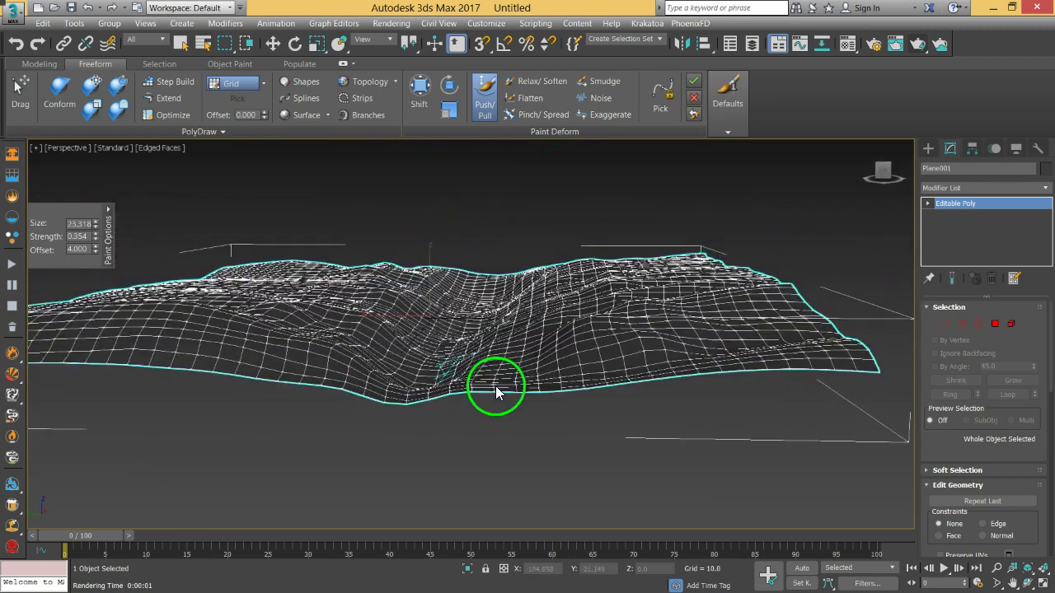
scroll(436, 354, "up", 5)
mouse_move(436, 353)
middle_mouse_down("alt")
mouse_move(475, 395)
mouse_move(500, 402)
mouse_move(497, 416)
mouse_move(469, 432)
mouse_move(404, 422)
mouse_move(512, 446)
mouse_move(499, 368)
middle_mouse_up("alt")
scroll(508, 402, "down", 5)
scroll(499, 379, "up", 2)
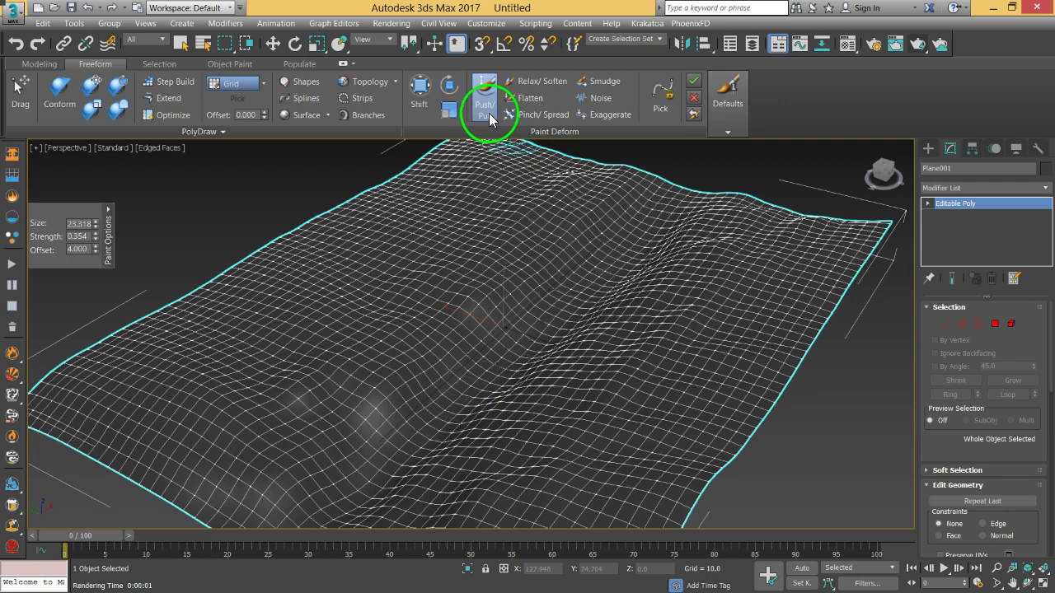
left_click(529, 83)
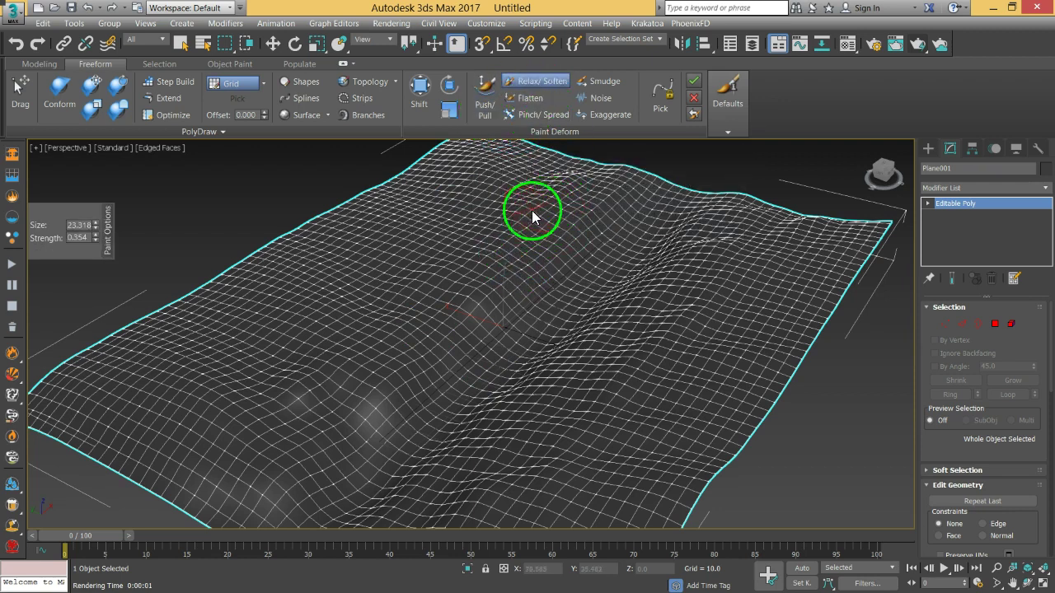
mouse_move(365, 400)
middle_mouse_down("alt")
mouse_move(396, 379)
mouse_move(475, 357)
mouse_move(520, 318)
mouse_move(572, 296)
middle_mouse_up("alt")
mouse_move(552, 264)
left_mouse_down()
mouse_move(620, 295)
mouse_move(528, 270)
mouse_move(661, 324)
mouse_move(554, 277)
mouse_move(753, 318)
mouse_move(667, 285)
mouse_move(505, 250)
mouse_move(396, 263)
mouse_move(650, 332)
left_mouse_up()
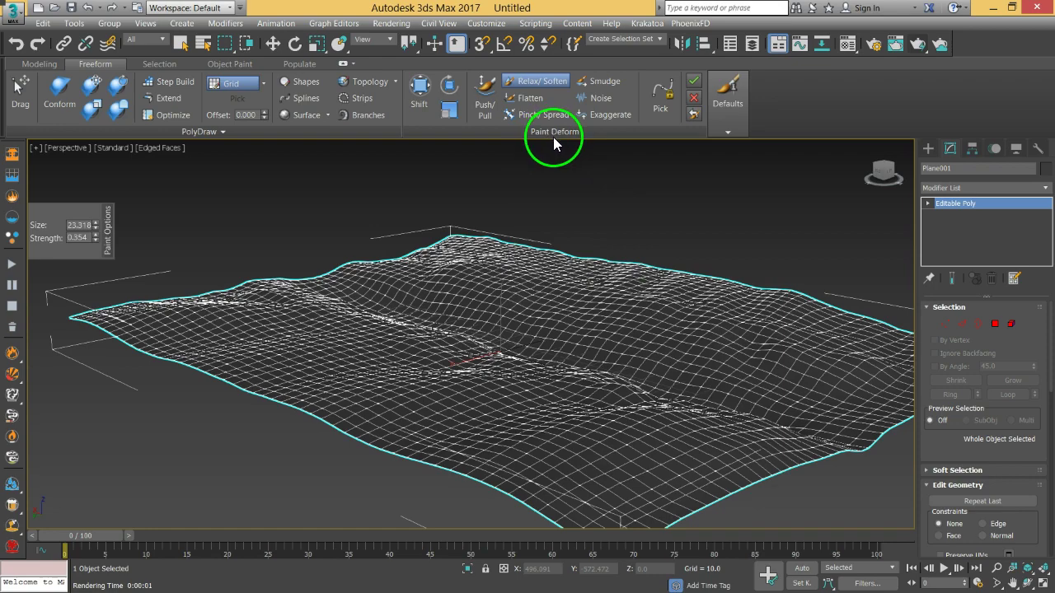
Switch to the Pinch/Spread brush, work over the slope beside the channel, and set size 18.352 and strength 0.340.
left_click(524, 116)
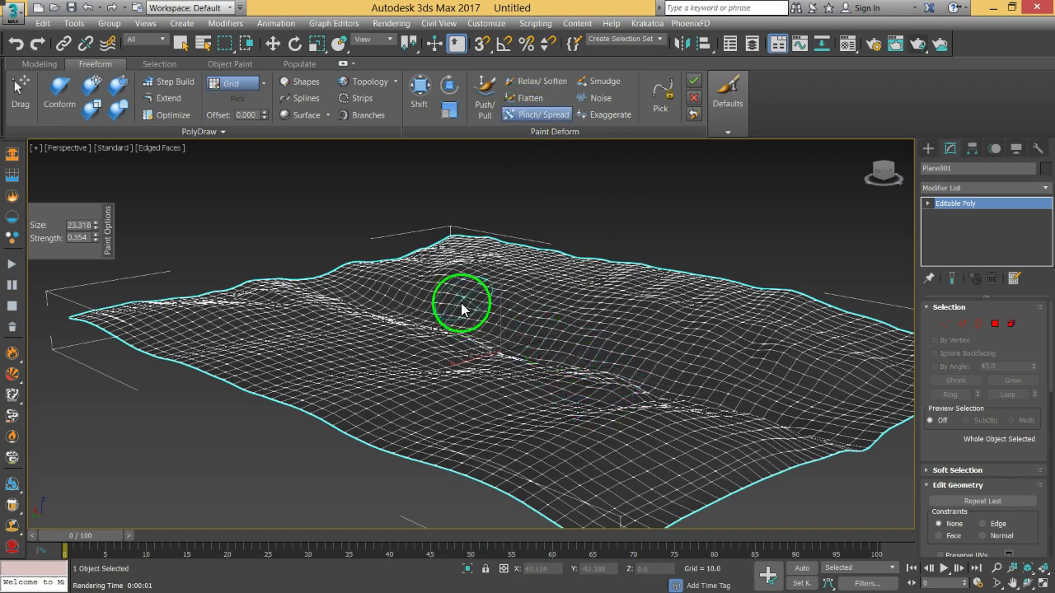
mouse_move(464, 306)
middle_mouse_down("alt")
mouse_move(466, 330)
mouse_move(485, 334)
mouse_move(354, 309)
mouse_move(483, 334)
middle_mouse_up("alt")
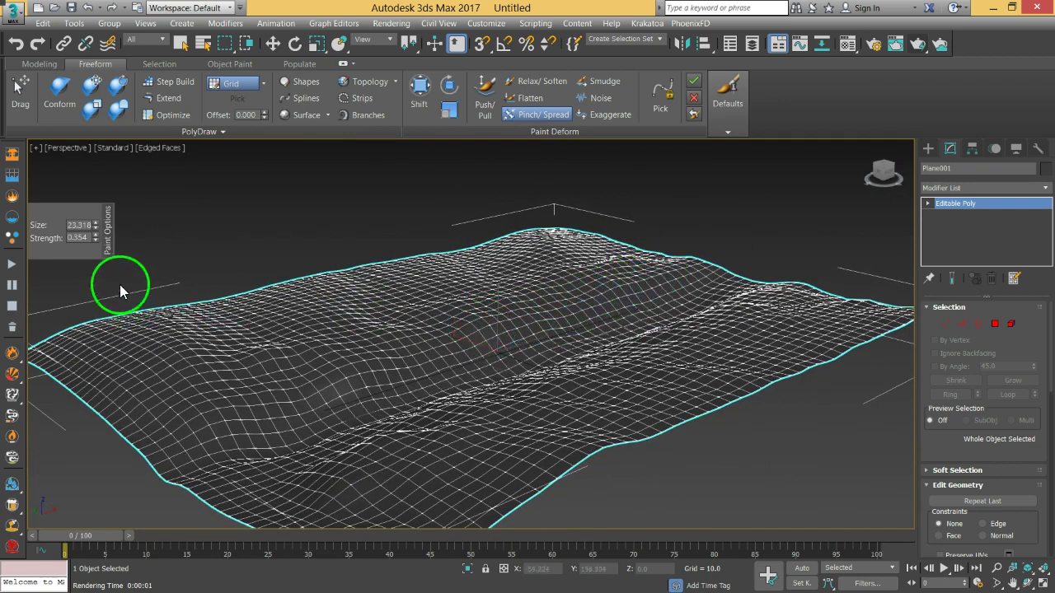
left_click_drag(93, 234, 94, 264)
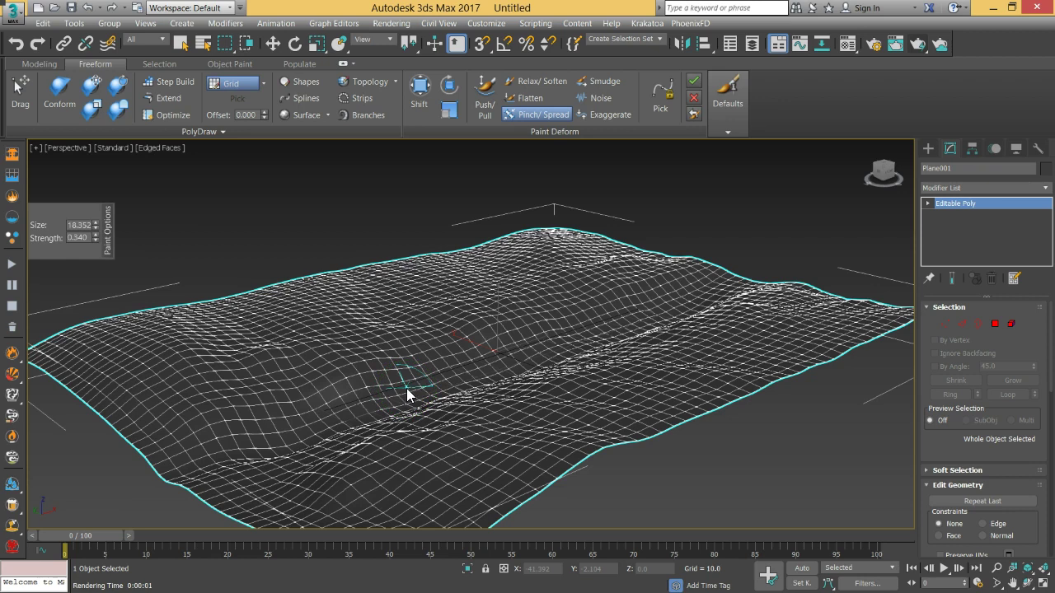
Turn off edged faces and set the Pinch/Spread brush strength to 2.444.
key("F4")
mouse_move(521, 354)
middle_mouse_down("alt")
mouse_move(542, 354)
mouse_move(521, 358)
middle_mouse_up("alt")
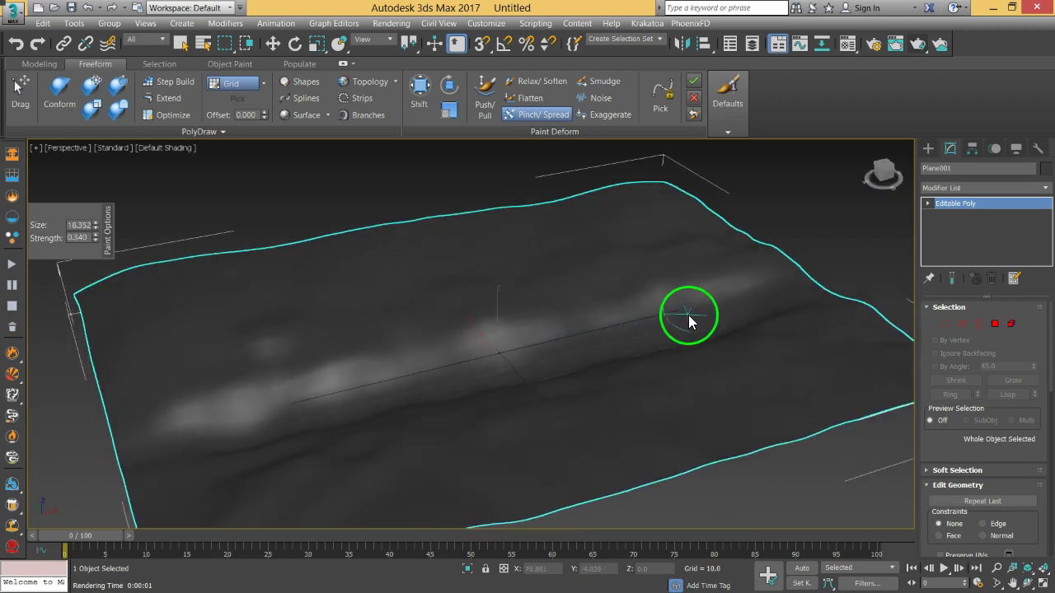
left_click_drag(95, 238, 96, 207)
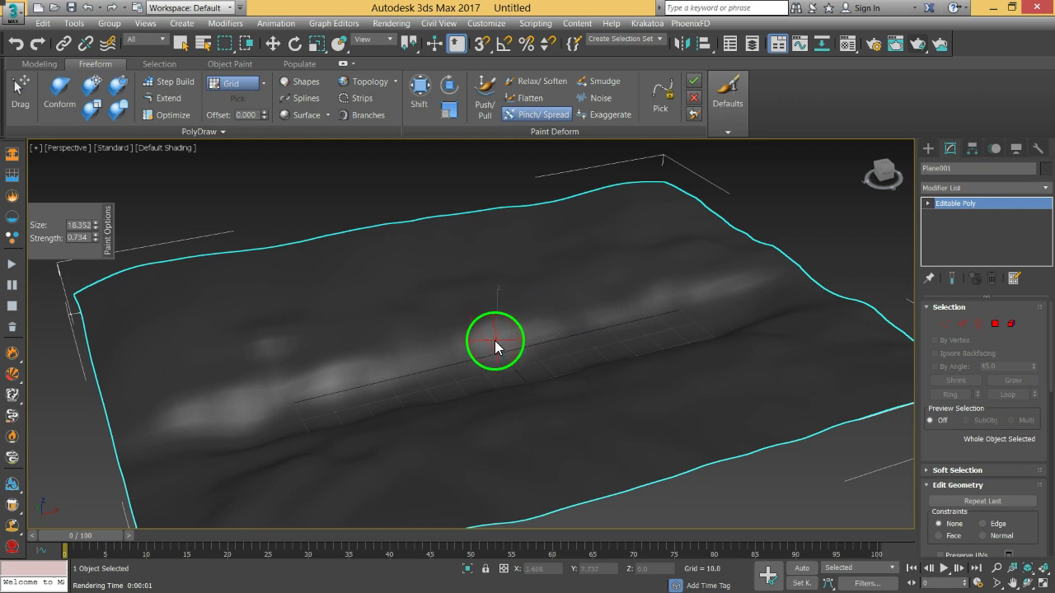
left_click_drag(95, 238, 99, 107)
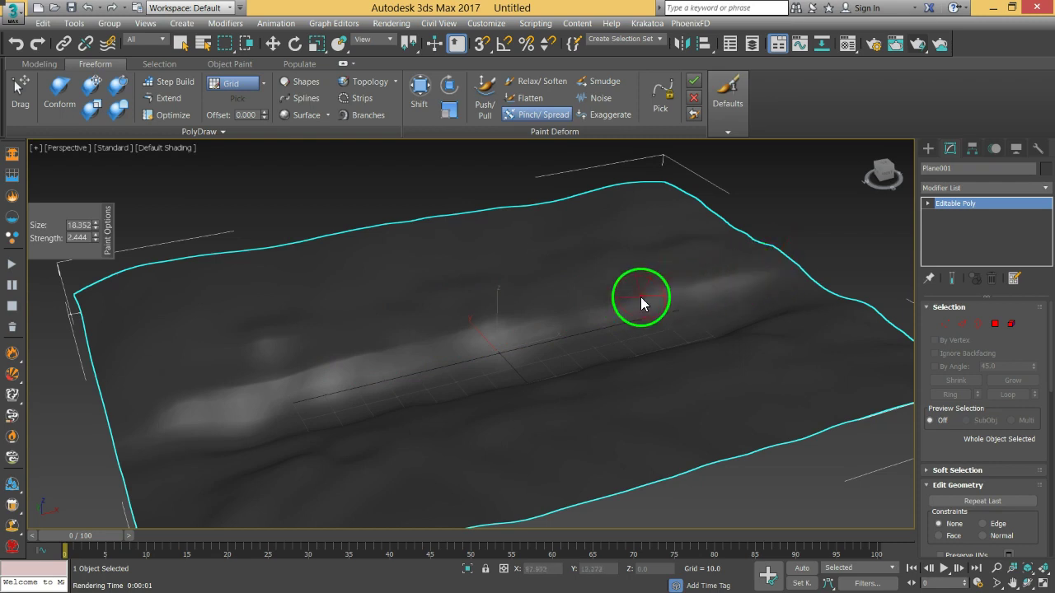
Work over the hillsides on both sides of the channel with the Pinch/Spread brush.
mouse_move(384, 377)
middle_mouse_down("alt")
mouse_move(437, 371)
mouse_move(429, 355)
mouse_move(435, 389)
mouse_move(544, 403)
middle_mouse_up("alt")
mouse_move(601, 354)
middle_mouse_down("alt")
mouse_move(475, 397)
mouse_move(643, 384)
middle_mouse_up("alt")
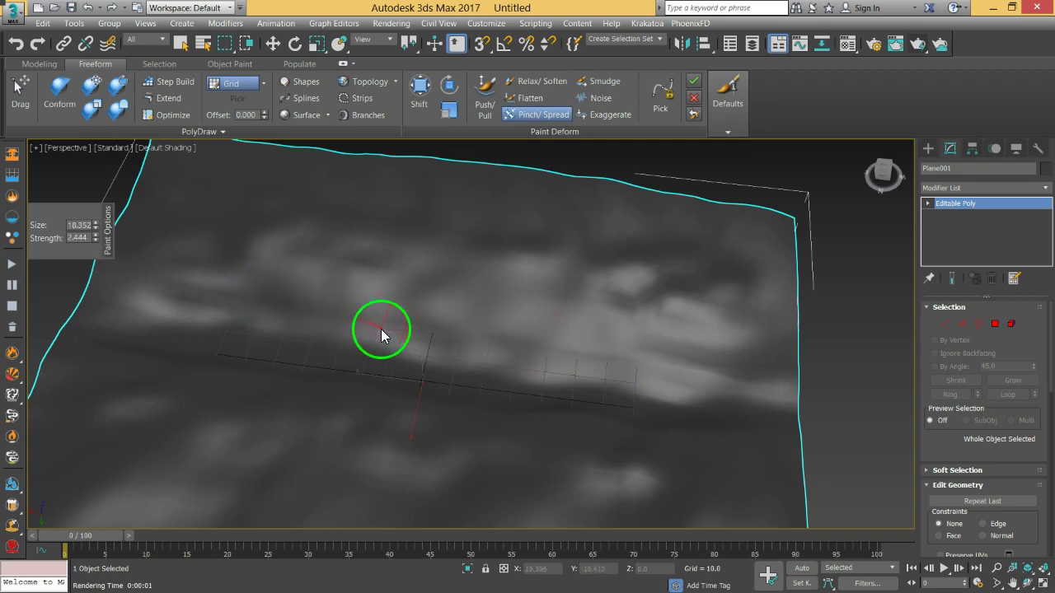
mouse_move(396, 358)
middle_mouse_down("alt")
mouse_move(403, 342)
mouse_move(425, 351)
middle_mouse_up("alt")
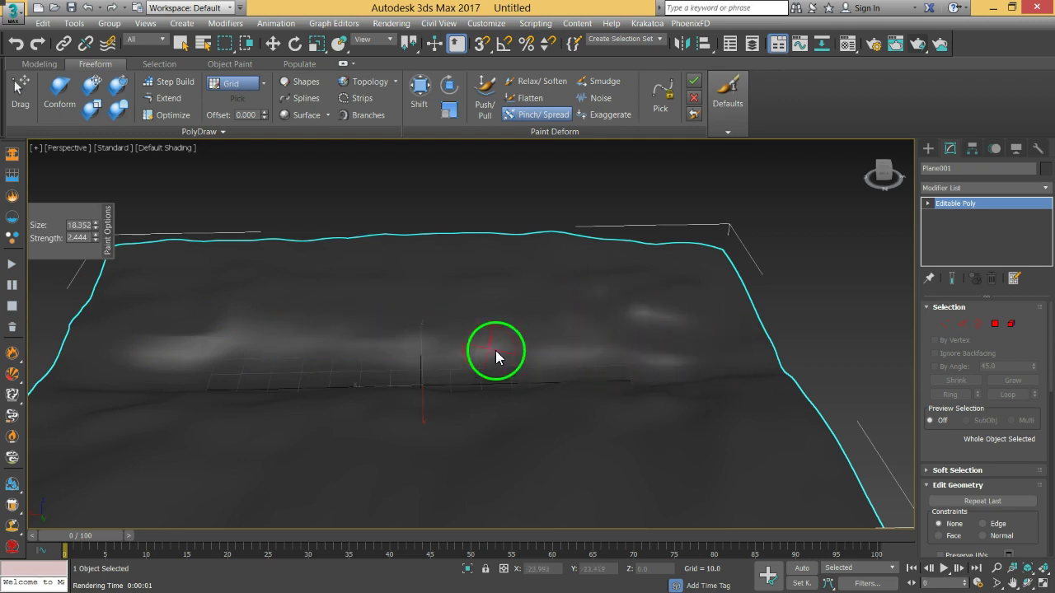
mouse_move(322, 353)
middle_mouse_down("alt")
mouse_move(522, 388)
mouse_move(395, 368)
mouse_move(339, 397)
mouse_move(360, 404)
middle_mouse_up("alt")
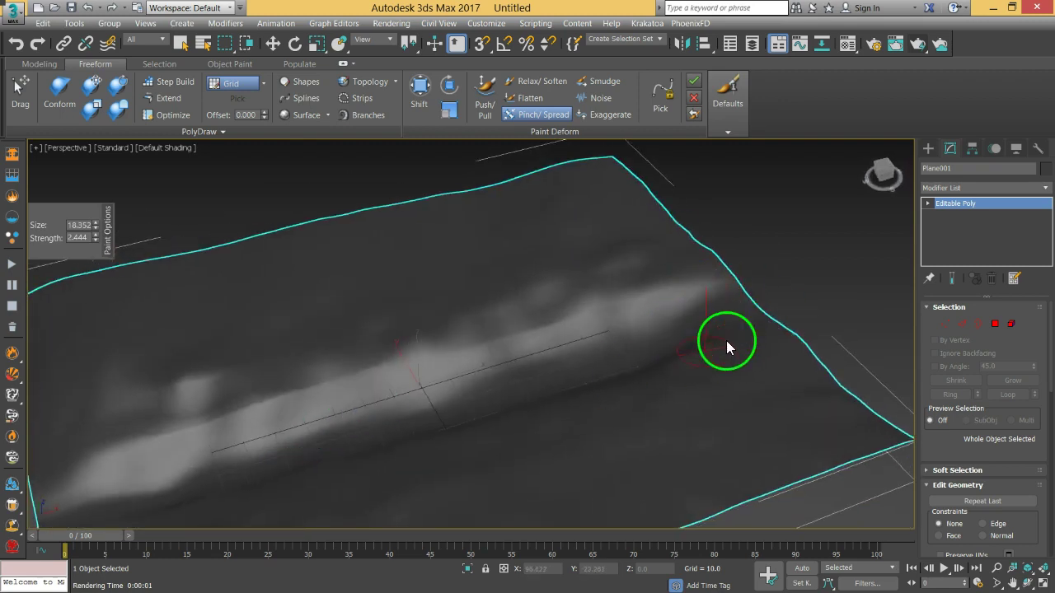
mouse_move(668, 300)
middle_mouse_down("alt")
mouse_move(664, 348)
mouse_move(695, 330)
mouse_move(576, 367)
mouse_move(619, 372)
mouse_move(594, 357)
mouse_move(619, 368)
mouse_move(558, 382)
middle_mouse_up("alt")
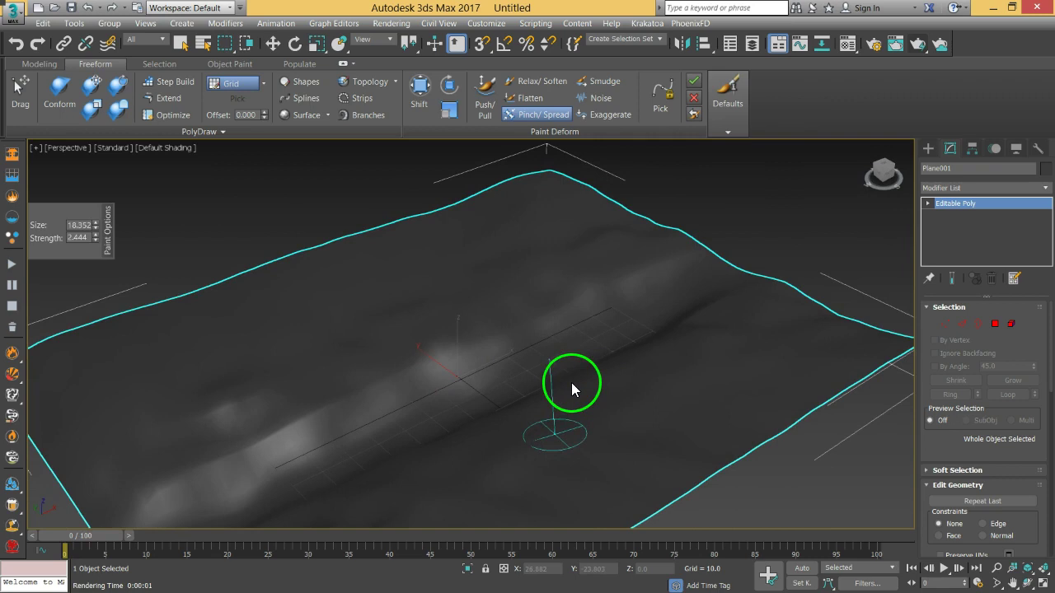
mouse_move(693, 375)
middle_mouse_down("alt")
mouse_move(777, 363)
mouse_move(695, 386)
mouse_move(631, 365)
mouse_move(601, 163)
middle_mouse_up("alt")
Switch to the Noise brush at size 51.778, try a stroke across the hillside, and undo that stroke.
left_click(595, 99)
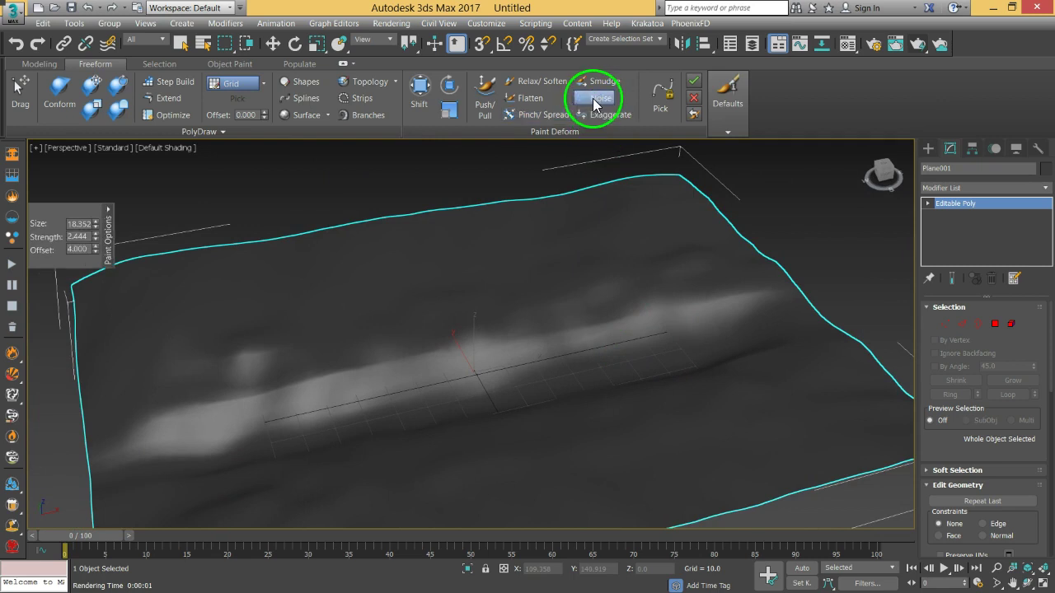
mouse_move(525, 278)
middle_mouse_down("alt")
mouse_move(525, 269)
mouse_move(551, 276)
middle_mouse_up("alt")
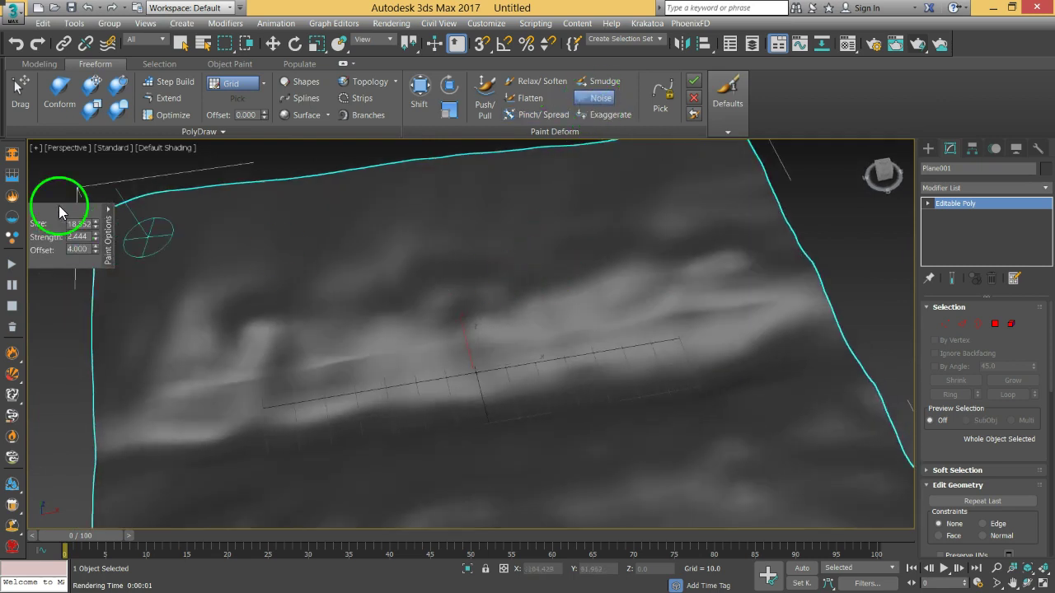
mouse_move(94, 223)
left_mouse_down()
mouse_move(113, 47)
mouse_move(141, 123)
mouse_move(128, 122)
mouse_move(94, 319)
mouse_move(118, 396)
left_mouse_up()
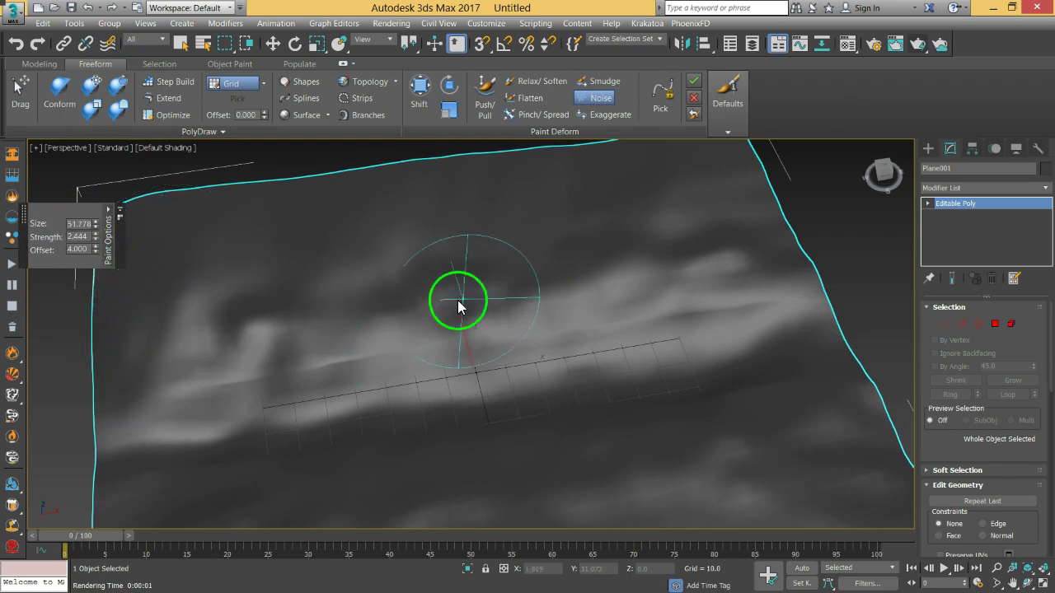
mouse_move(626, 278)
left_mouse_down()
mouse_move(600, 243)
mouse_move(677, 201)
mouse_move(328, 209)
mouse_move(514, 224)
mouse_move(230, 297)
mouse_move(487, 315)
mouse_move(330, 364)
mouse_move(375, 358)
left_mouse_up()
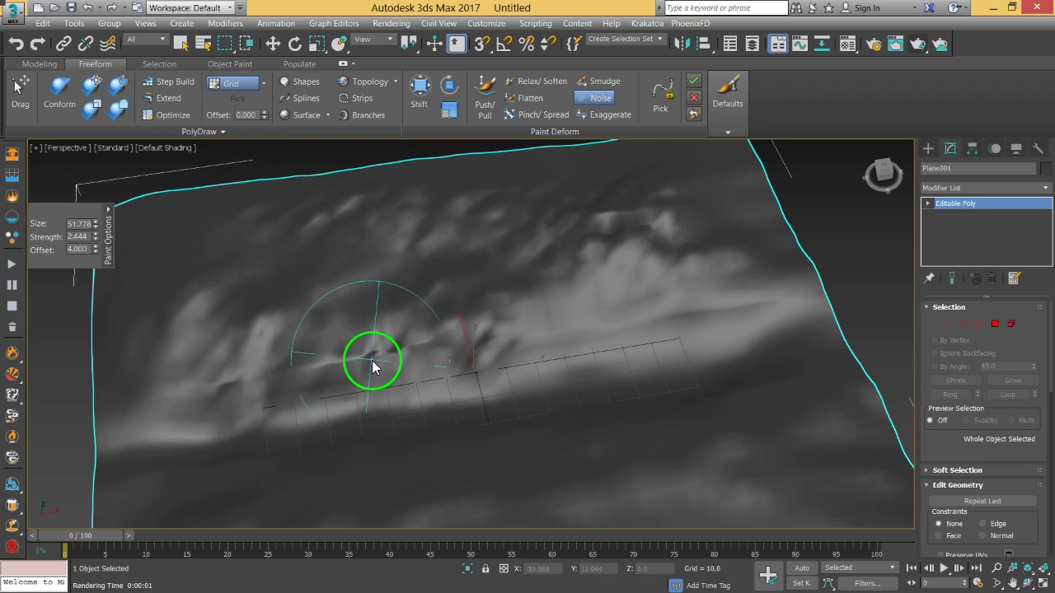
key("ctrl+z")
Set the Noise brush strength to 0.686 and paint subtle roughness over the hillsides on both sides of the channel.
mouse_move(96, 238)
left_mouse_down()
mouse_move(107, 431)
mouse_move(112, 358)
left_mouse_up()
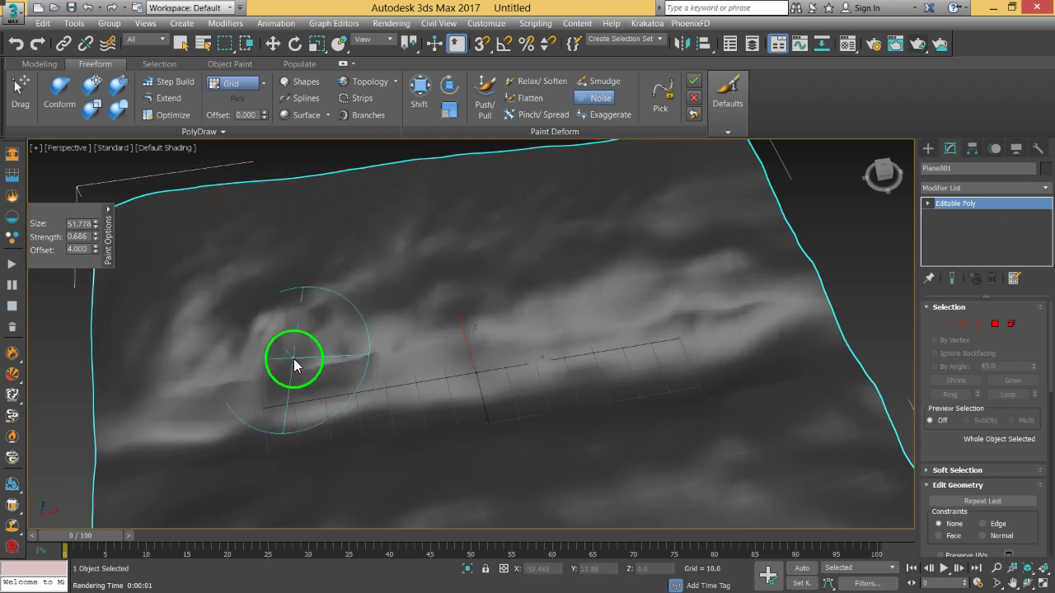
mouse_move(280, 371)
middle_mouse_down("alt")
mouse_move(506, 348)
mouse_move(408, 332)
mouse_move(442, 369)
middle_mouse_up("alt")
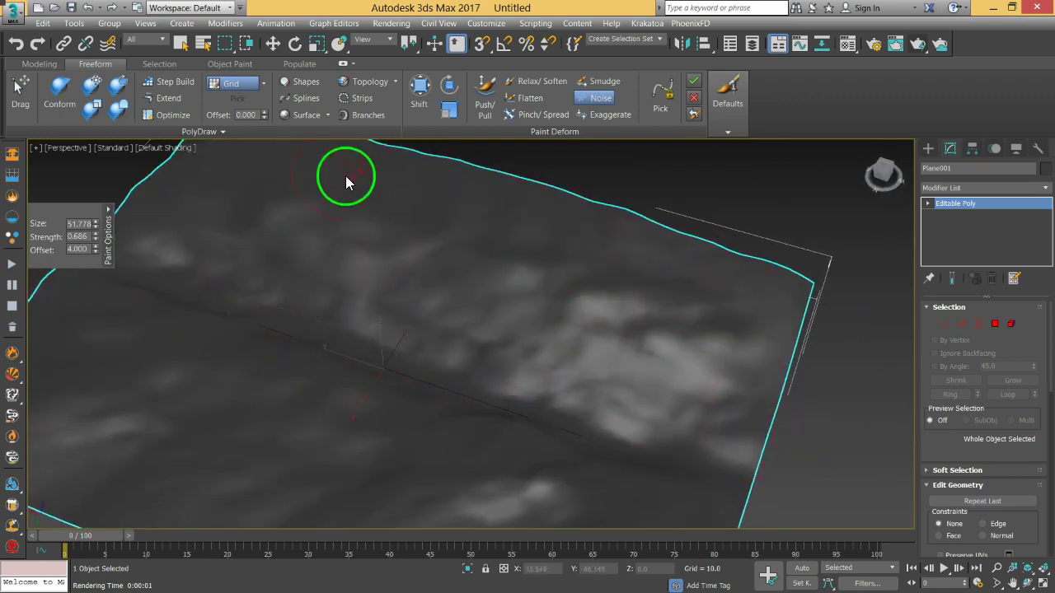
middle_click_drag(200, 210, 445, 326, "alt")
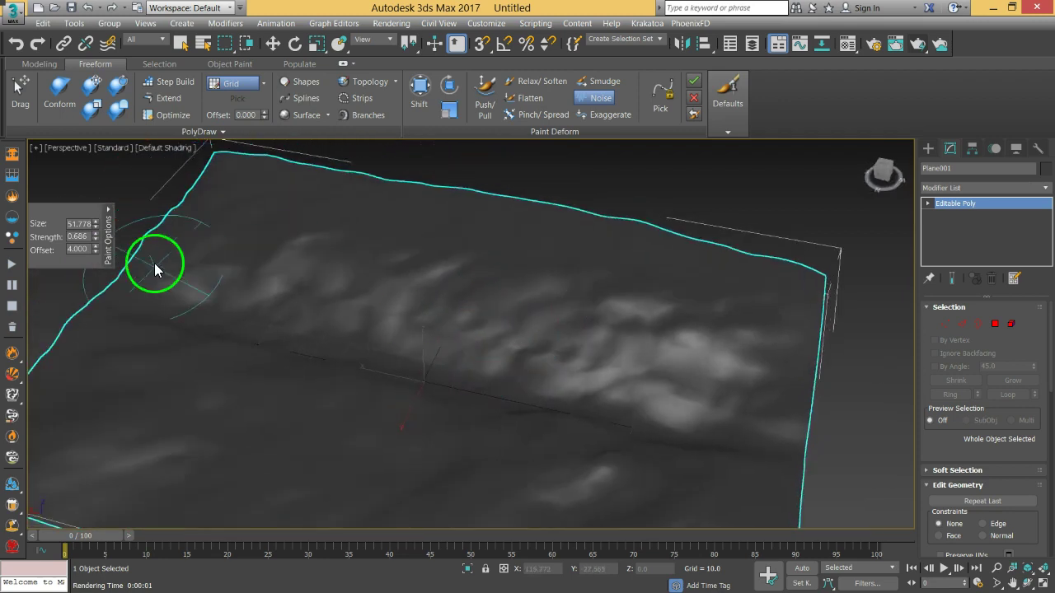
Set the Noise brush size to 17.020 and paint finer roughness along the hillside above the channel.
mouse_move(105, 263)
left_mouse_down()
mouse_move(131, 445)
mouse_move(89, 311)
mouse_move(74, 177)
mouse_move(88, 355)
mouse_move(109, 146)
mouse_move(87, 459)
mouse_move(90, 111)
mouse_move(88, 202)
left_mouse_up()
mouse_move(368, 344)
left_mouse_down()
mouse_move(388, 370)
mouse_move(714, 405)
left_mouse_up()
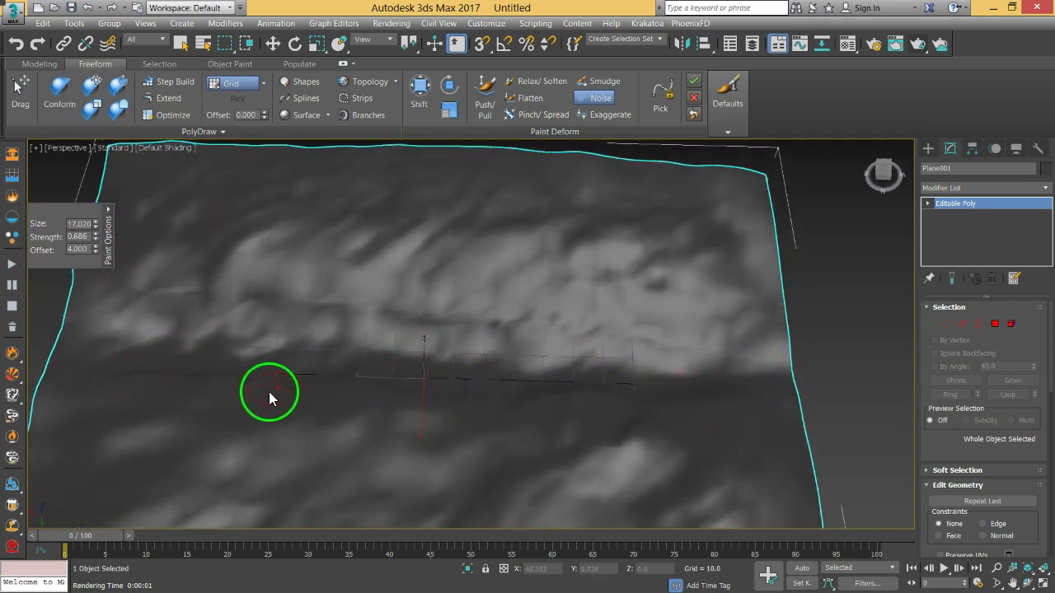
middle_click_drag(560, 402, 384, 364, "alt")
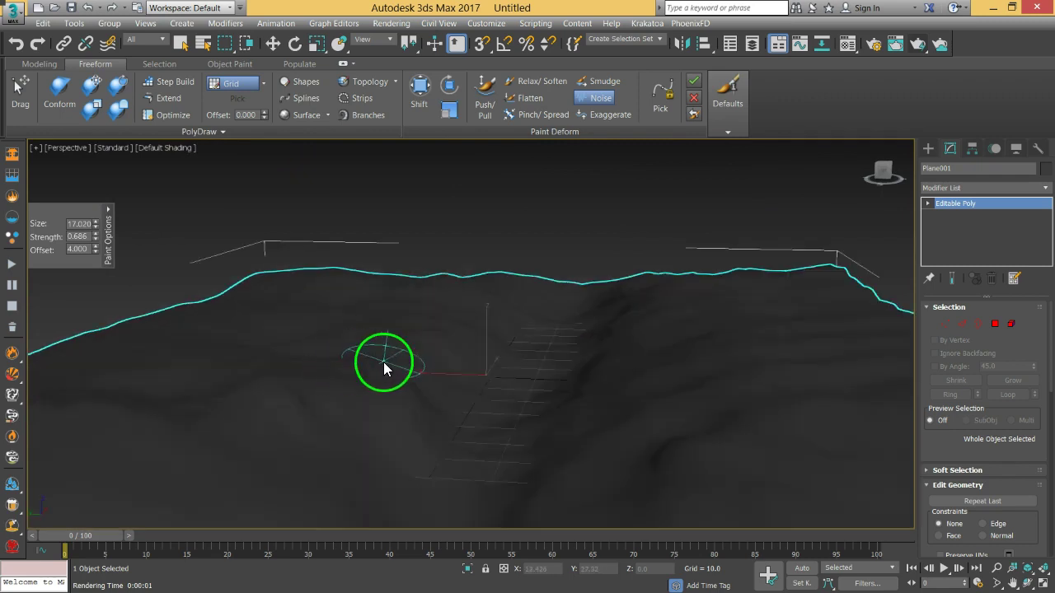
Switch to the Push/Pull brush and set its size to 32.698 and strength to 1.408.
left_click(487, 96)
scroll(459, 318, "up", 2)
middle_click_drag(459, 318, 404, 323)
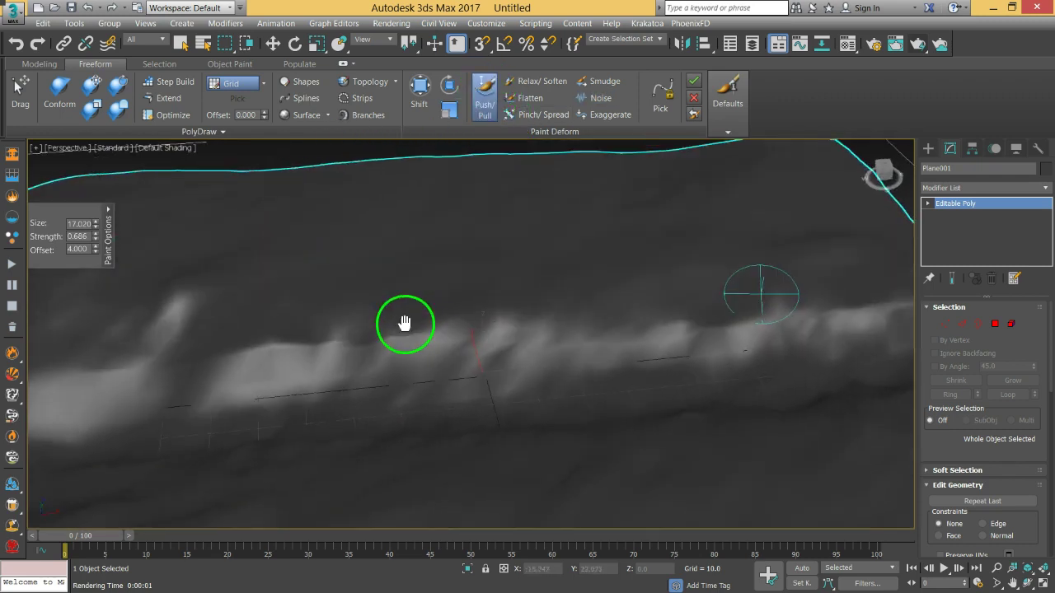
mouse_move(95, 224)
left_mouse_down()
mouse_move(94, 52)
mouse_move(102, 207)
left_mouse_up()
mouse_move(106, 366)
left_mouse_down()
mouse_move(94, 106)
mouse_move(101, 231)
mouse_move(97, 161)
mouse_move(99, 184)
left_mouse_up()
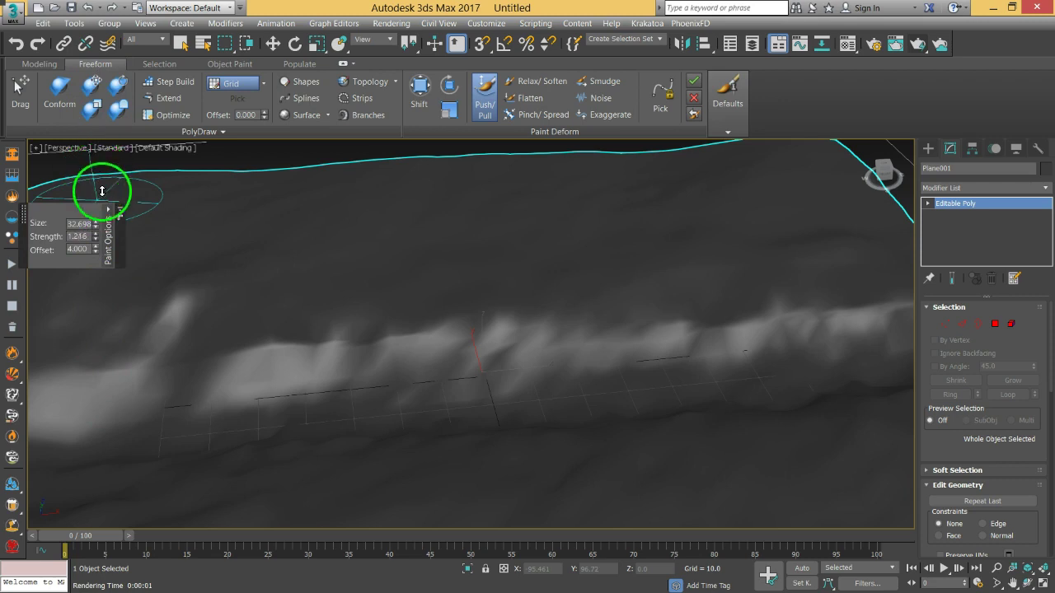
Raise uneven bumps along the upper part of the hillside above the channel with Push/Pull strokes.
middle_click_drag(516, 370, 470, 330, "alt")
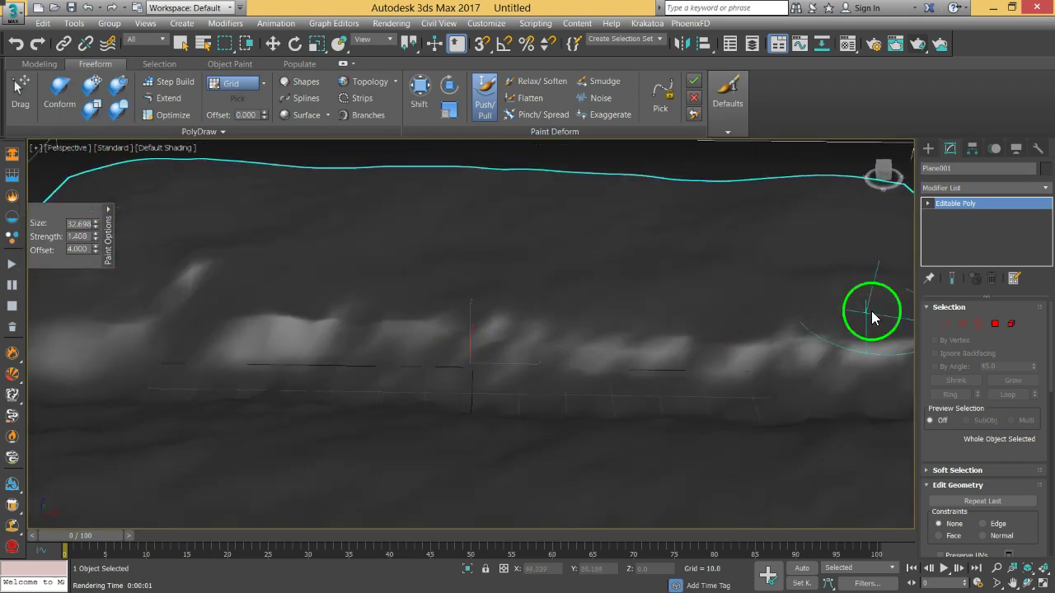
left_click_drag(805, 284, 825, 245)
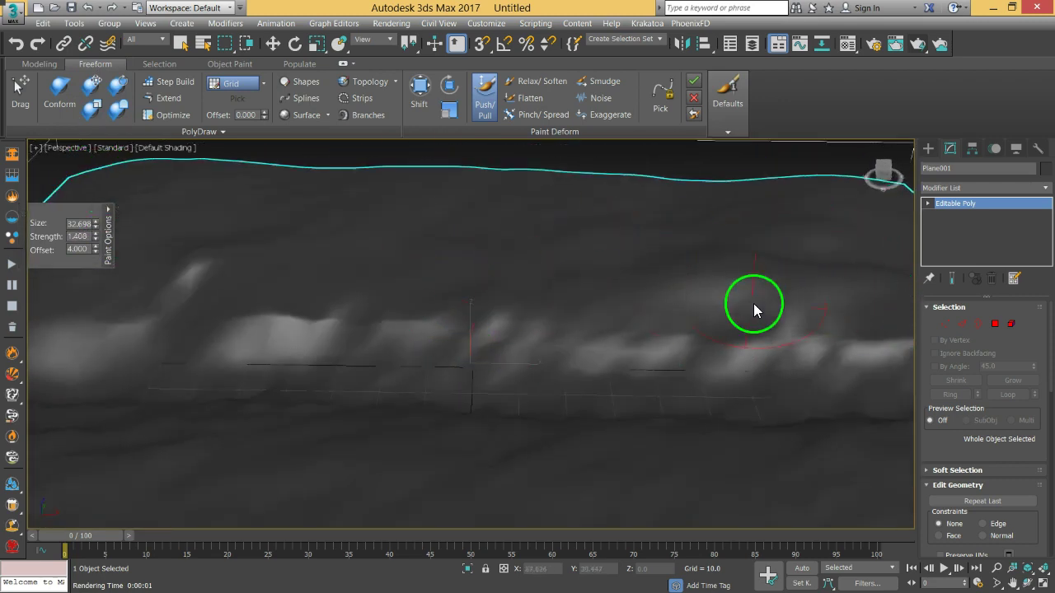
mouse_move(198, 264)
left_mouse_down()
mouse_move(447, 292)
mouse_move(542, 237)
left_mouse_up()
Paint Push/Pull strokes across the crest and slope of the opposite hillside to make it more uneven.
mouse_move(425, 331)
middle_mouse_down("alt")
mouse_move(599, 314)
mouse_move(505, 307)
mouse_move(594, 346)
mouse_move(671, 338)
mouse_move(575, 423)
mouse_move(586, 402)
mouse_move(527, 376)
mouse_move(817, 305)
middle_mouse_up("alt")
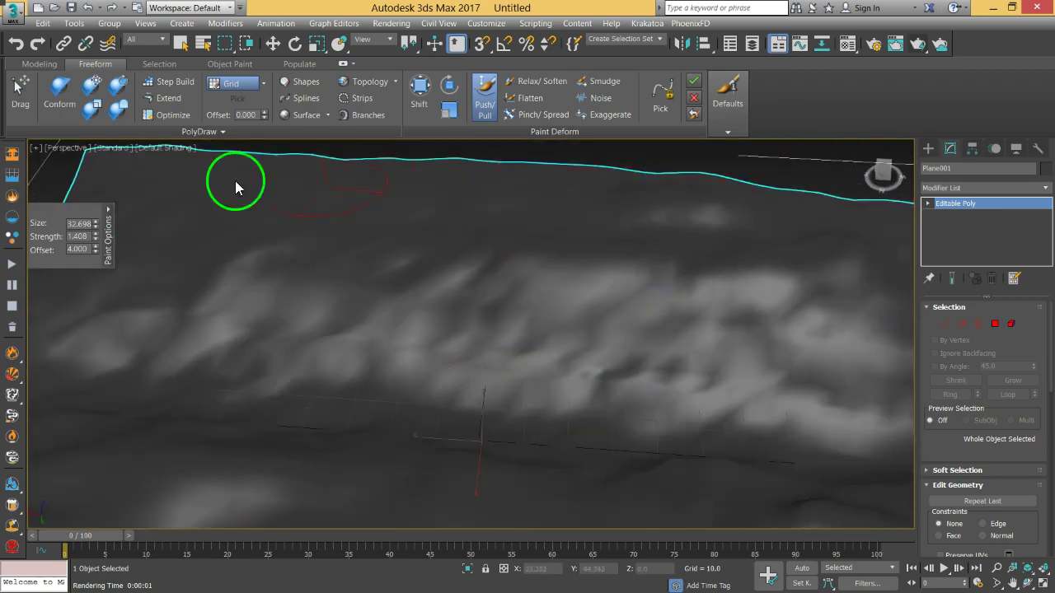
mouse_move(398, 198)
left_mouse_down()
mouse_move(266, 278)
mouse_move(354, 232)
left_mouse_up()
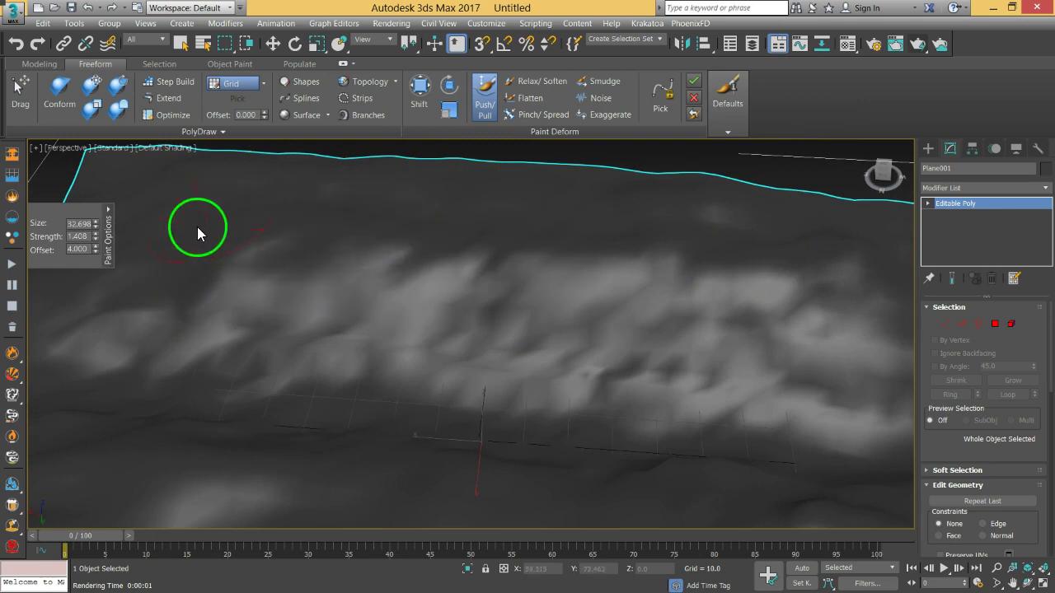
mouse_move(176, 206)
left_mouse_down()
mouse_move(530, 273)
mouse_move(401, 225)
mouse_move(541, 321)
mouse_move(562, 236)
mouse_move(629, 301)
mouse_move(238, 288)
left_mouse_up()
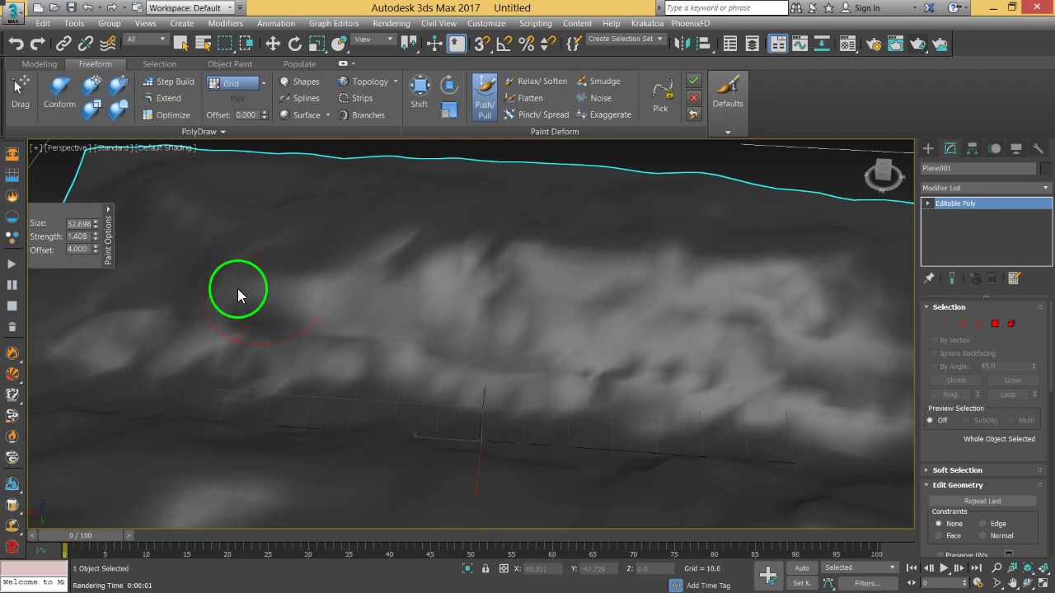
mouse_move(602, 352)
left_mouse_down()
mouse_move(794, 363)
mouse_move(904, 336)
mouse_move(665, 291)
mouse_move(559, 341)
mouse_move(737, 376)
left_mouse_up()
Push up rounded mounds along the crest, outer edge and slope of the hill behind the channel.
mouse_move(737, 377)
middle_mouse_down("alt")
mouse_move(637, 363)
mouse_move(655, 336)
mouse_move(661, 377)
mouse_move(592, 379)
mouse_move(612, 372)
mouse_move(584, 412)
mouse_move(600, 416)
mouse_move(534, 447)
mouse_move(556, 430)
mouse_move(504, 377)
middle_mouse_up("alt")
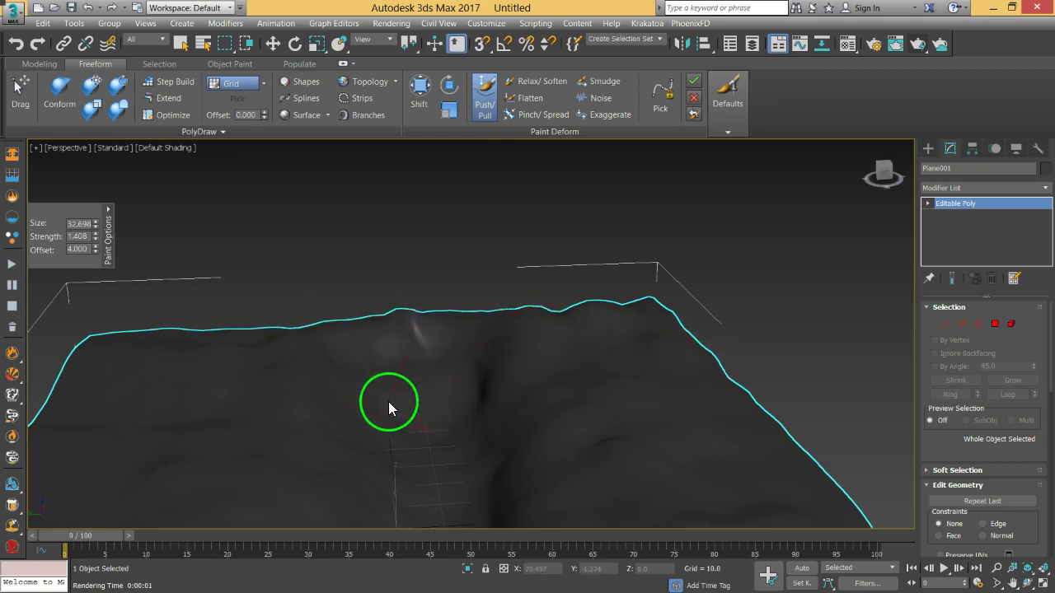
mouse_move(465, 404)
middle_mouse_down("alt")
mouse_move(382, 415)
mouse_move(523, 353)
mouse_move(648, 382)
mouse_move(661, 367)
middle_mouse_up("alt")
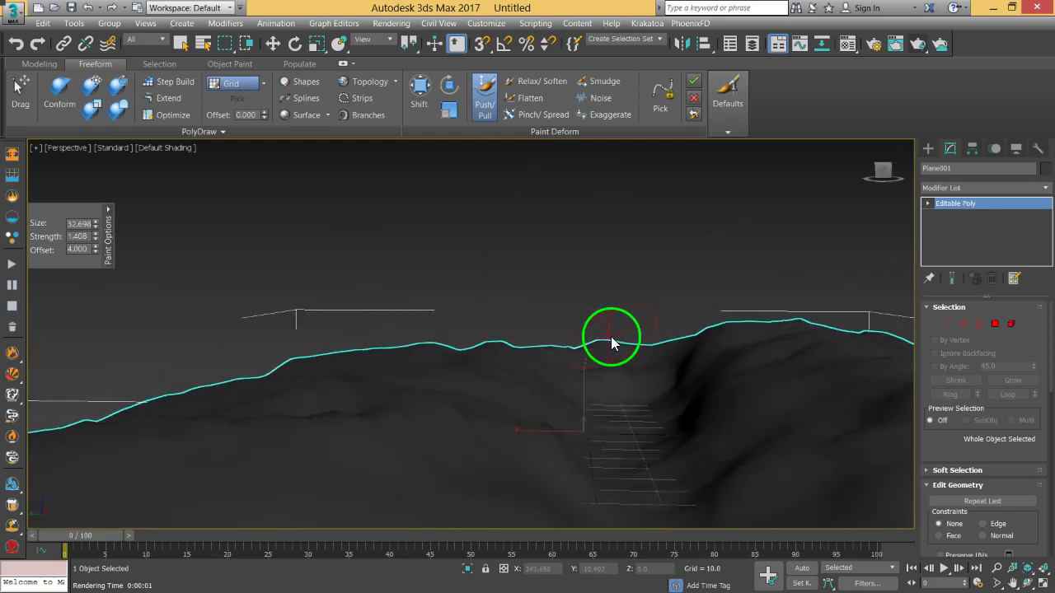
middle_click_drag(711, 384, 804, 387, "alt")
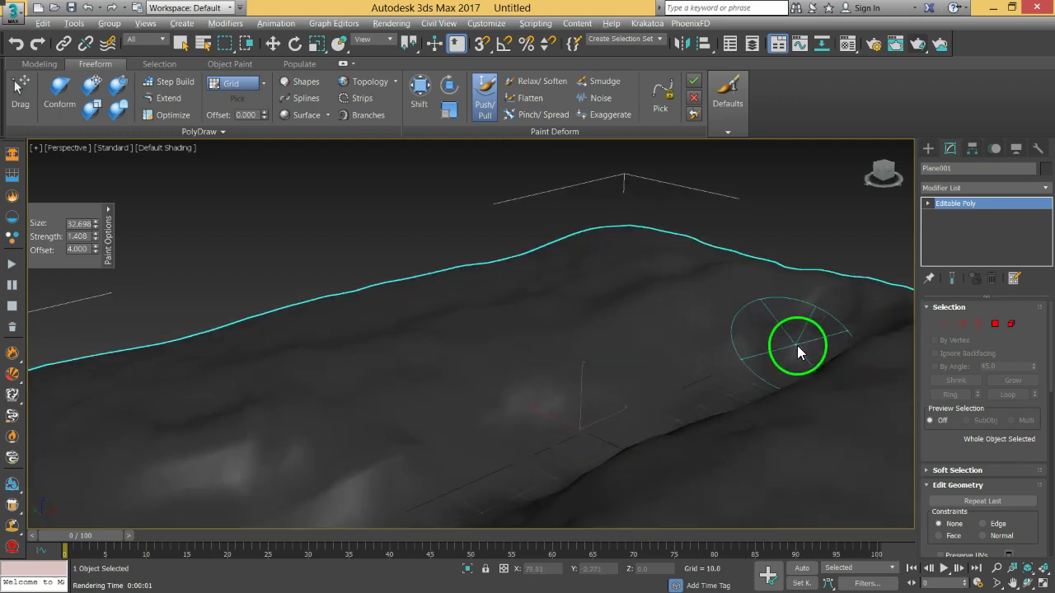
middle_click_drag(675, 424, 669, 437, "alt")
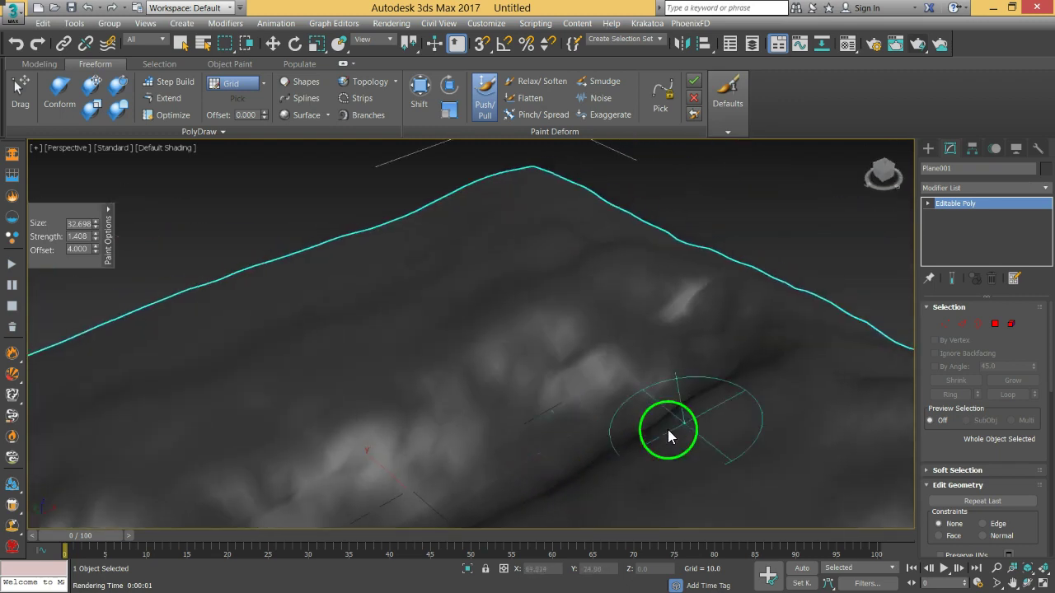
middle_click_drag(687, 356, 504, 469, "alt")
scroll(549, 424, "up", 4)
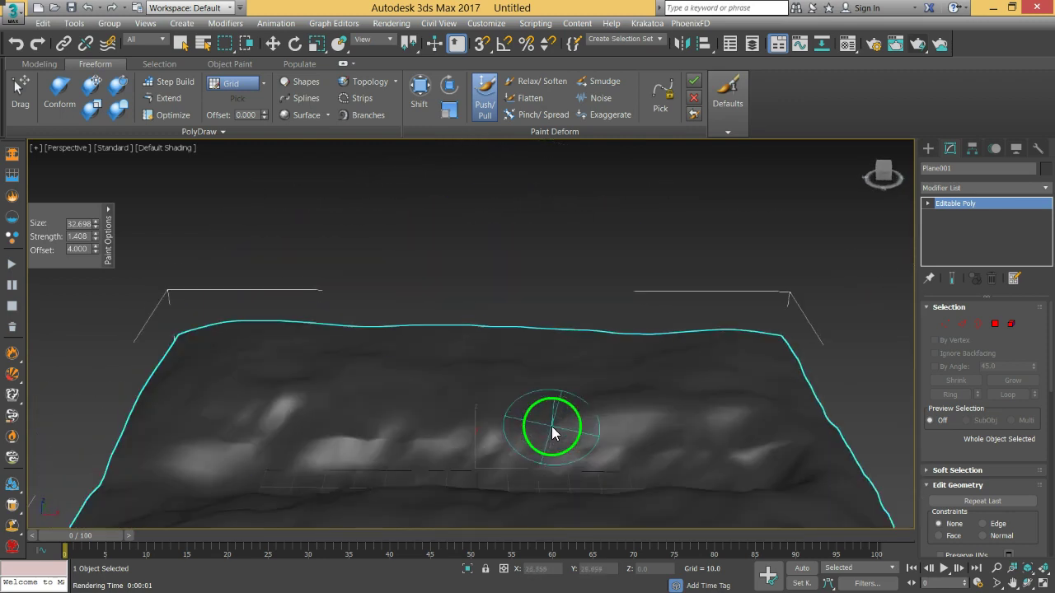
mouse_move(706, 351)
left_mouse_down()
mouse_move(595, 342)
mouse_move(740, 338)
mouse_move(457, 346)
mouse_move(532, 353)
mouse_move(392, 352)
left_mouse_up()
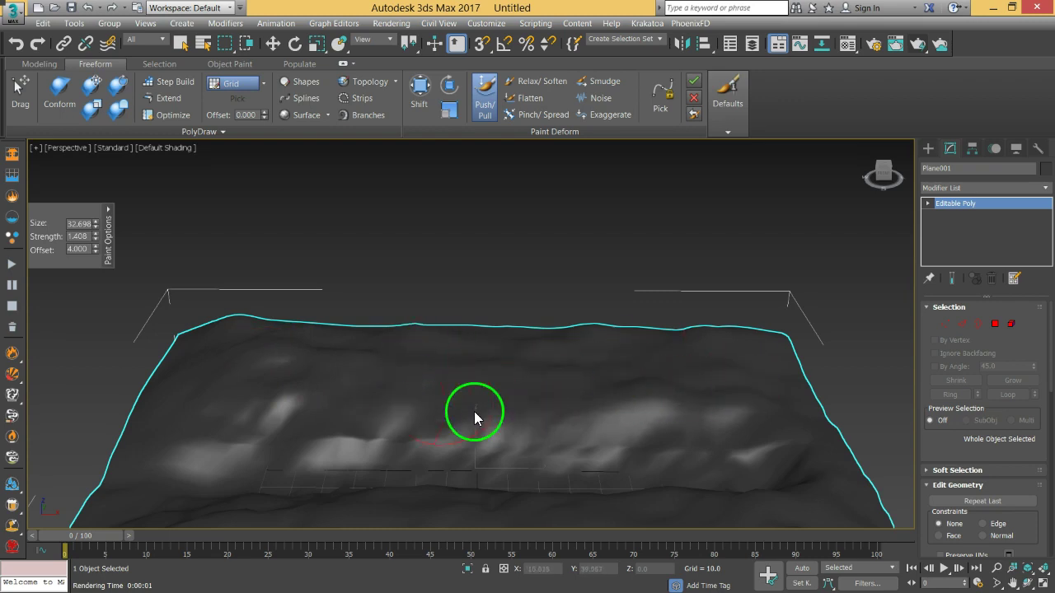
mouse_move(171, 445)
left_mouse_down()
mouse_move(171, 416)
mouse_move(342, 393)
left_mouse_up()
left_click_drag(434, 364, 347, 340)
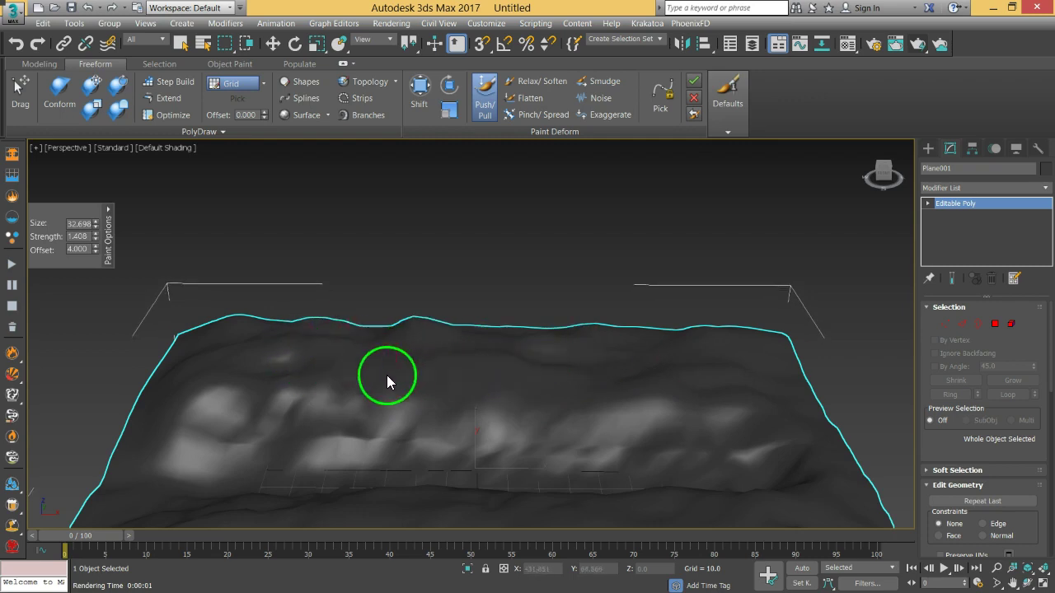
Switch back to the Noise brush and set its strength to 0.364 and size to 23.452.
mouse_move(409, 440)
middle_mouse_down("alt")
mouse_move(519, 432)
mouse_move(541, 416)
mouse_move(497, 441)
middle_mouse_up("alt")
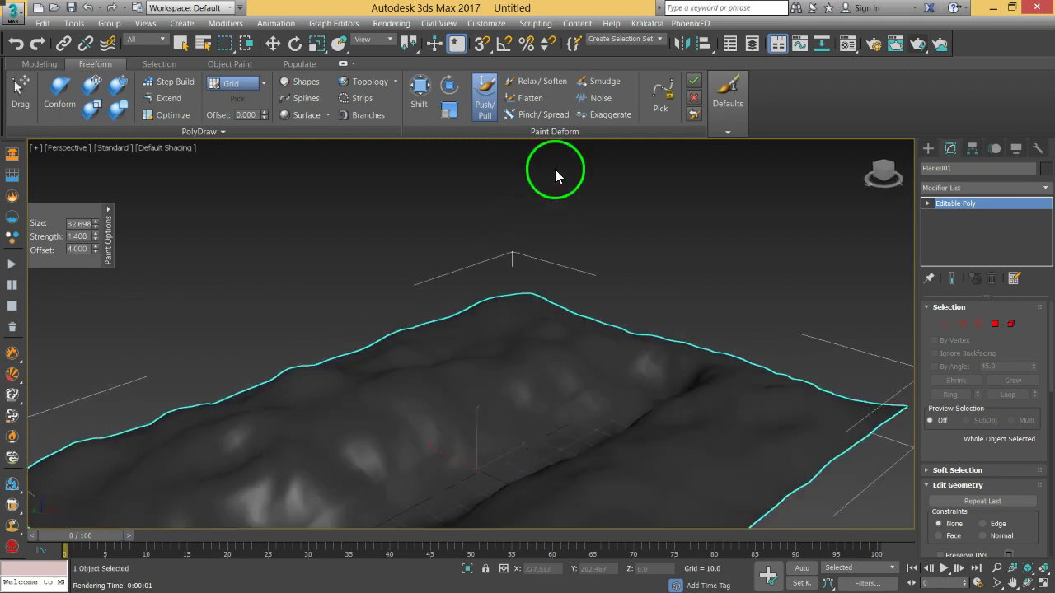
left_click(612, 100)
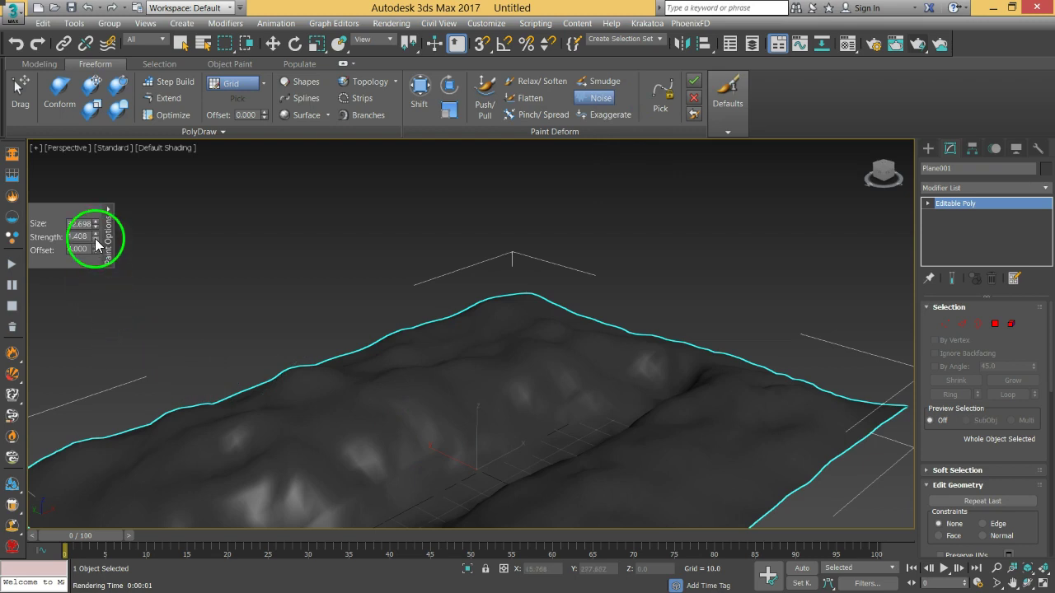
left_click_drag(95, 249, 100, 308)
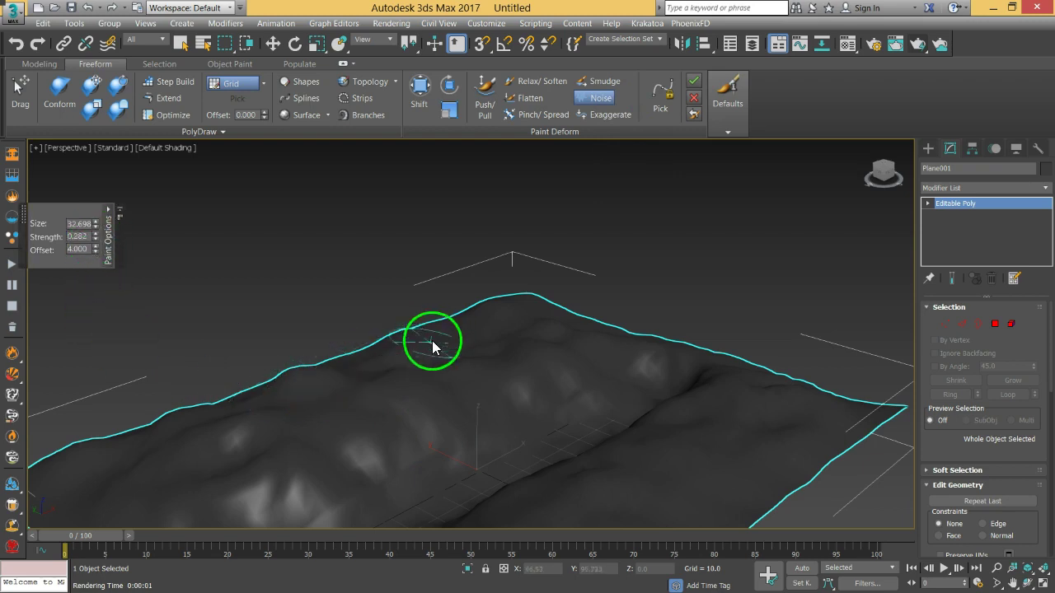
middle_click_drag(432, 340, 396, 369, "alt")
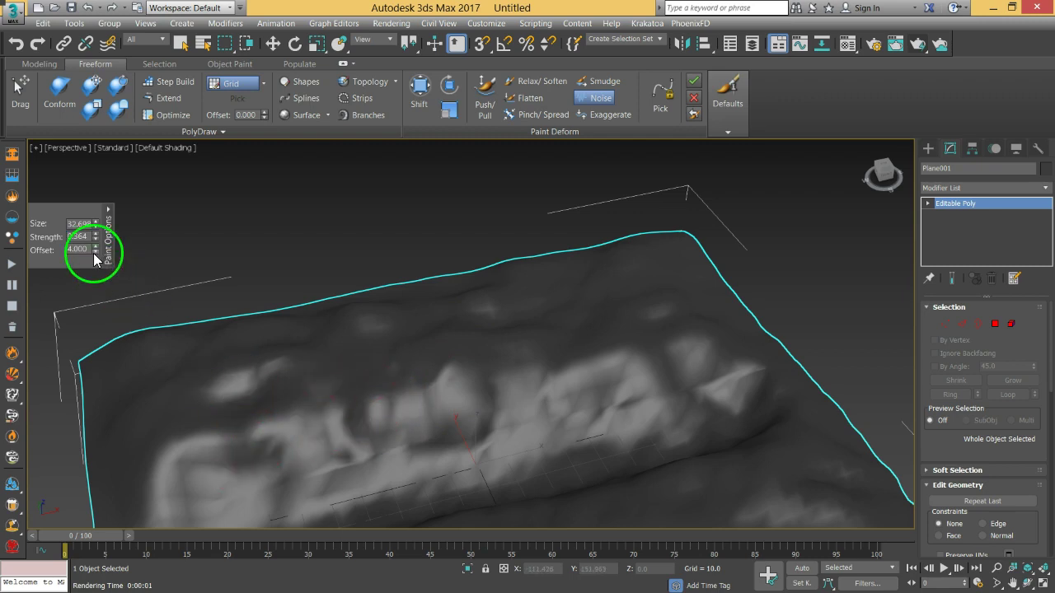
mouse_move(97, 224)
left_mouse_down()
mouse_move(96, 361)
mouse_move(96, 25)
mouse_move(113, 365)
left_mouse_up()
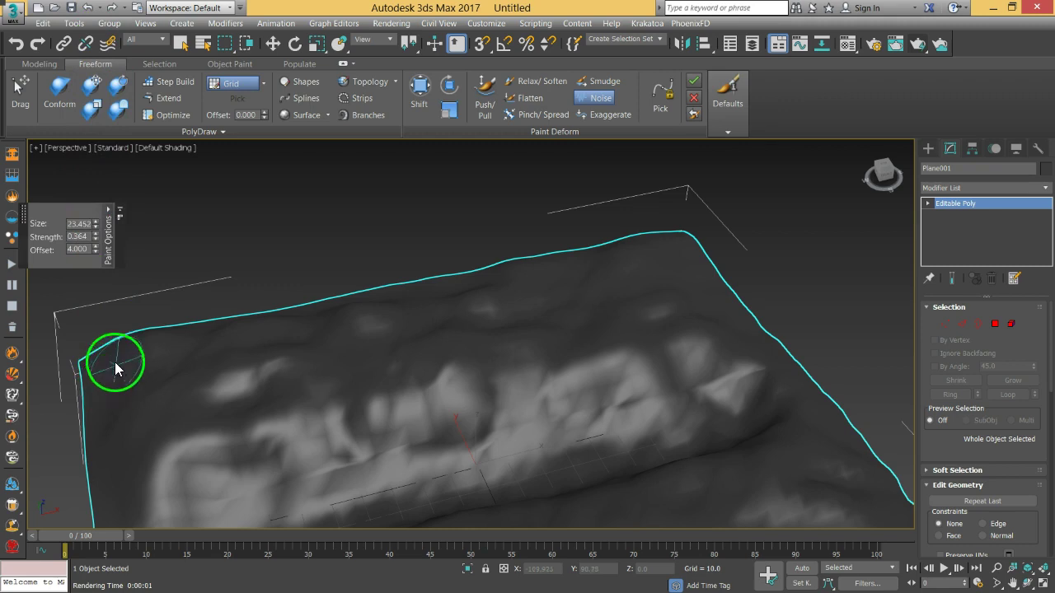
Raise the Noise brush strength to 0.694 and paint more unevenness over the hills and slopes beside the channel.
mouse_move(97, 250)
left_mouse_down()
mouse_move(94, 189)
mouse_move(115, 212)
left_mouse_up()
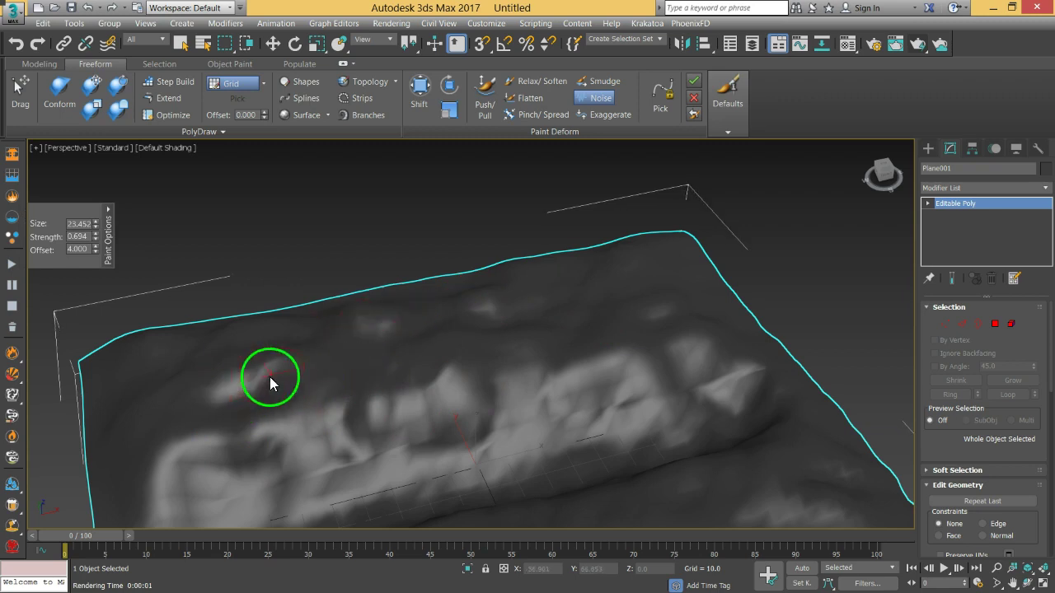
mouse_move(424, 426)
middle_mouse_down("alt")
mouse_move(518, 401)
mouse_move(739, 457)
middle_mouse_up("alt")
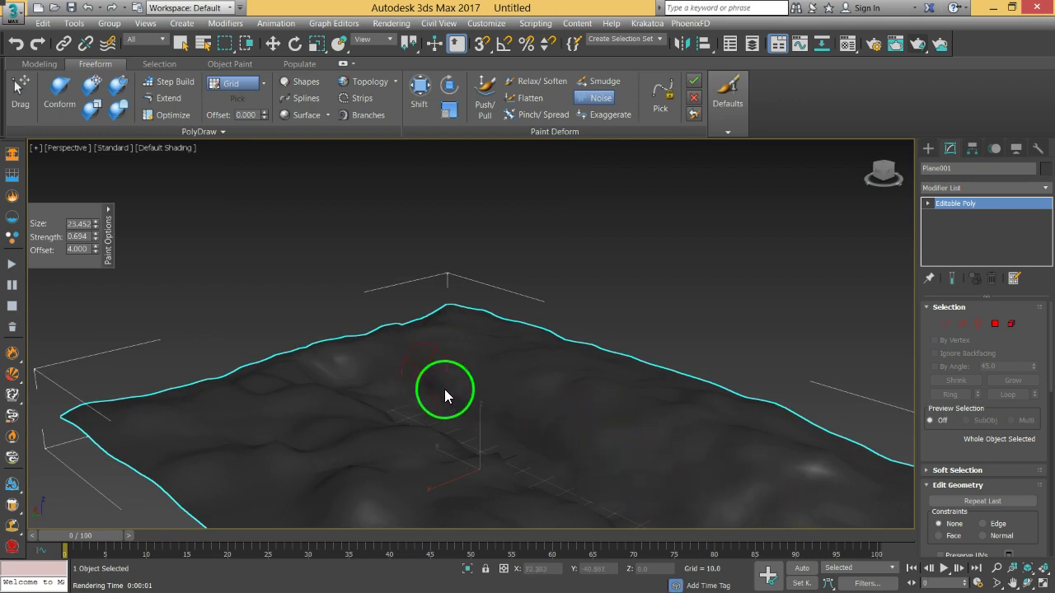
mouse_move(736, 509)
middle_mouse_down("alt")
mouse_move(733, 492)
mouse_move(690, 481)
mouse_move(666, 494)
mouse_move(689, 525)
mouse_move(630, 519)
mouse_move(603, 483)
mouse_move(643, 388)
mouse_move(513, 375)
middle_mouse_up("alt")
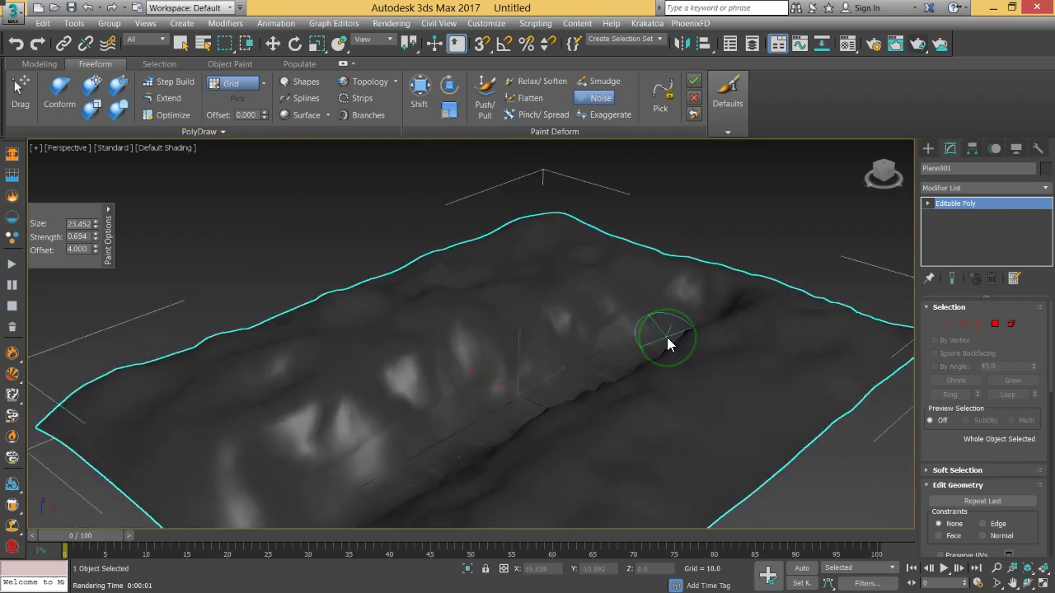
mouse_move(408, 435)
middle_mouse_down("alt")
mouse_move(365, 424)
mouse_move(415, 415)
mouse_move(392, 404)
mouse_move(404, 380)
mouse_move(399, 393)
middle_mouse_up("alt")
middle_click_drag(542, 384, 518, 410, "alt")
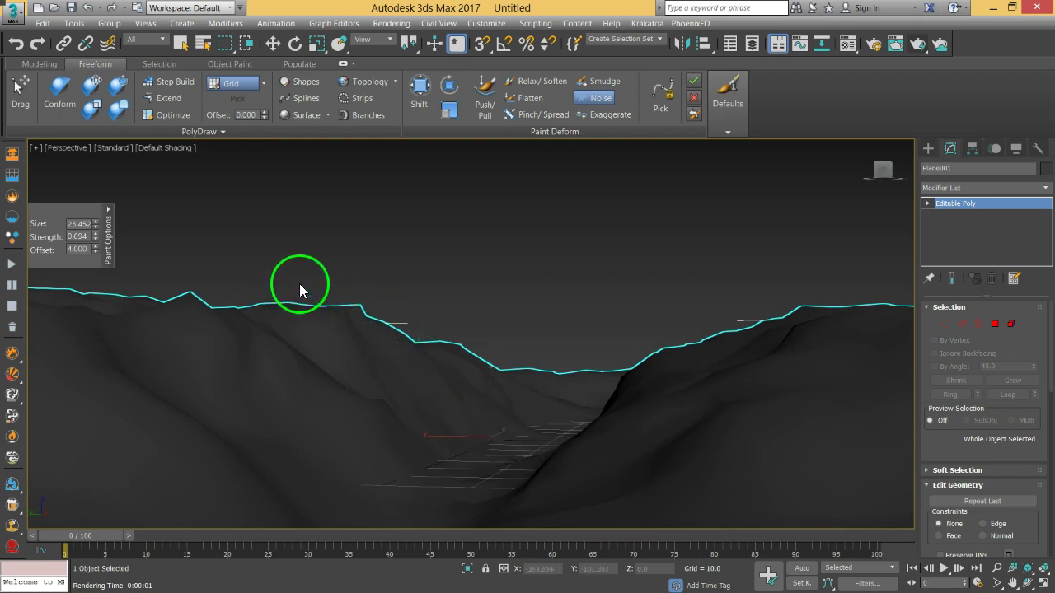
scroll(507, 423, "up", 5)
mouse_move(497, 446)
middle_mouse_down("alt")
mouse_move(450, 453)
mouse_move(454, 405)
mouse_move(569, 377)
mouse_move(527, 372)
mouse_move(490, 400)
mouse_move(497, 405)
mouse_move(470, 412)
mouse_move(475, 393)
mouse_move(447, 408)
mouse_move(504, 380)
middle_mouse_up("alt")
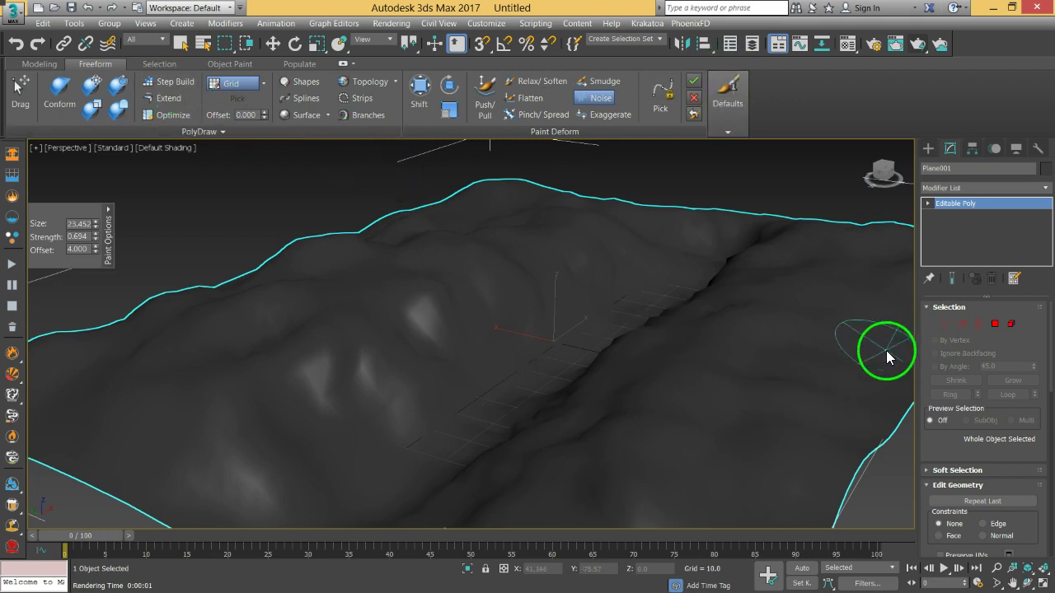
mouse_move(618, 412)
left_mouse_down()
mouse_move(586, 394)
mouse_move(572, 406)
mouse_move(588, 408)
mouse_move(581, 470)
mouse_move(620, 404)
mouse_move(568, 436)
left_mouse_up()
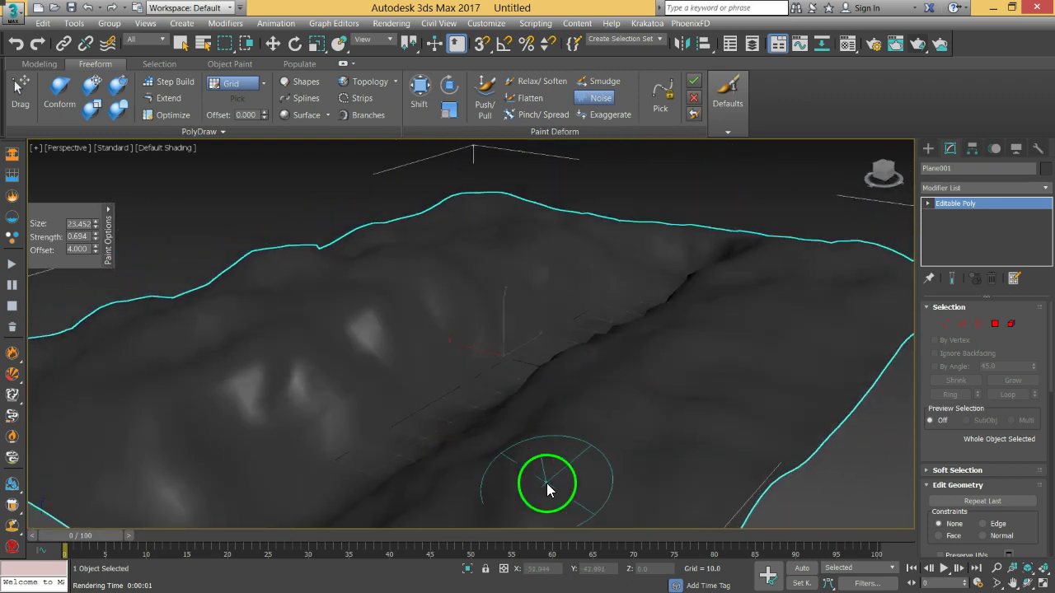
Apply a TurboSmooth modifier with 2 iterations to the terrain and turn on edged-face display.
left_click(949, 189)
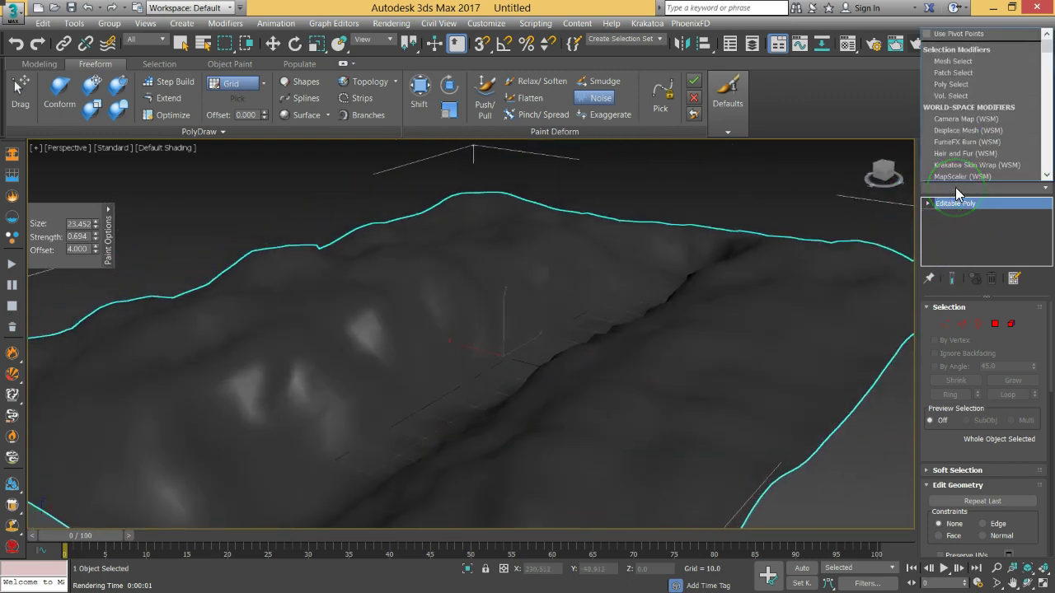
type("tu")
left_click_drag(955, 187, 957, 42)
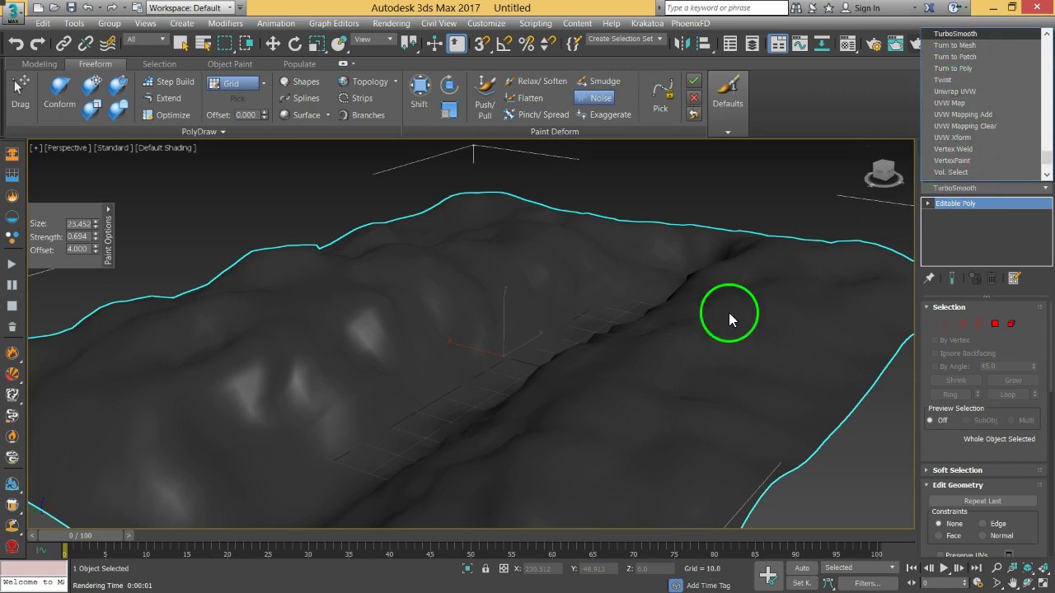
middle_click_drag(638, 445, 614, 370)
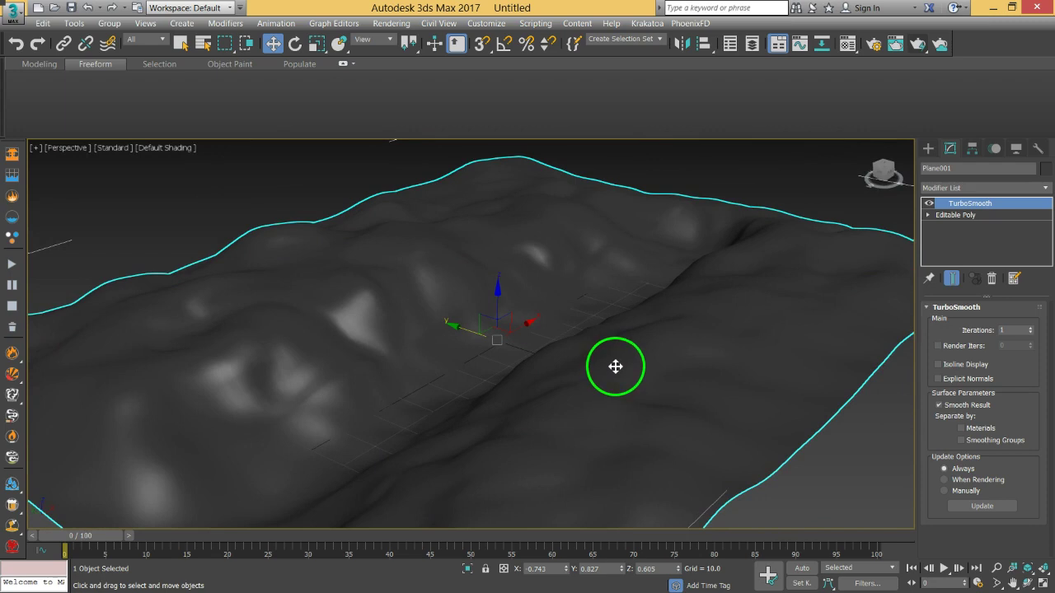
key("F4")
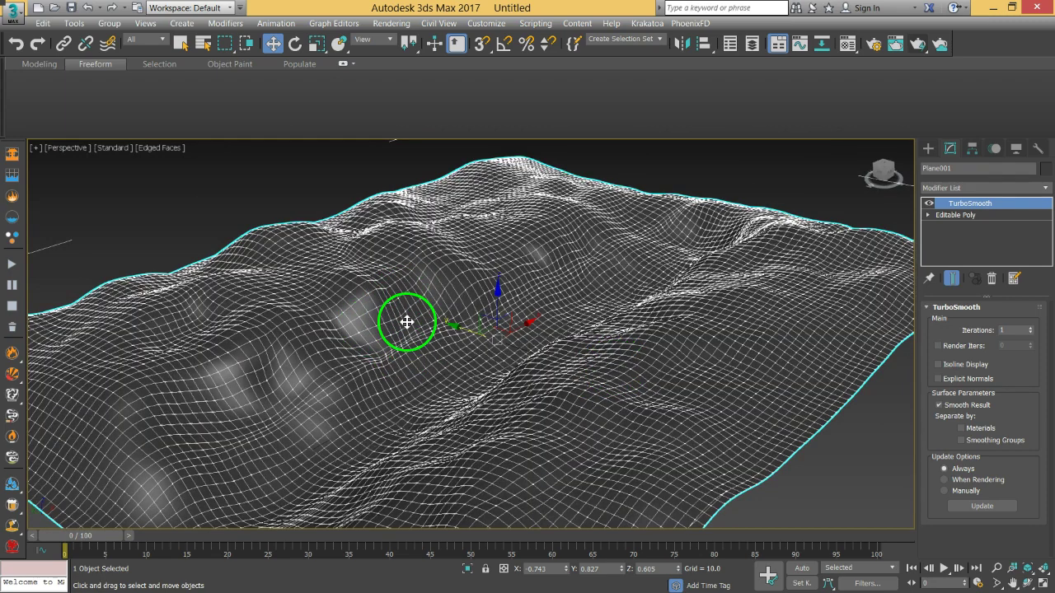
left_click(1031, 329)
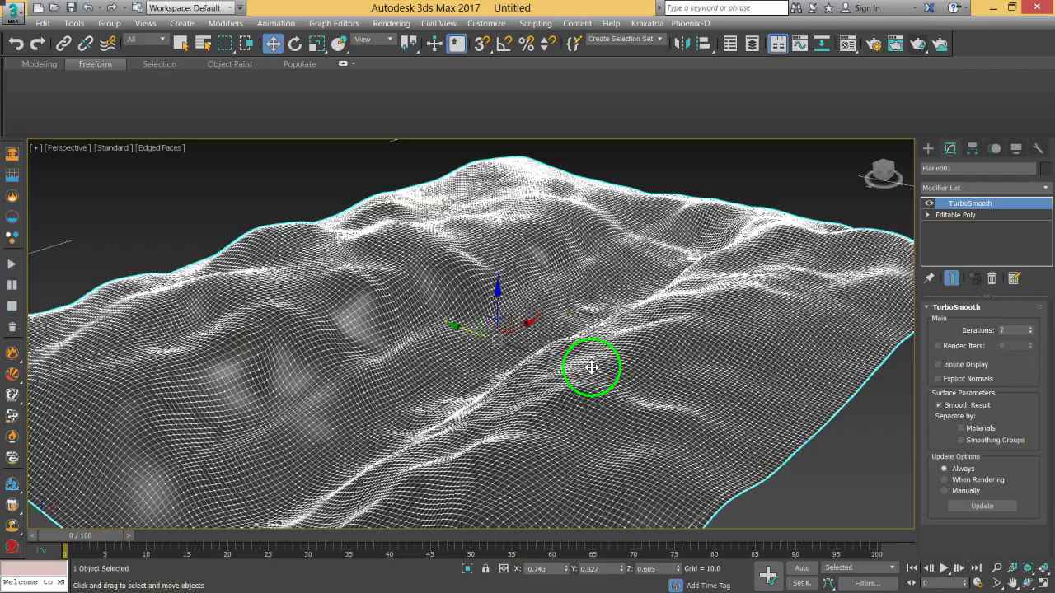
middle_click_drag(546, 399, 455, 322, "alt")
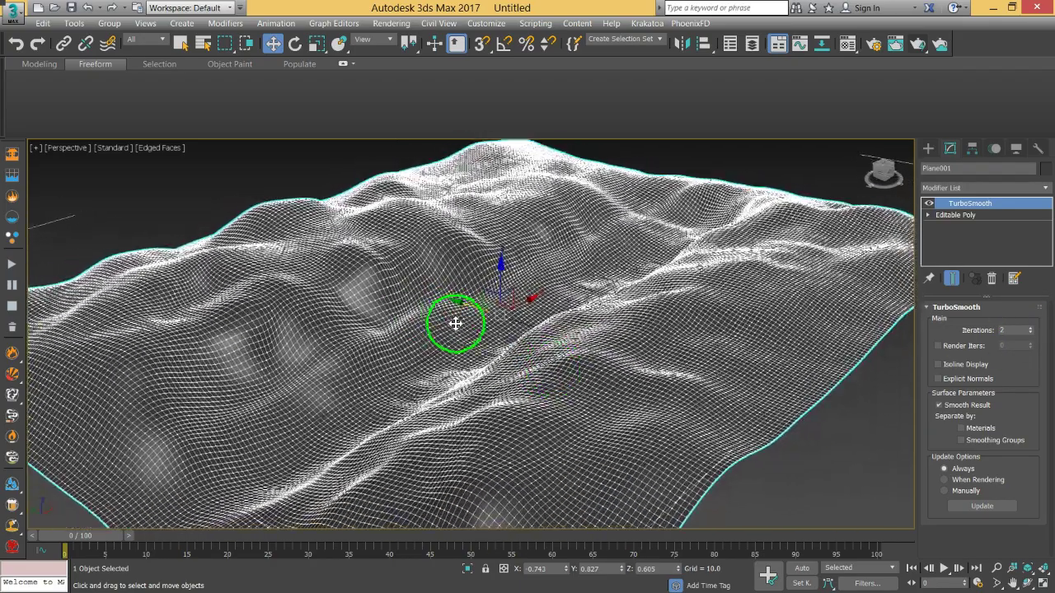
Increase the TurboSmooth iterations to 3 and enable Isoline Display, comparing the mesh with and without it.
left_click(938, 365)
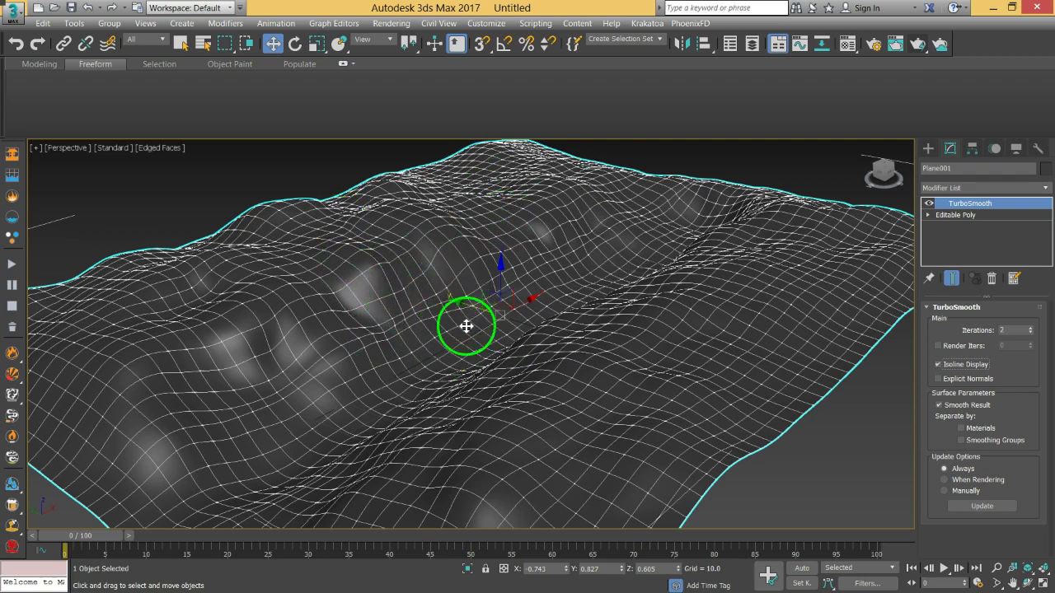
left_click(1030, 330)
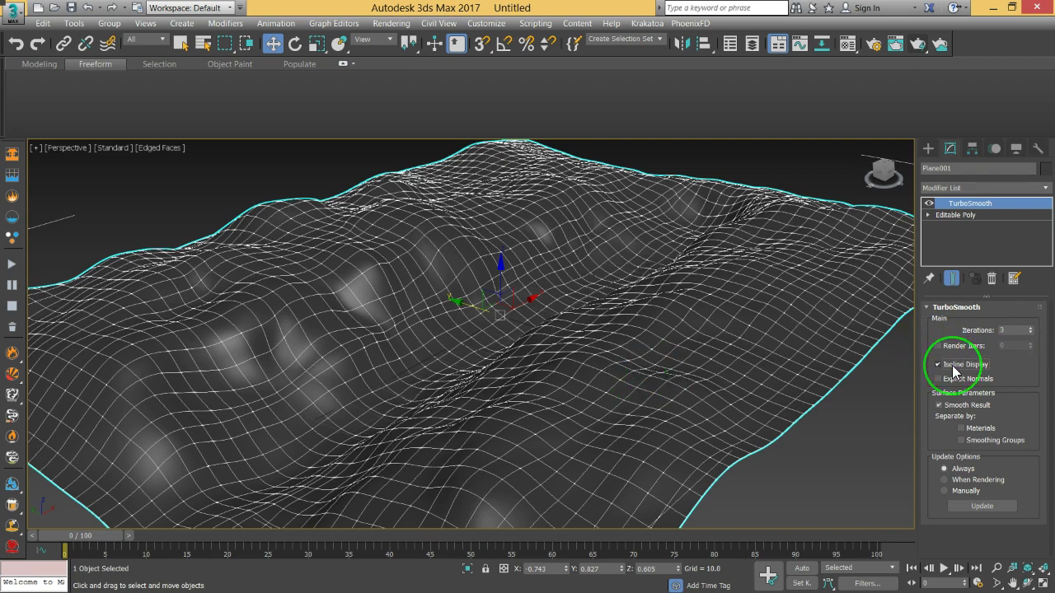
left_click(942, 365)
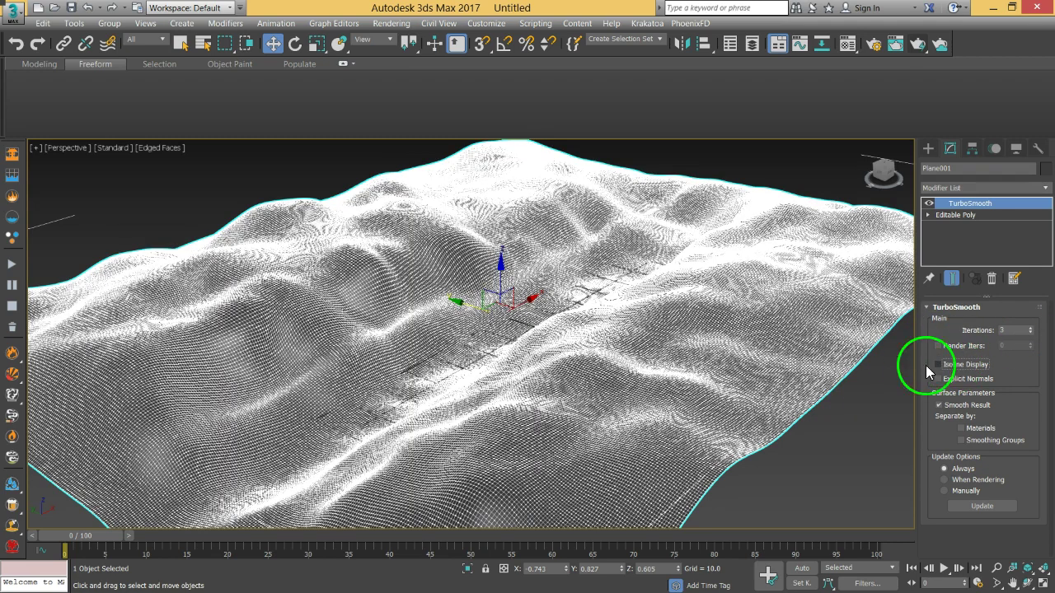
middle_click_drag(549, 370, 572, 349, "alt")
scroll(541, 341, "up", 3)
left_click(965, 365)
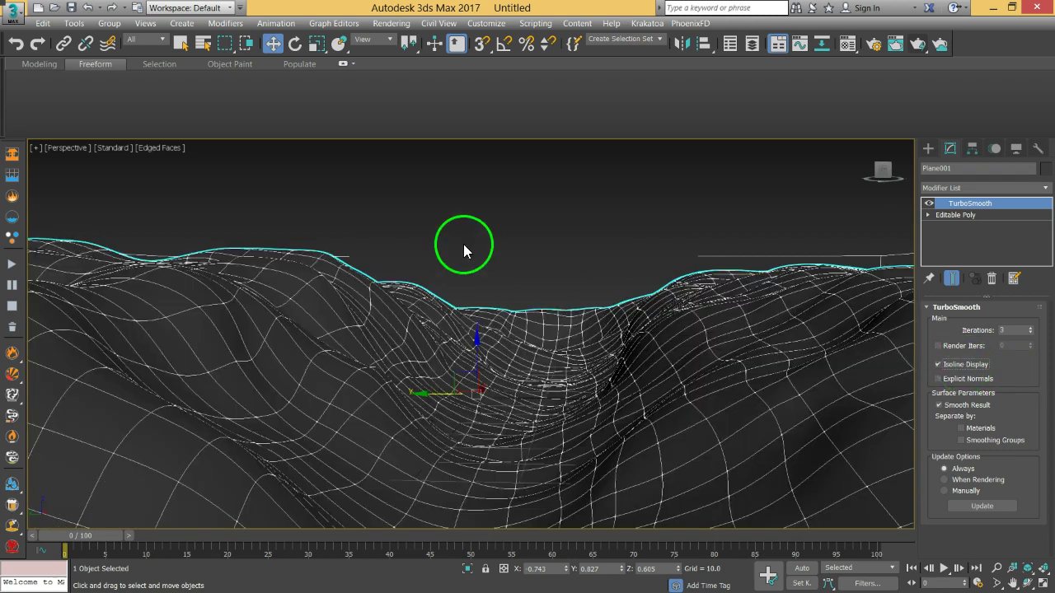
Deselect the terrain, hide the edged faces and create a physical camera from a view looking down the valley.
left_click(465, 241)
key("F4")
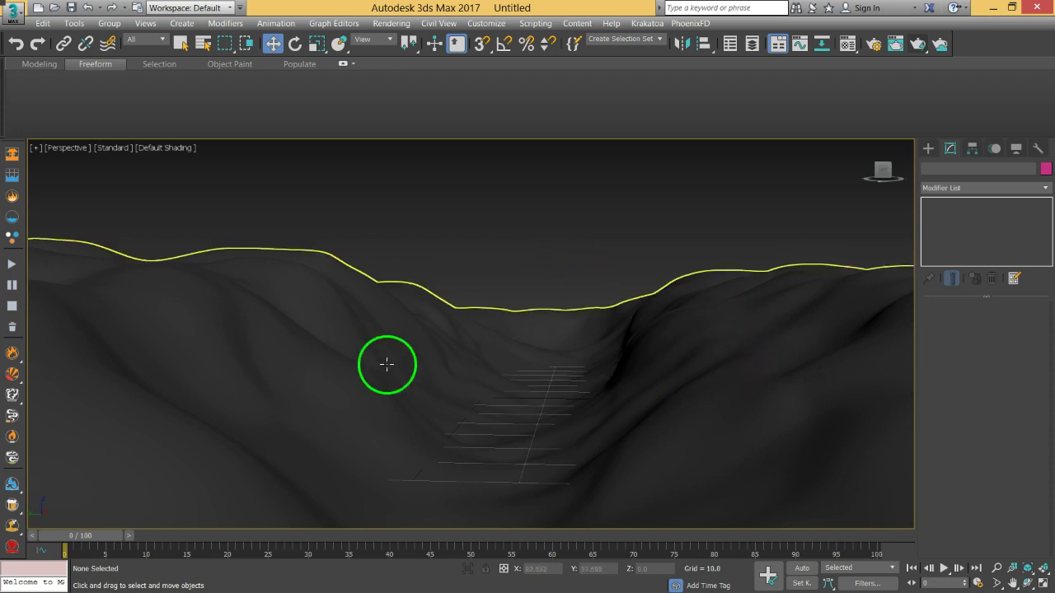
middle_click_drag(560, 307, 616, 298)
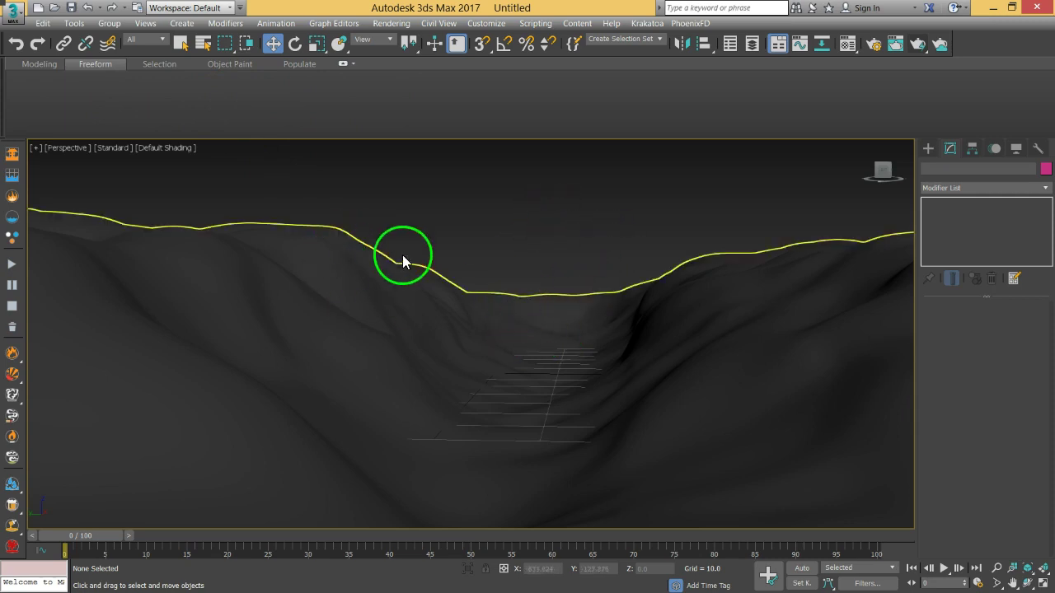
left_click(569, 236)
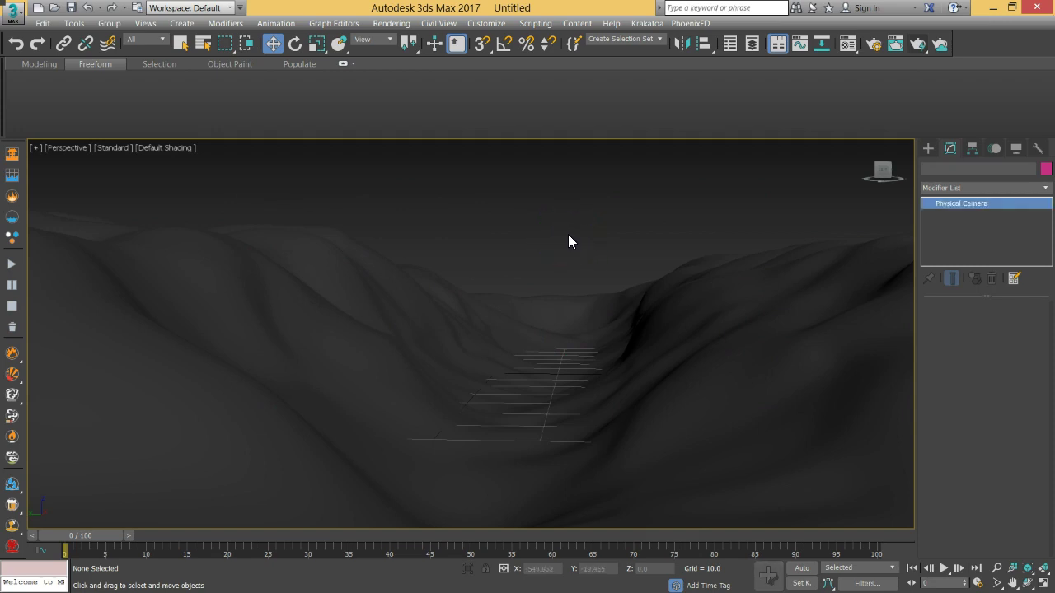
left_click(254, 198)
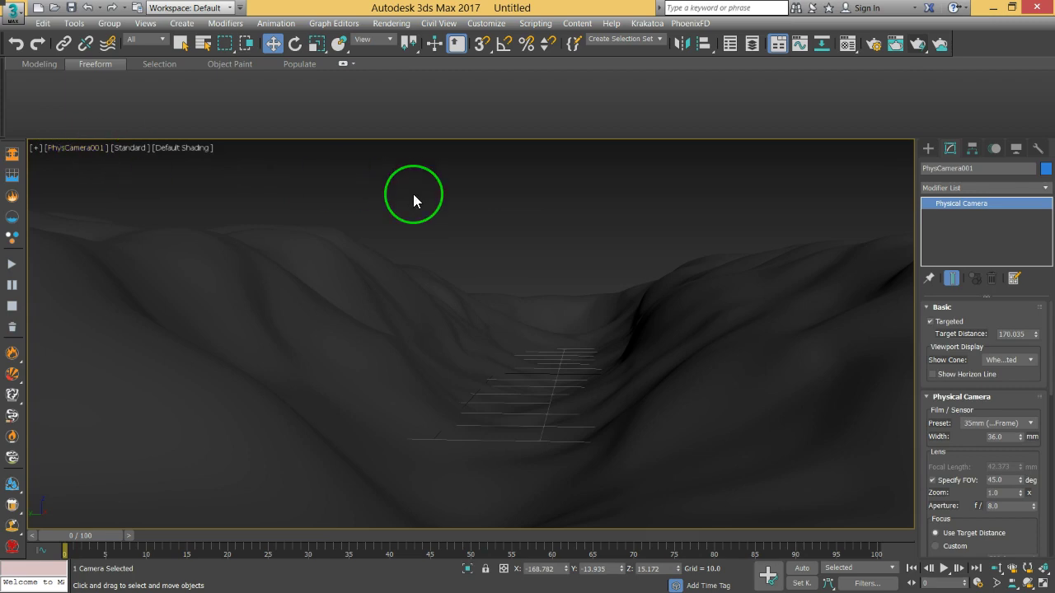
Check the camera's placement in perspective, dolly it back to a target distance of about 207 and show safe frames in its view.
key("p")
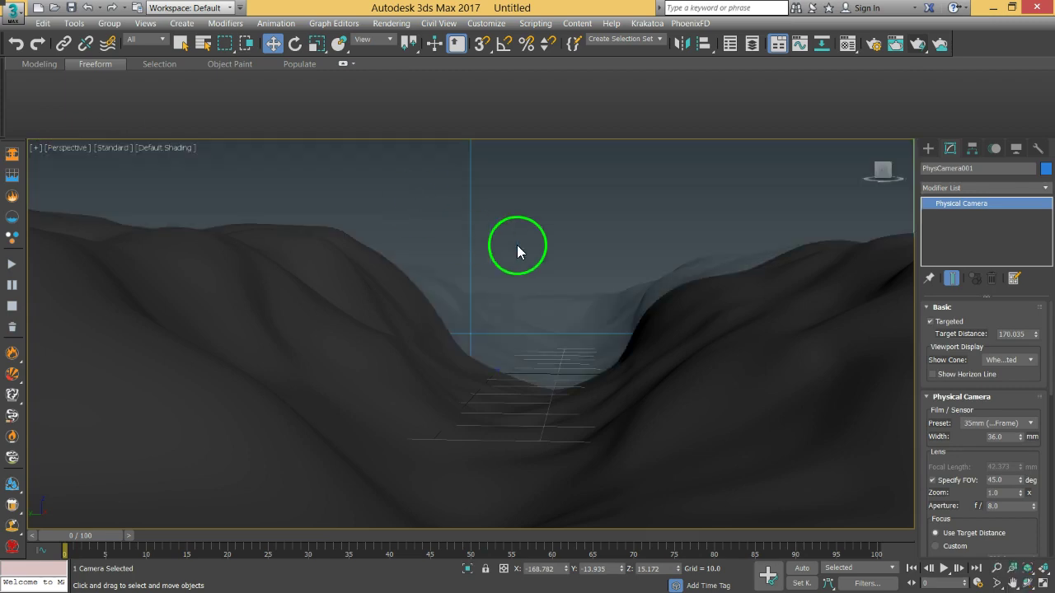
scroll(517, 245, "down", 5)
middle_click_drag(500, 246, 230, 476, "alt")
middle_click_drag(290, 361, 420, 349, "alt")
key("c")
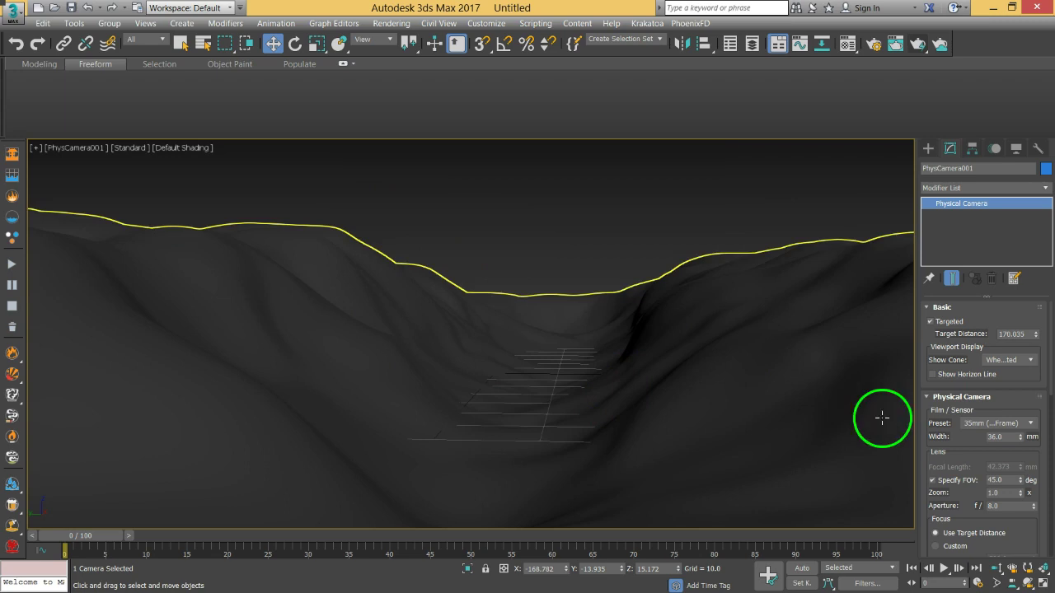
left_click(996, 568)
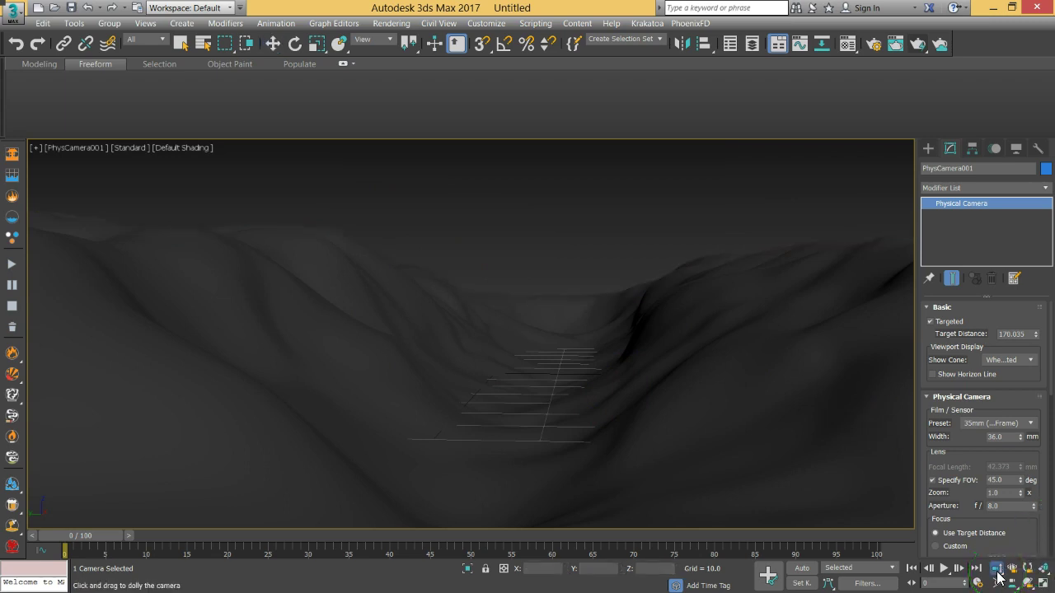
mouse_move(547, 424)
left_mouse_down()
mouse_move(546, 409)
mouse_move(541, 437)
left_mouse_up()
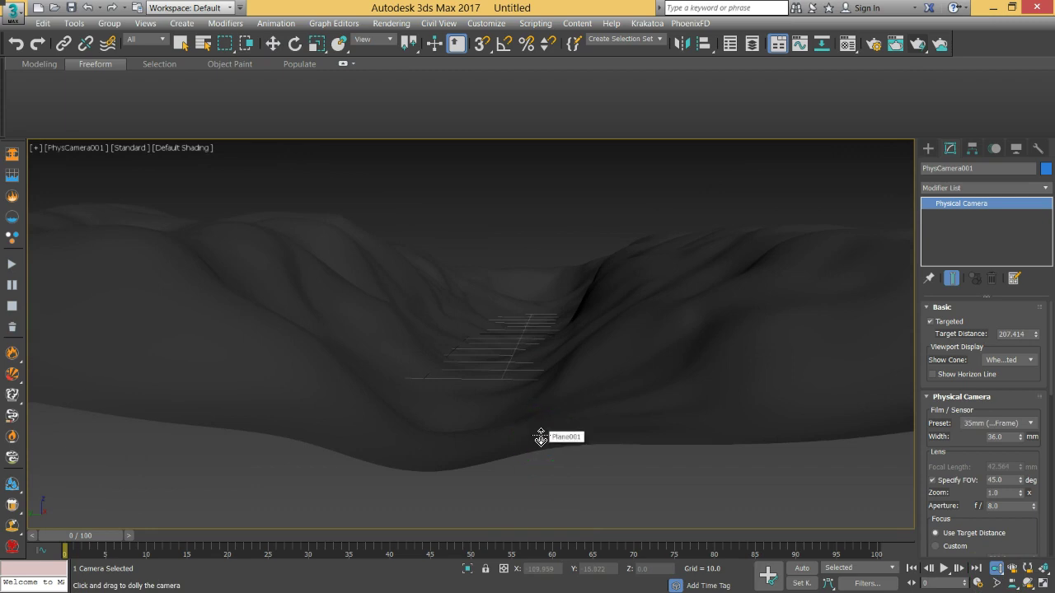
key("shift+f")
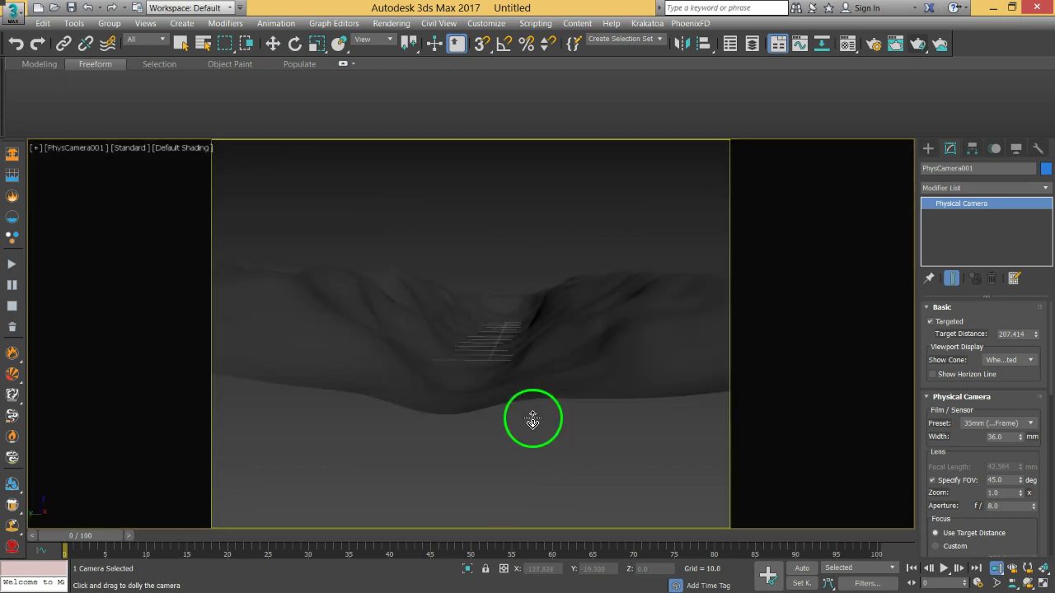
Set the render output size to 960 by 540.
left_click(873, 47)
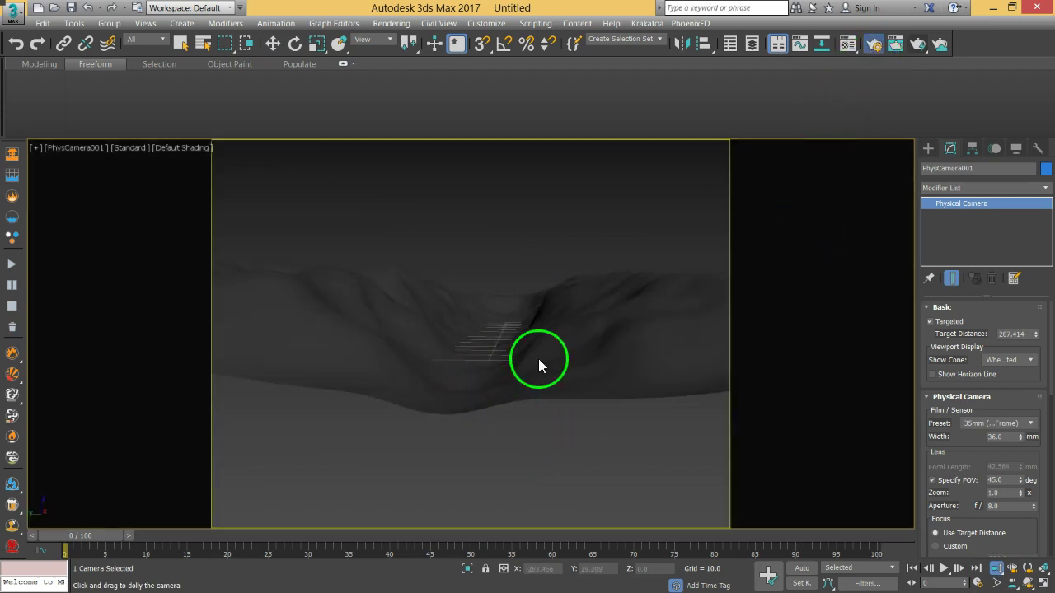
left_click(793, 318)
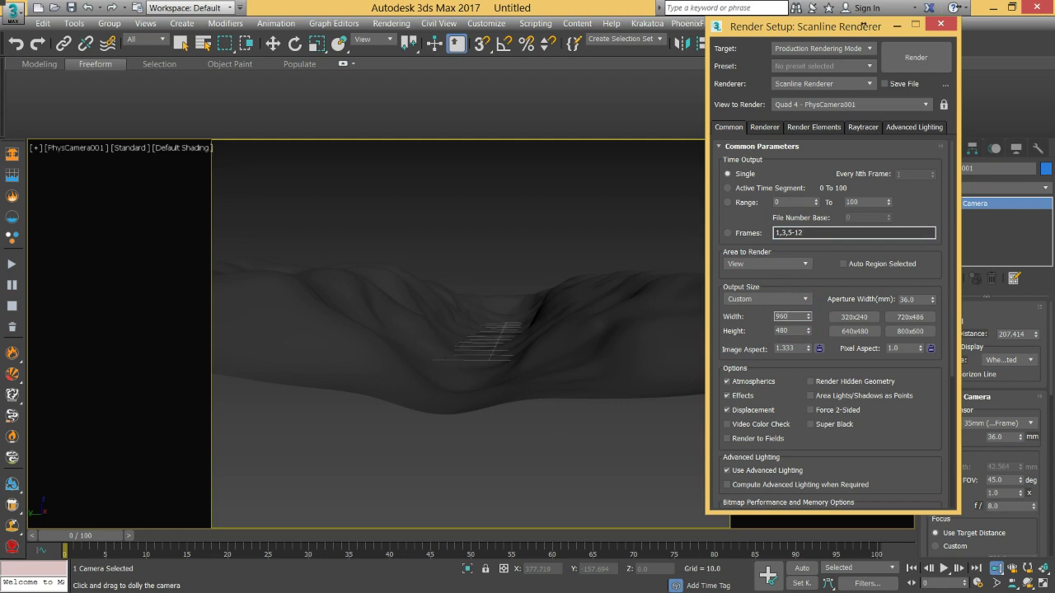
key("Tab")
type("540")
key("Return")
left_click(940, 25)
Pan and orbit the camera to a lower angle looking along the valley, keeping safe frames shown.
key("p")
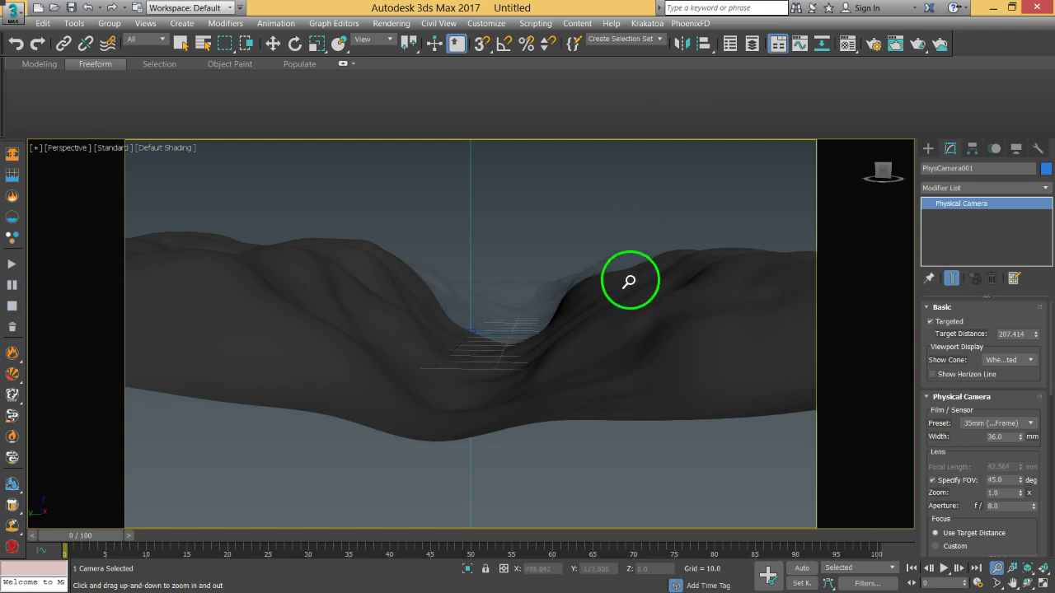
key("c")
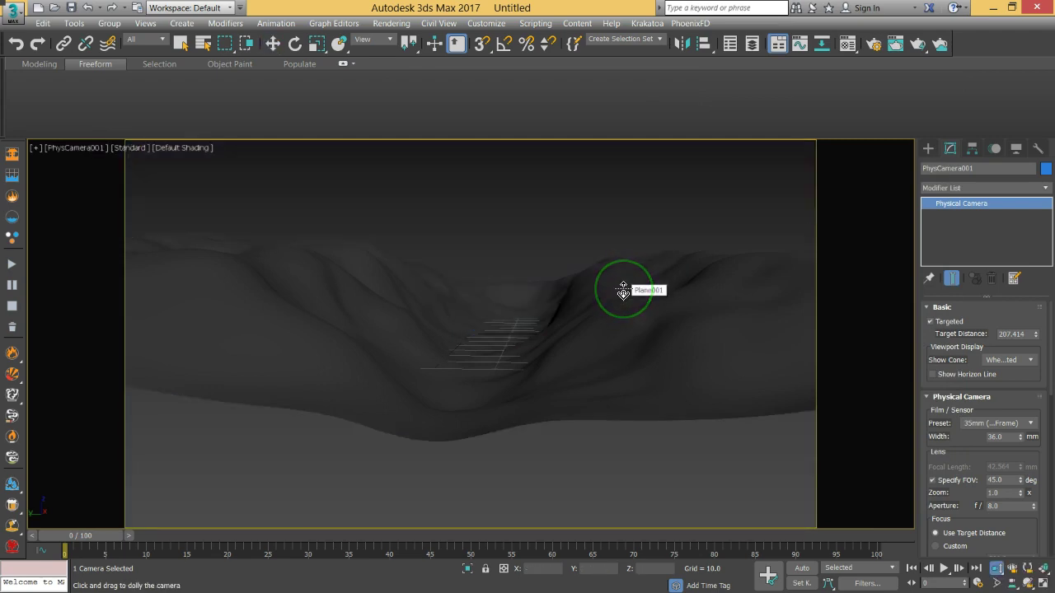
key("shift+f")
left_click_drag(541, 349, 569, 351)
left_click_drag(617, 426, 917, 521)
left_click(1029, 585)
left_click_drag(569, 414, 569, 377)
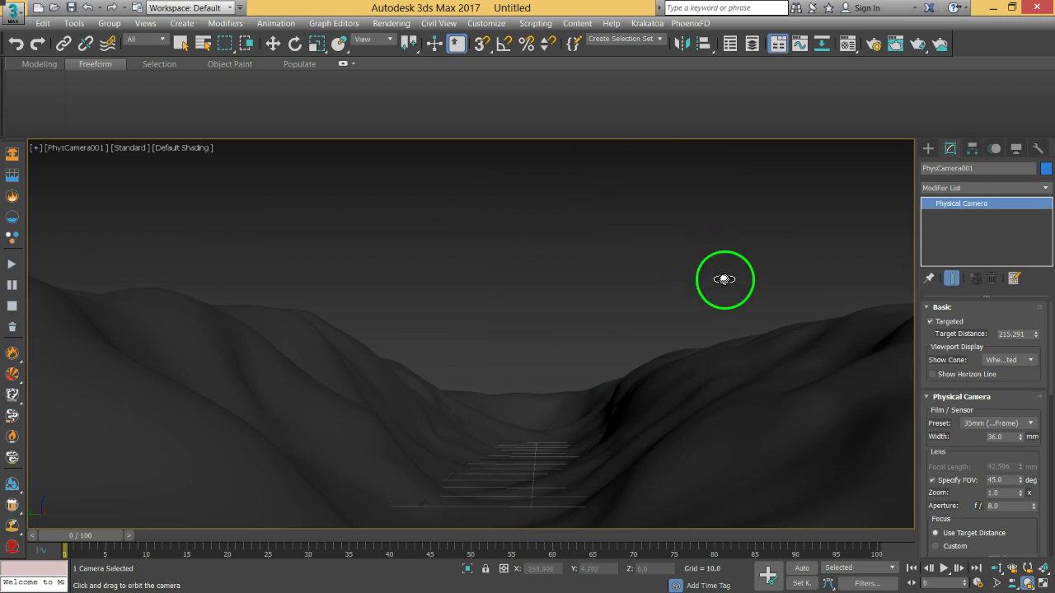
key("shift+f")
middle_click_drag(577, 381, 590, 343)
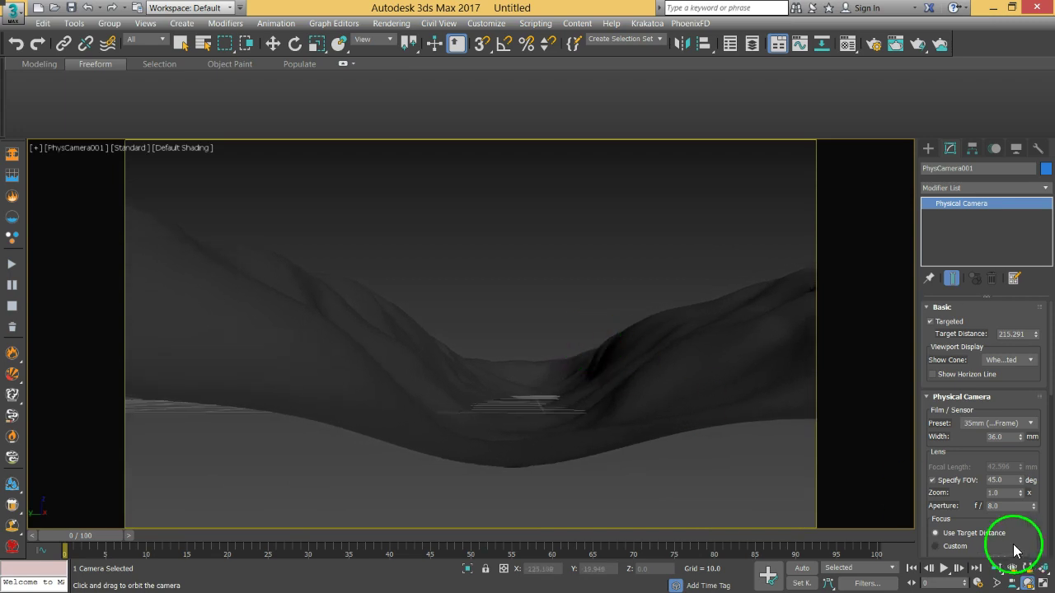
Dolly the camera into the valley to a target distance of about 185 and reframe the slopes.
left_click(997, 569)
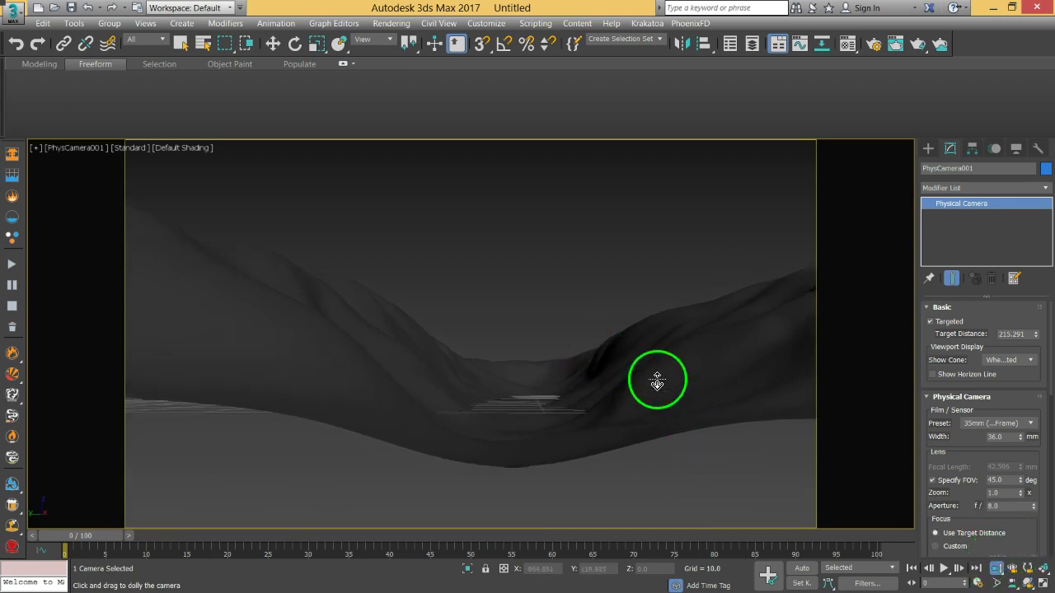
left_click_drag(657, 380, 612, 374)
middle_click_drag(612, 374, 614, 403)
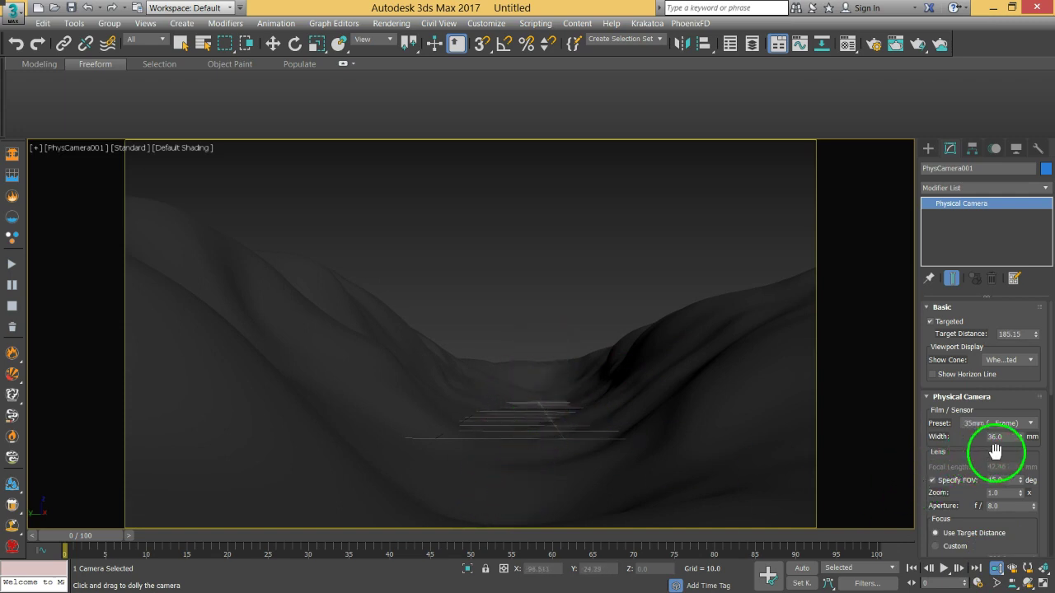
Widen the camera's field of view to 86 degrees and reposition the camera on the valley.
scroll(966, 449, "down", 3)
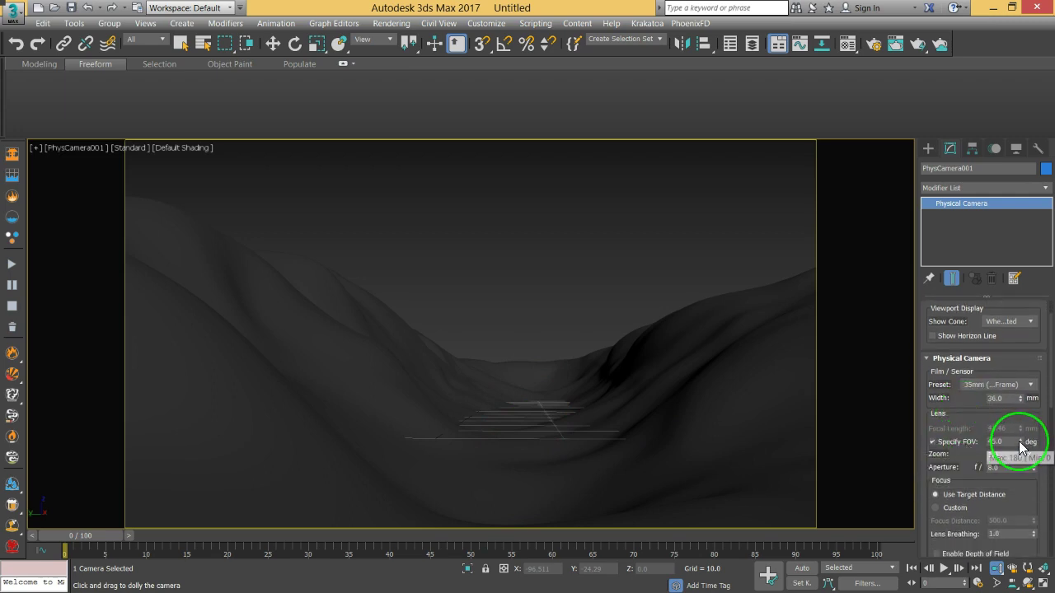
left_click_drag(1019, 441, 1019, 419)
left_click_drag(591, 406, 522, 393)
middle_click_drag(546, 409, 560, 415)
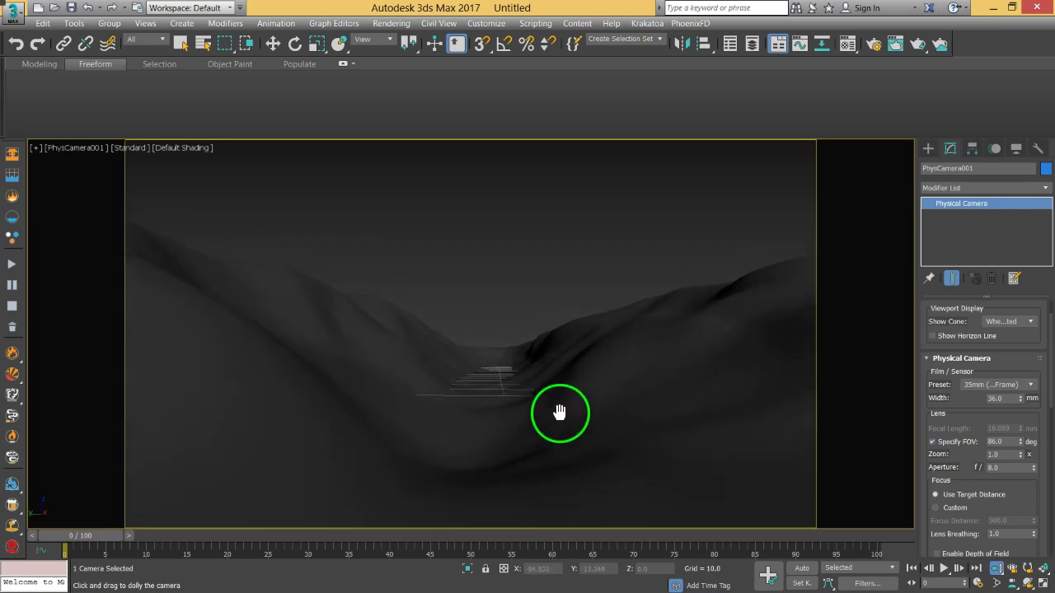
Orbit the camera to refine its framing of the valley and deselect it.
left_click(1027, 583)
left_click_drag(526, 361, 528, 299)
left_click(180, 43)
left_click(558, 281)
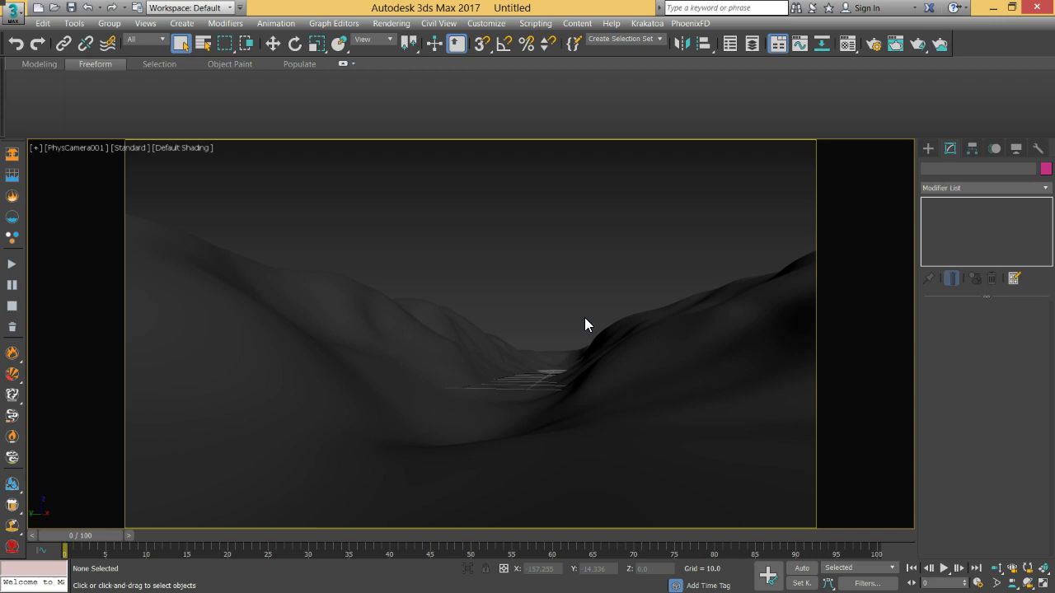
Set the scene's renderer to Quicksilver Hardware Renderer.
left_click(869, 47)
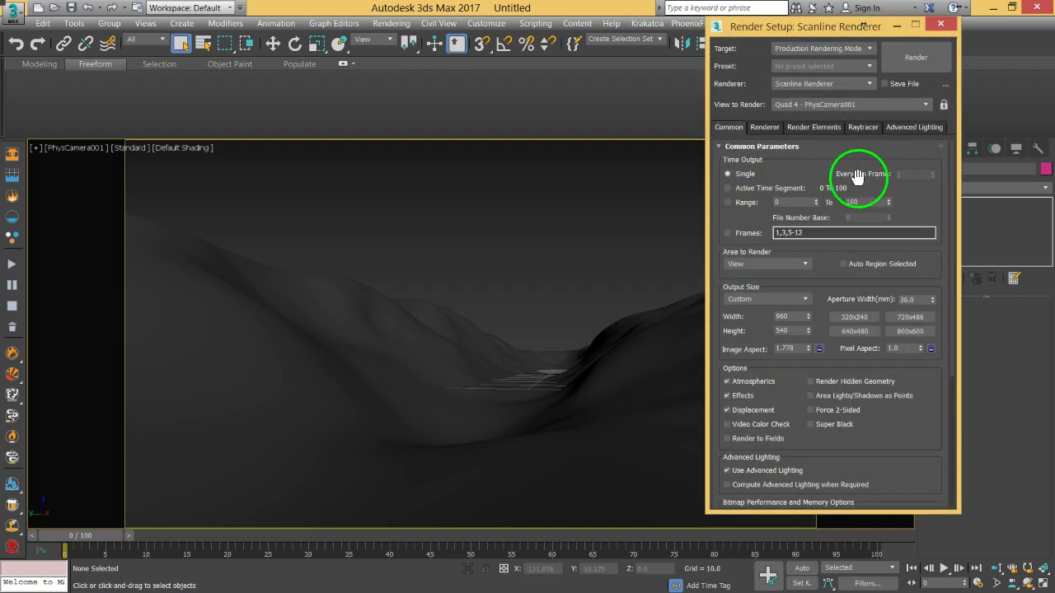
left_click(827, 85)
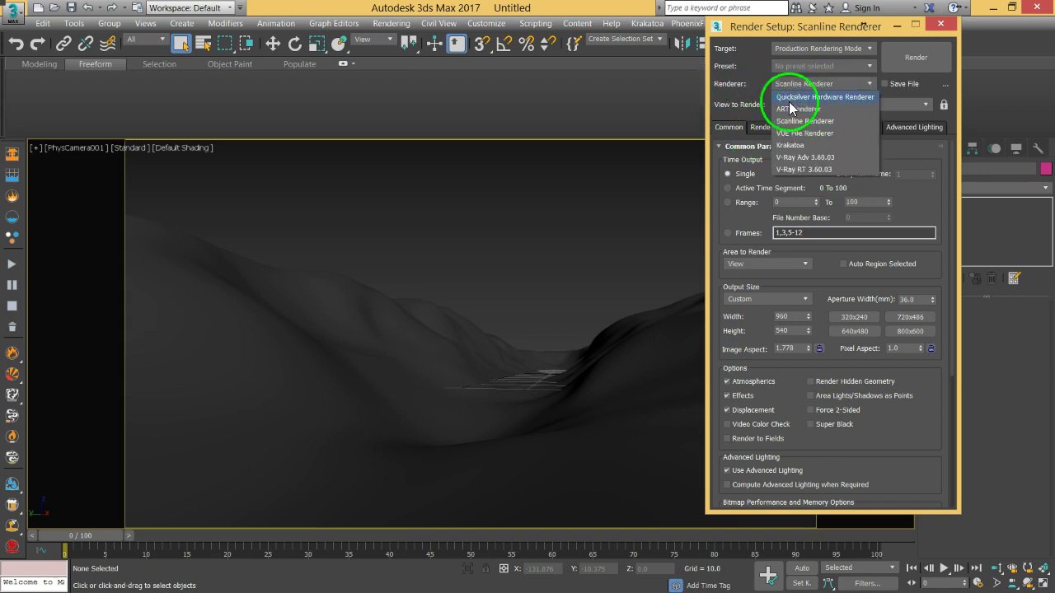
left_click(862, 99)
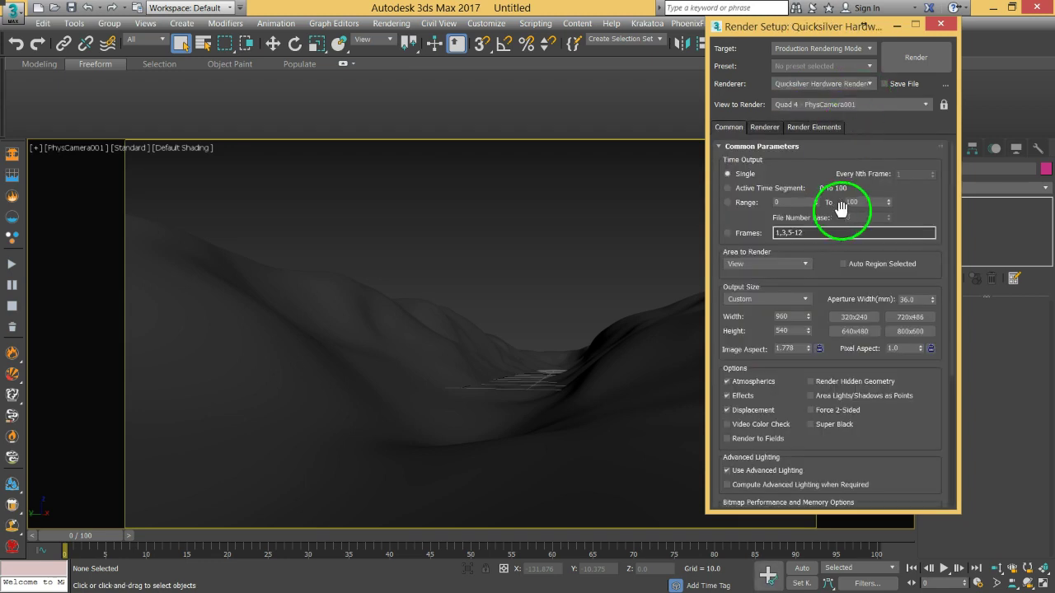
Collapse the Quicksilver settings groups and examine the rendering duration parameters.
left_click(765, 127)
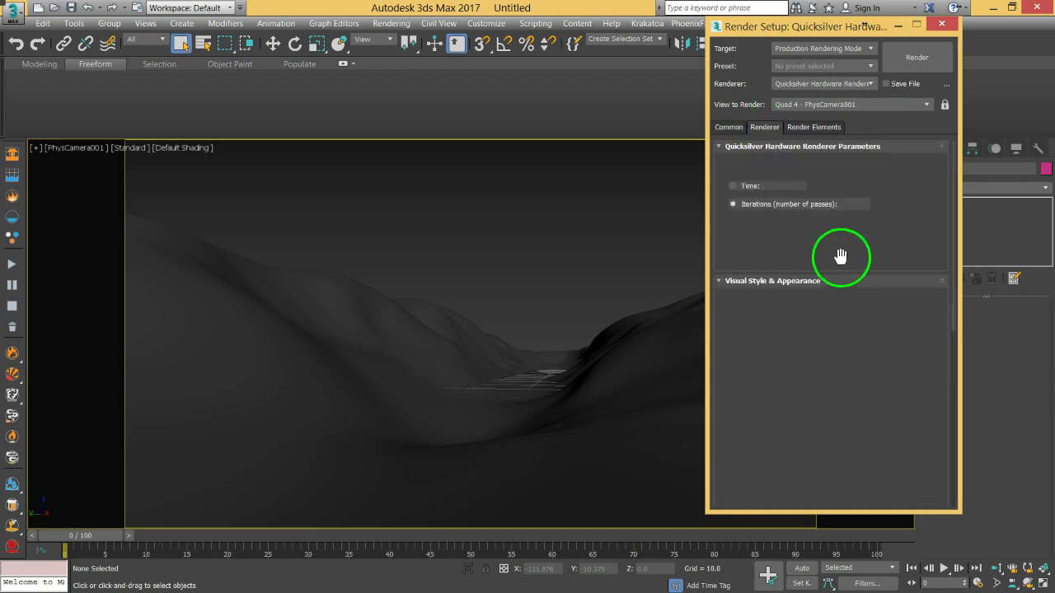
left_click(735, 146)
left_click(739, 161)
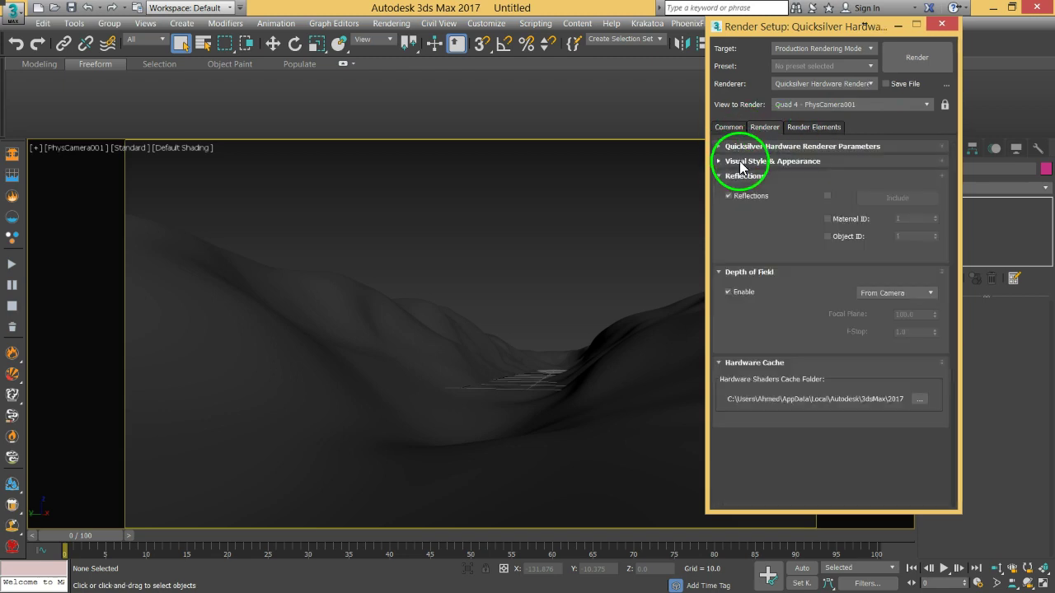
left_click(739, 177)
left_click(738, 190)
left_click(737, 190)
left_click(737, 191)
left_click(743, 161)
left_click(743, 161)
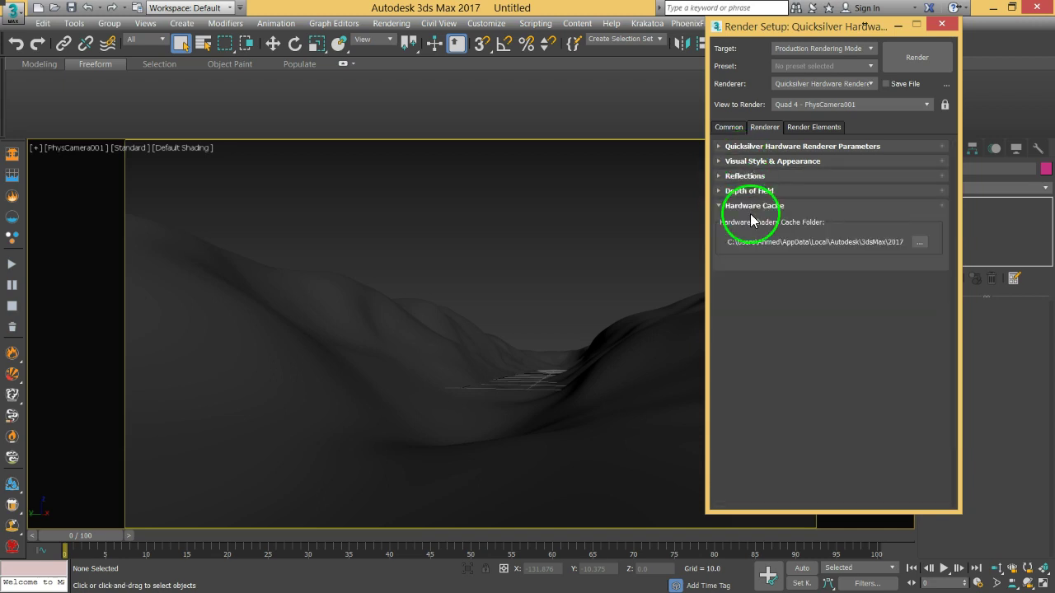
left_click(760, 207)
left_click(745, 146)
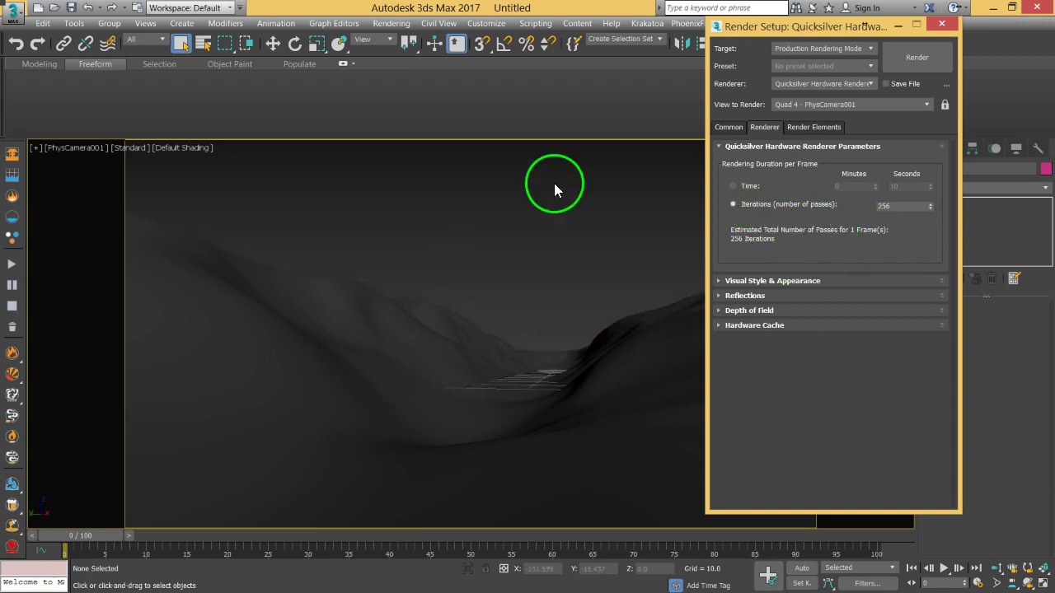
Examine the visual style settings and the available rendering levels, including Clay, and close Render Setup.
left_click(750, 147)
left_click(752, 162)
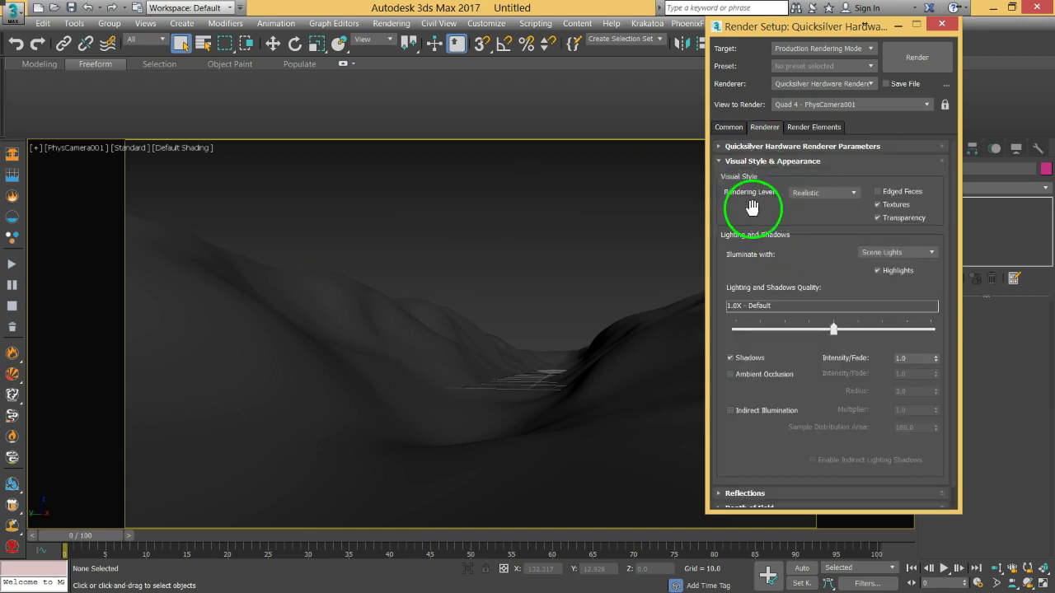
left_click(831, 193)
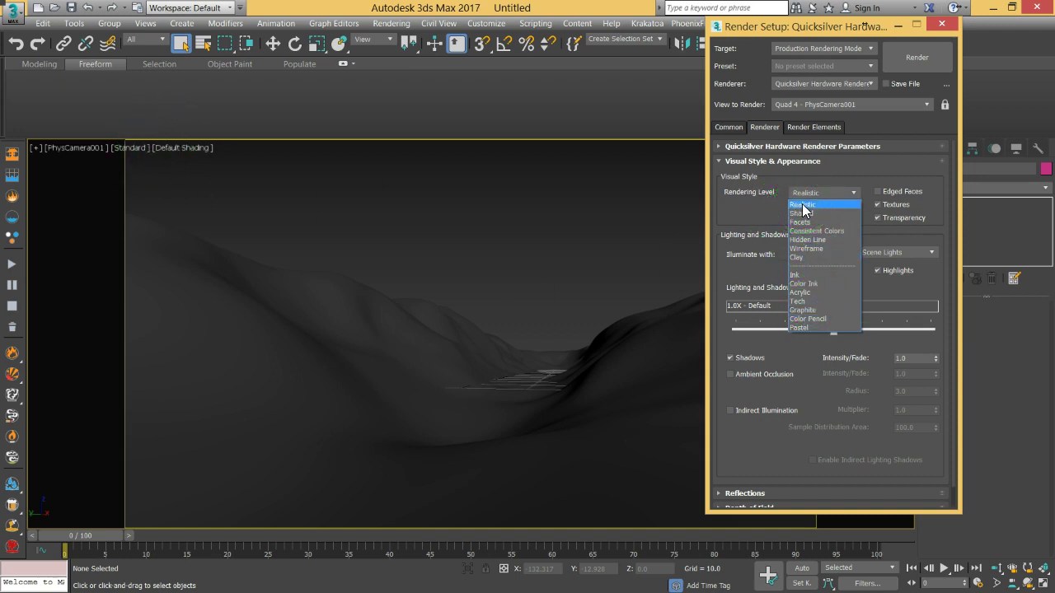
left_click(800, 259)
left_click(747, 222)
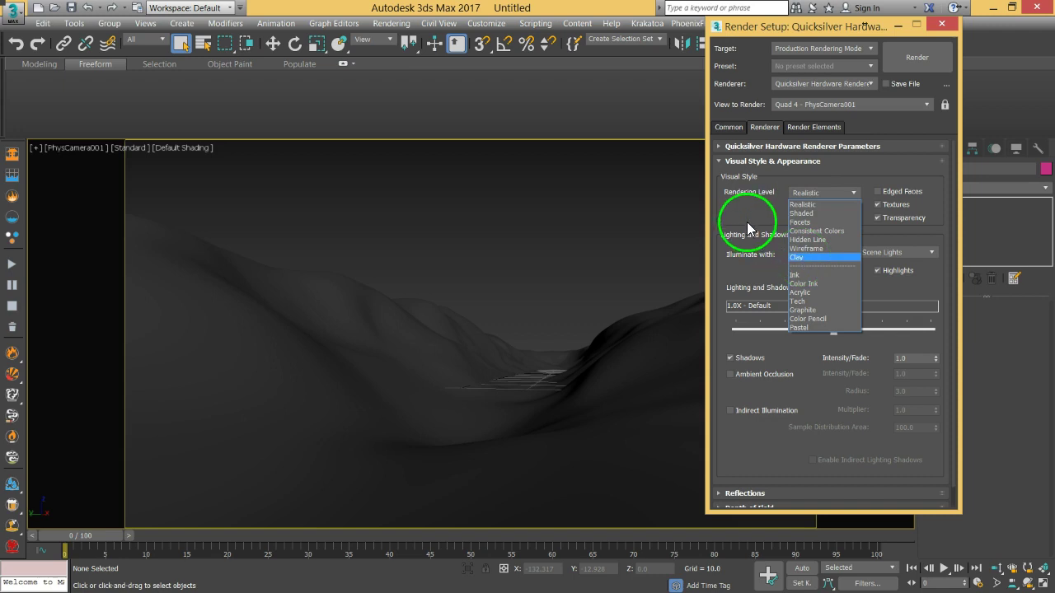
left_click(943, 27)
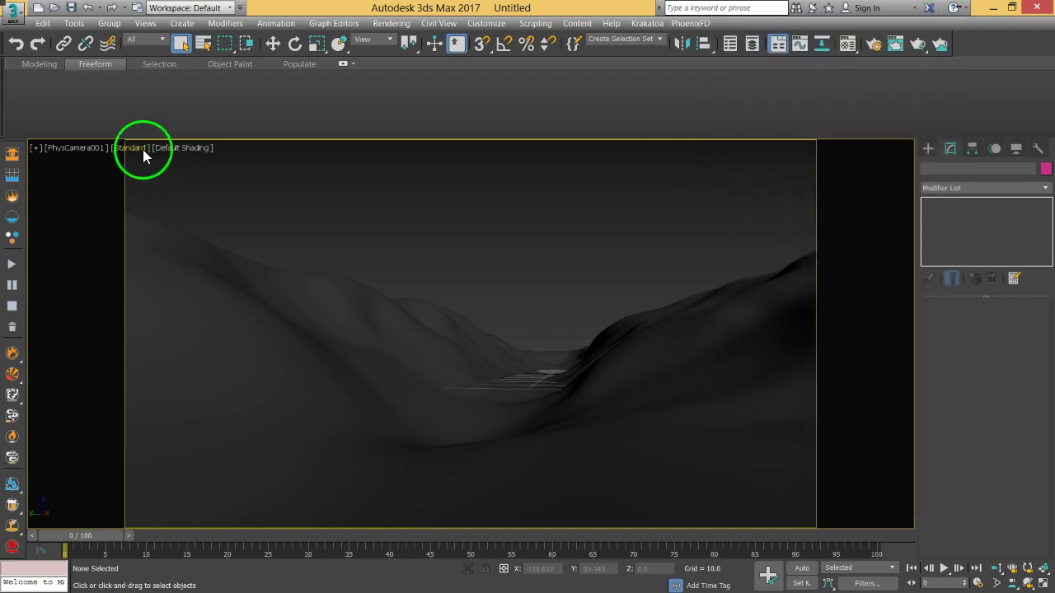
Preview the camera view in Clay shading with Edged Faces, and restore Default Shading with the edges kept on.
left_click(123, 152)
left_click(167, 152)
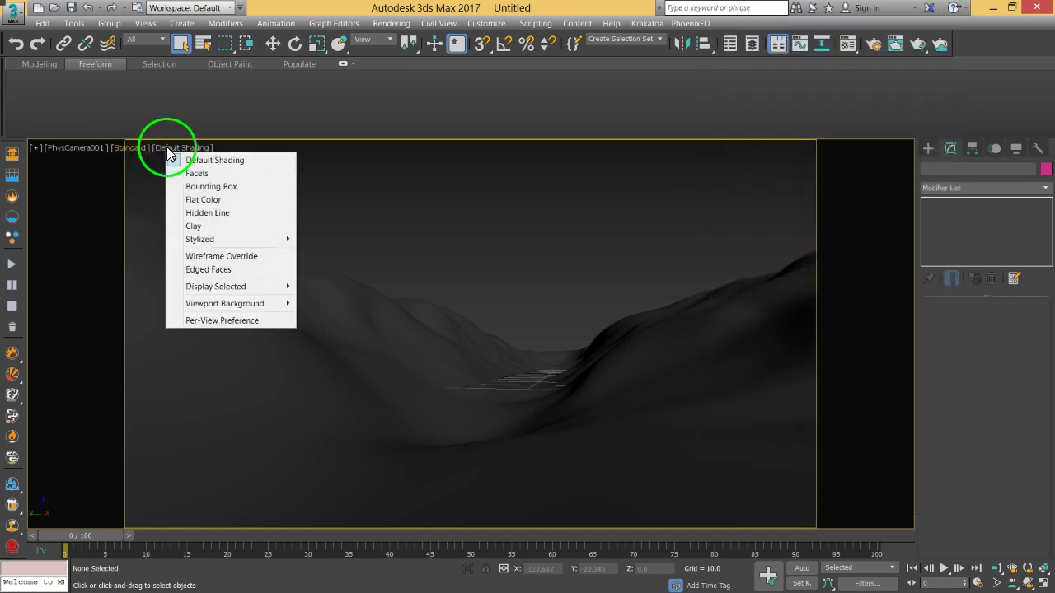
left_click(193, 226)
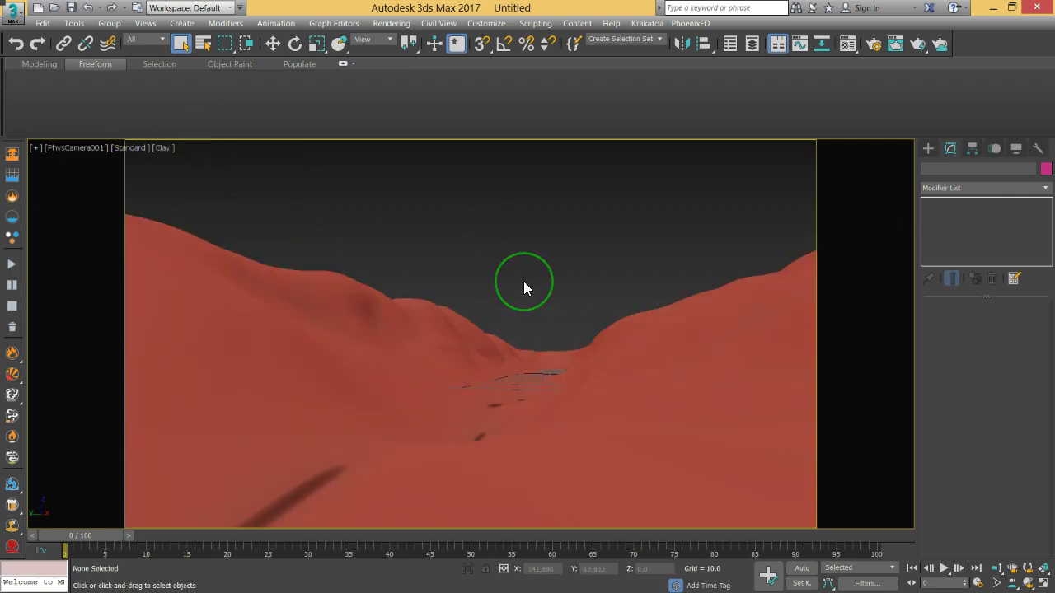
key("F4")
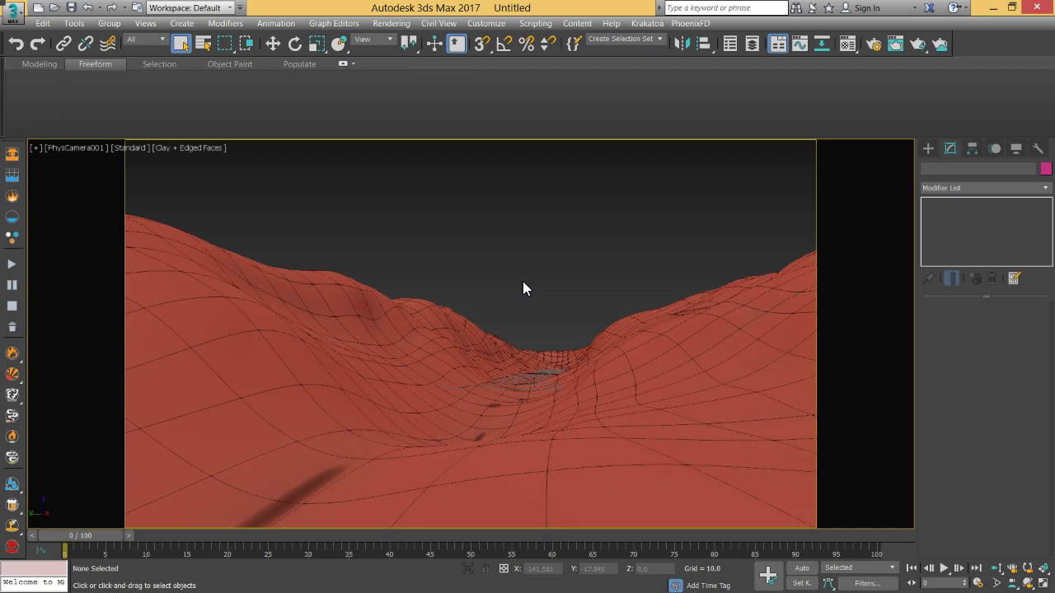
left_click(179, 150)
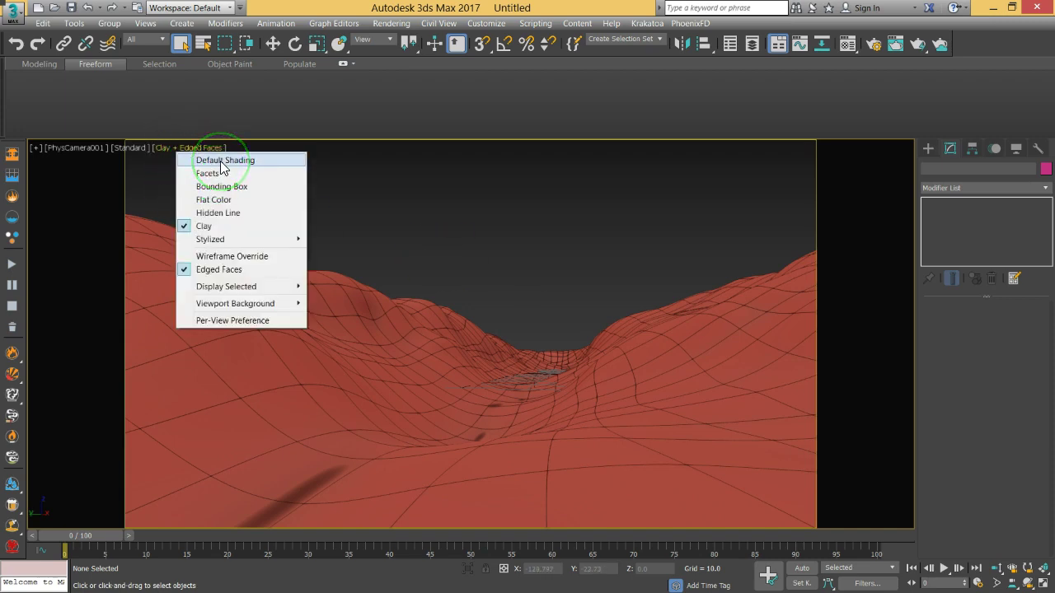
left_click(222, 163)
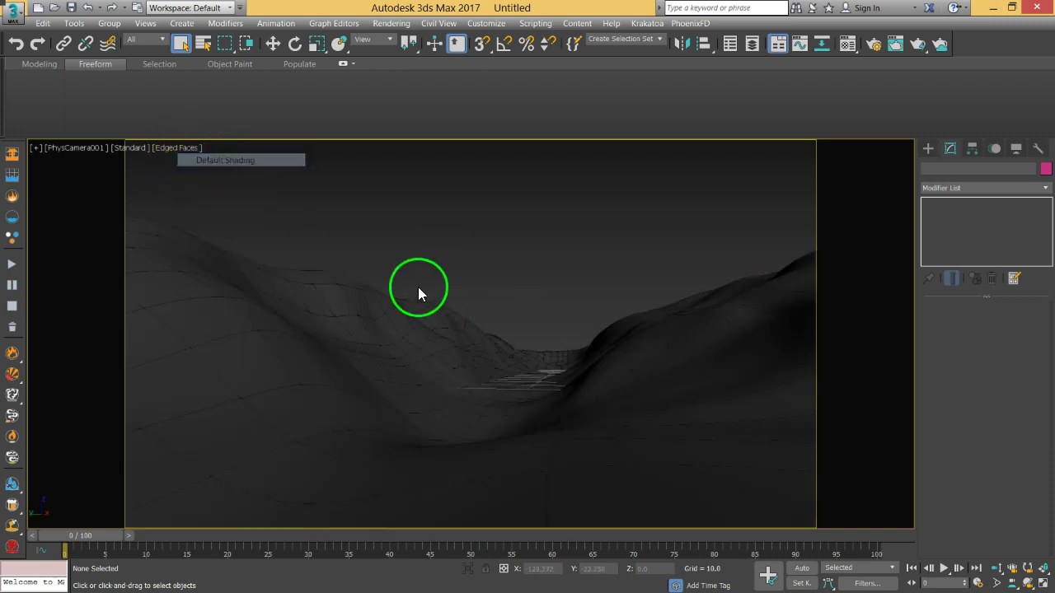
Set the Quicksilver rendering level to Clay and enable Edged Faces for the render.
left_click(871, 46)
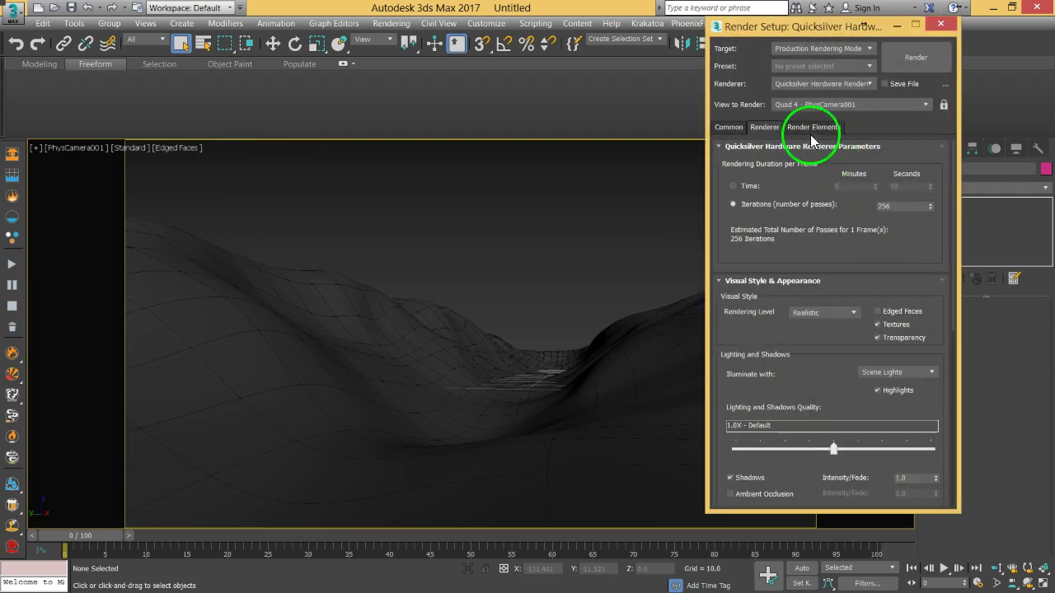
left_click(817, 312)
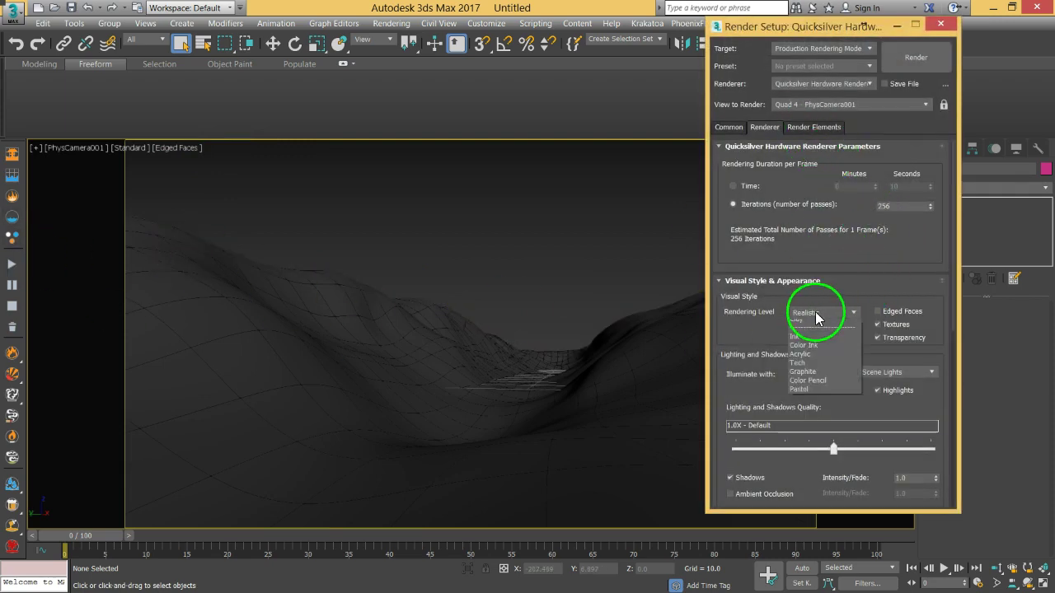
left_click(806, 377)
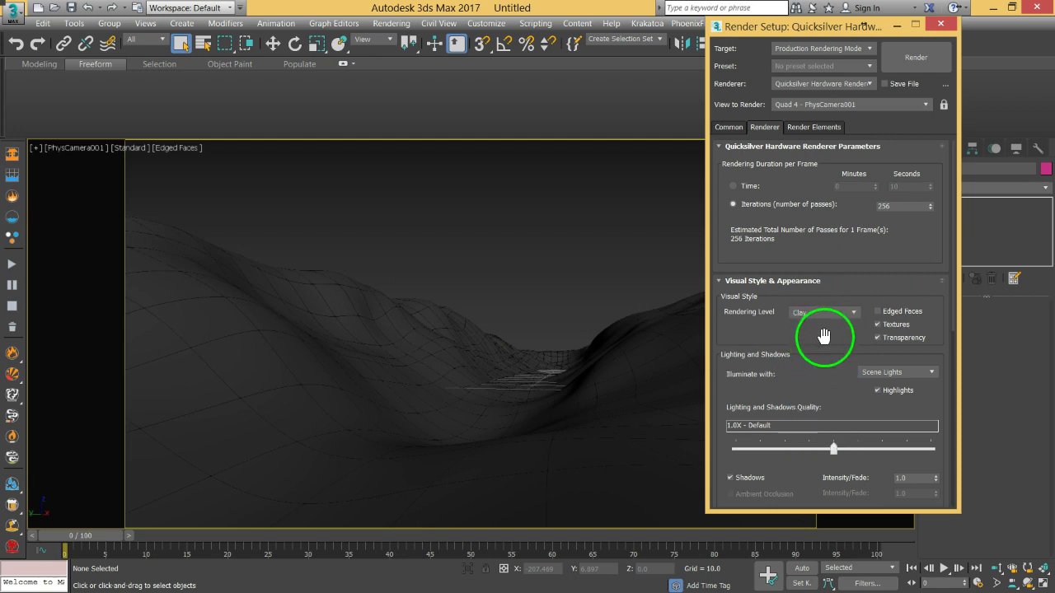
left_click_drag(825, 336, 817, 246)
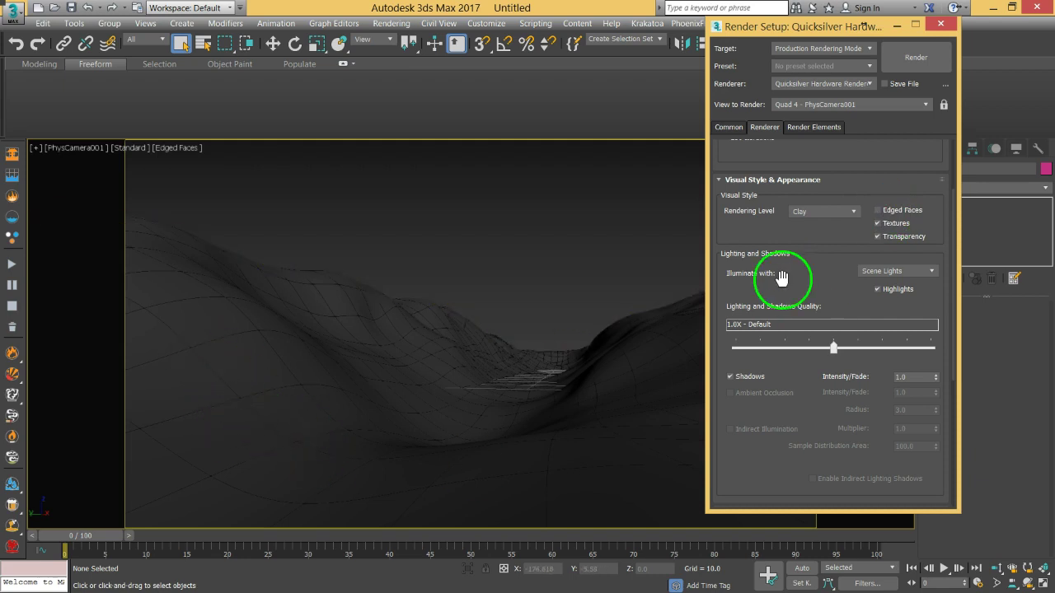
left_click(893, 211)
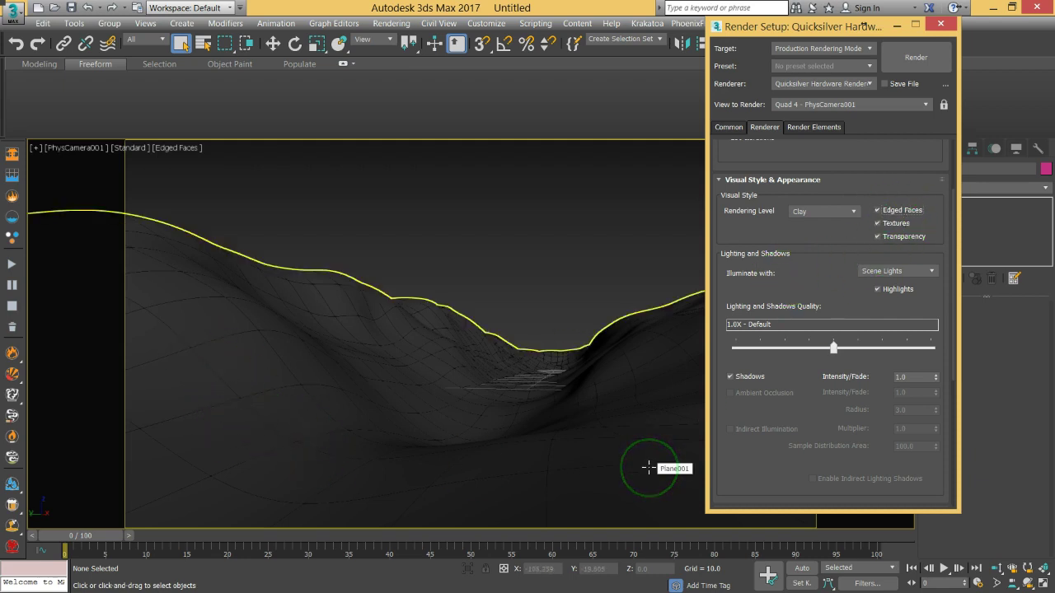
Raise the lighting and shadows quality to 16.0X - Very High Quality, keeping Scene Lights illumination and Highlights enabled.
left_click_drag(807, 277, 803, 191)
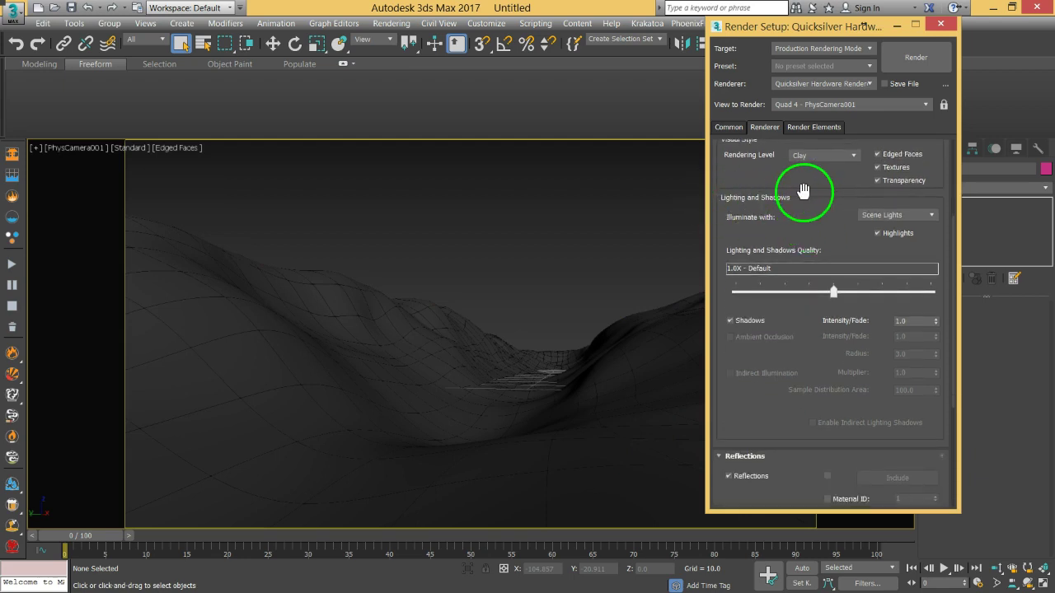
left_click(929, 217)
left_click(890, 228)
left_click_drag(834, 292, 928, 295)
left_click_drag(815, 391, 748, 272)
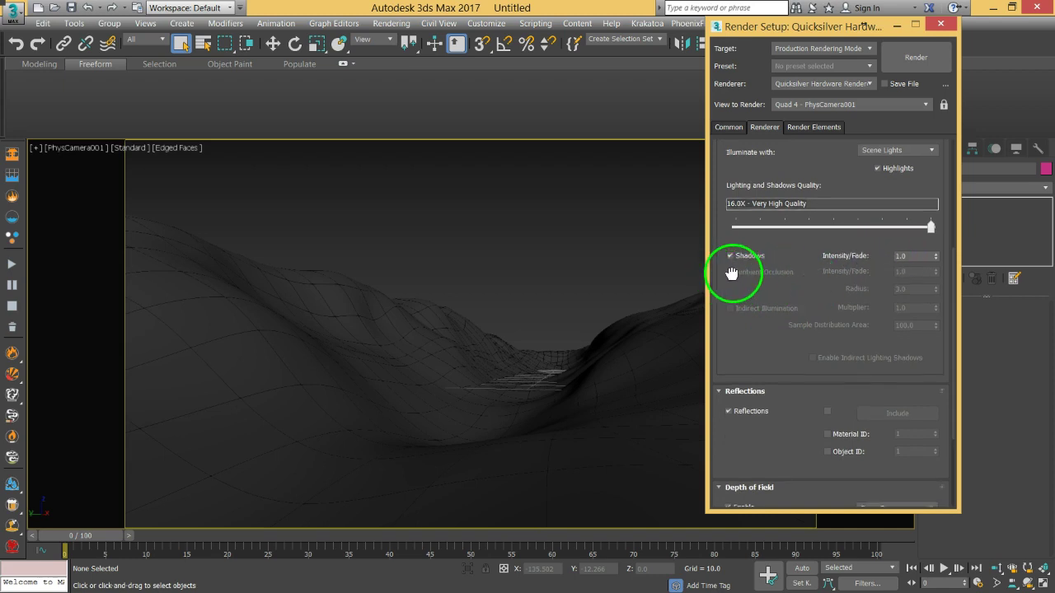
scroll(915, 193, "up", 1)
left_click(894, 201)
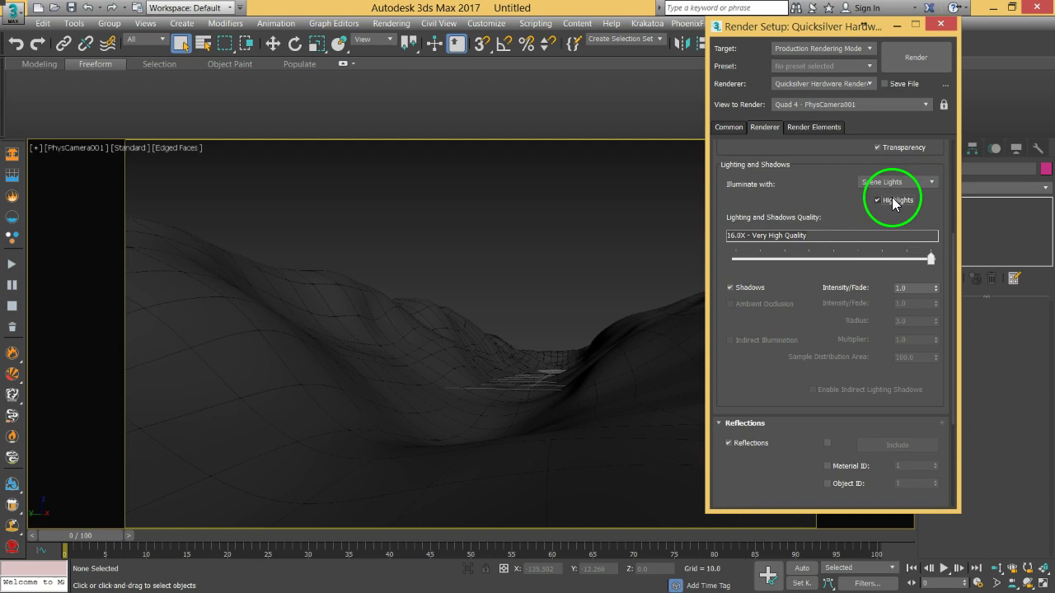
mouse_move(940, 259)
left_mouse_down()
mouse_move(839, 258)
mouse_move(957, 258)
left_mouse_up()
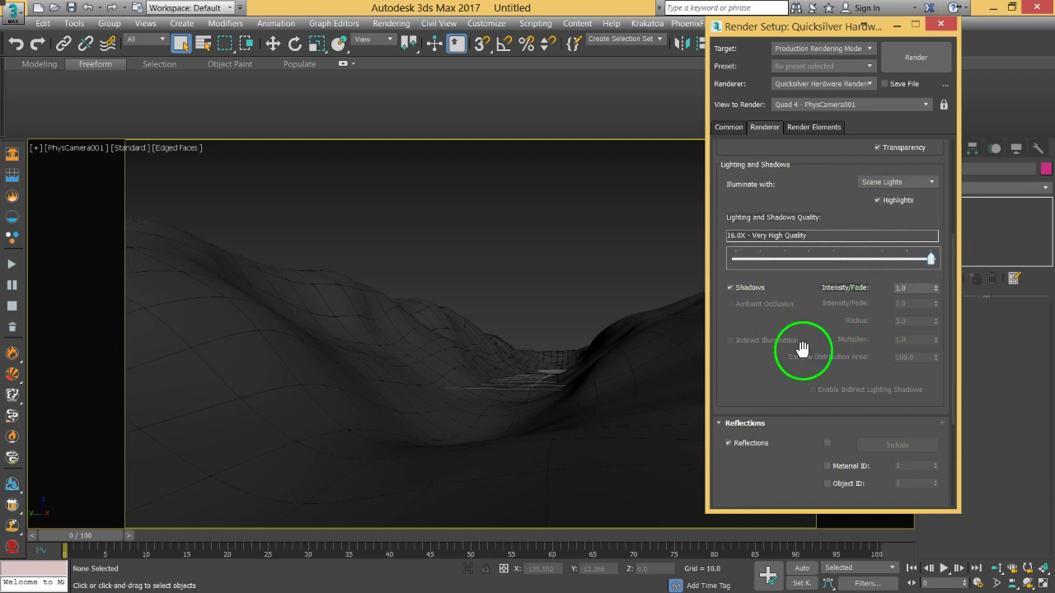
Change the Quicksilver rendering level to Realistic.
scroll(777, 365, "up", 3)
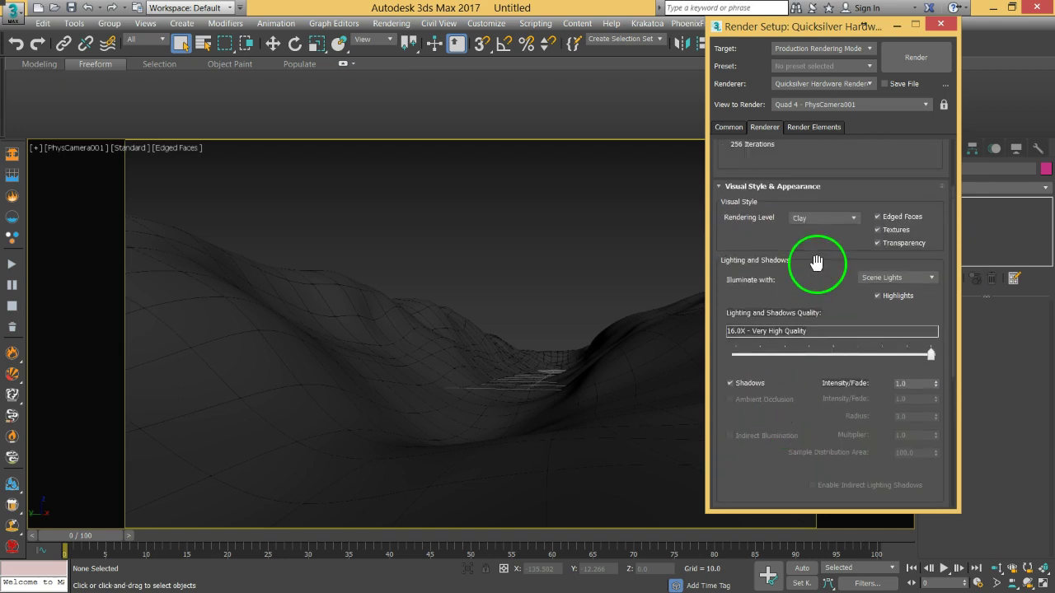
left_click(823, 218)
left_click(818, 228)
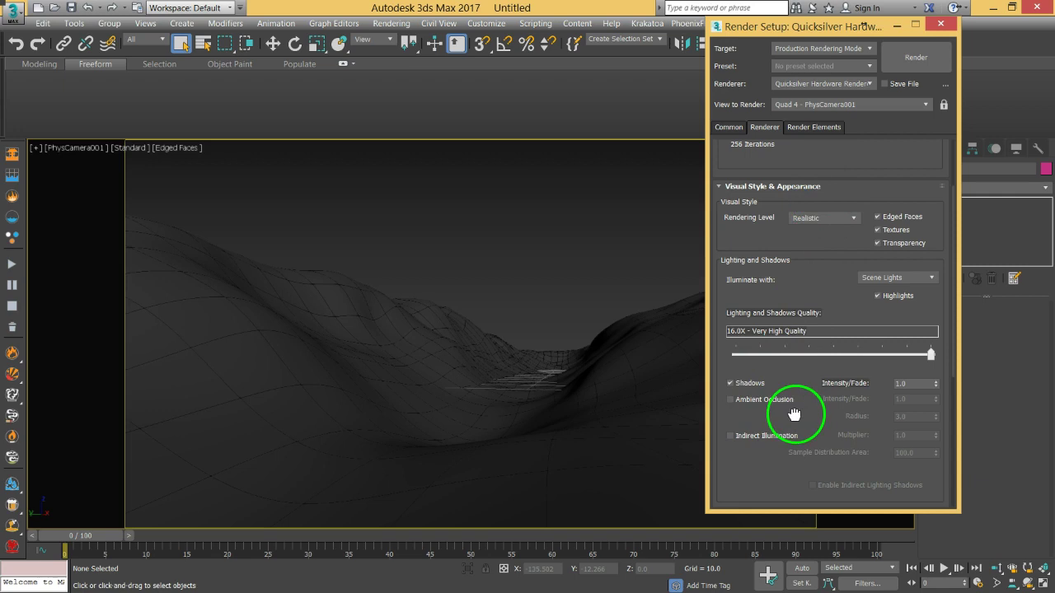
Enable Ambient Occlusion and Indirect Illumination with indirect lighting shadows, and look over the reflection and depth of field settings.
left_click_drag(794, 414, 766, 318)
left_click(736, 290)
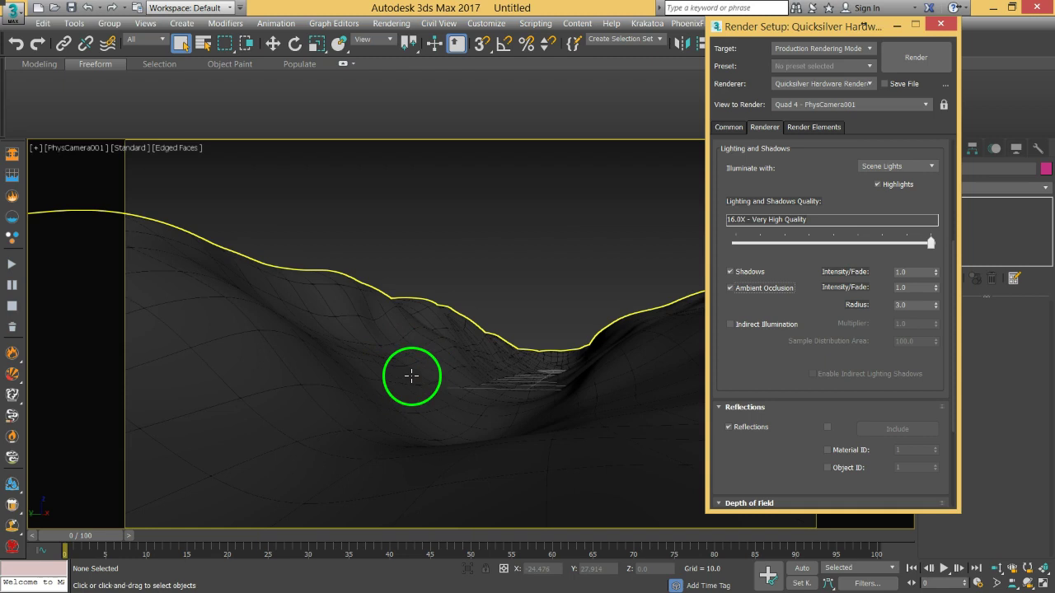
left_click(747, 325)
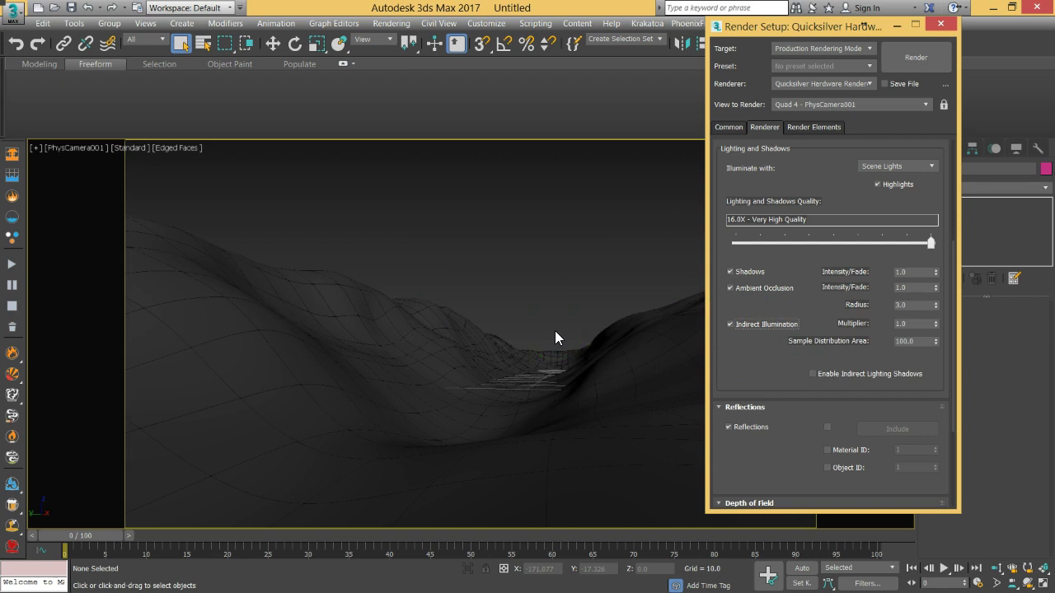
left_click(828, 375)
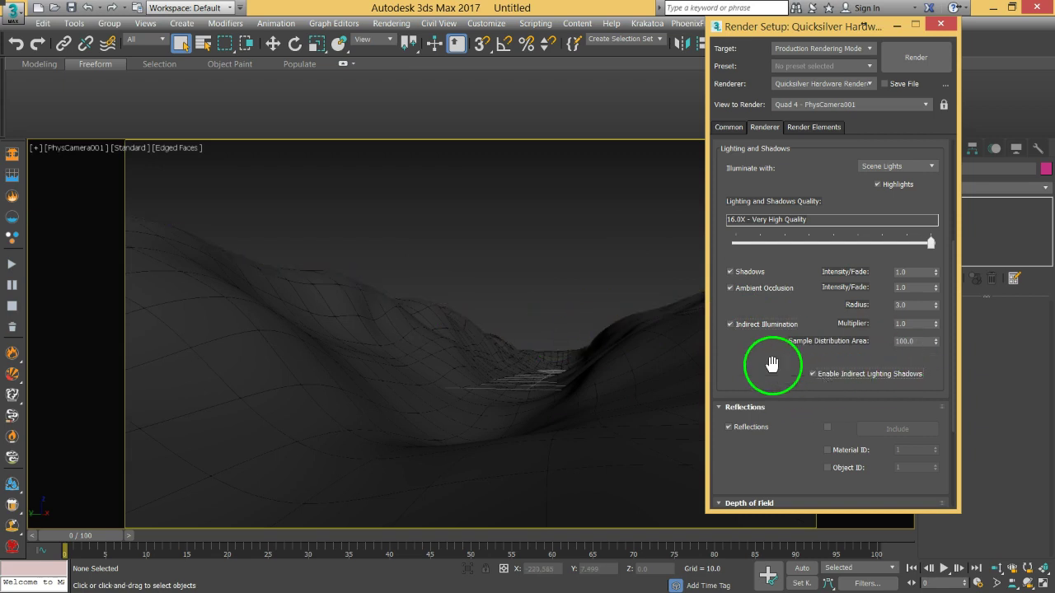
left_click_drag(770, 358, 772, 188)
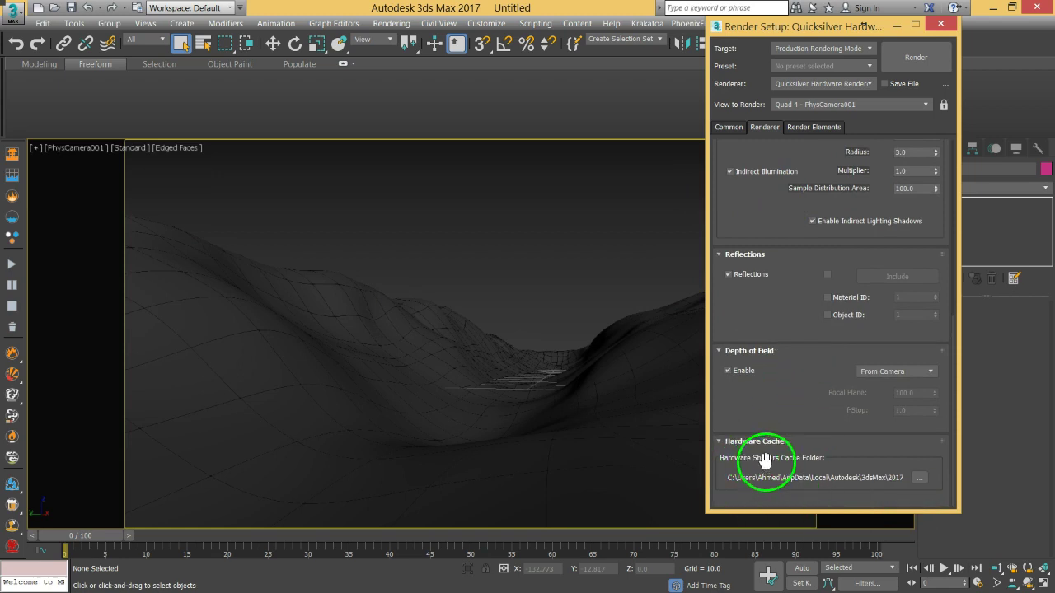
left_click_drag(787, 231, 800, 396)
Place a standard Skylight at the far end of the valley and raise it above the terrain into the sky.
left_click(931, 78)
left_click_drag(822, 35, 758, 326)
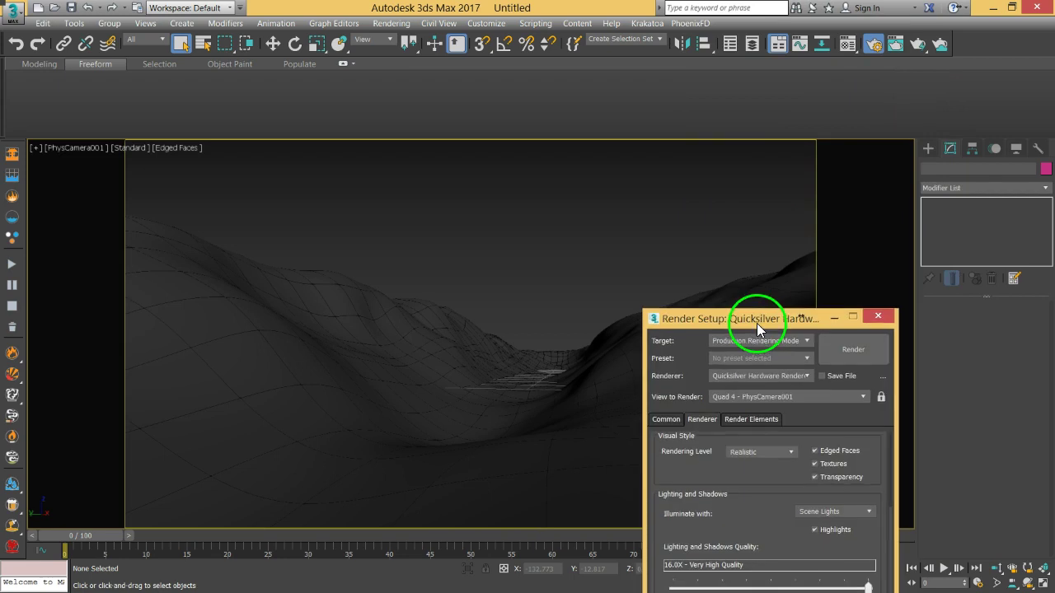
left_click(933, 148)
left_click(962, 167)
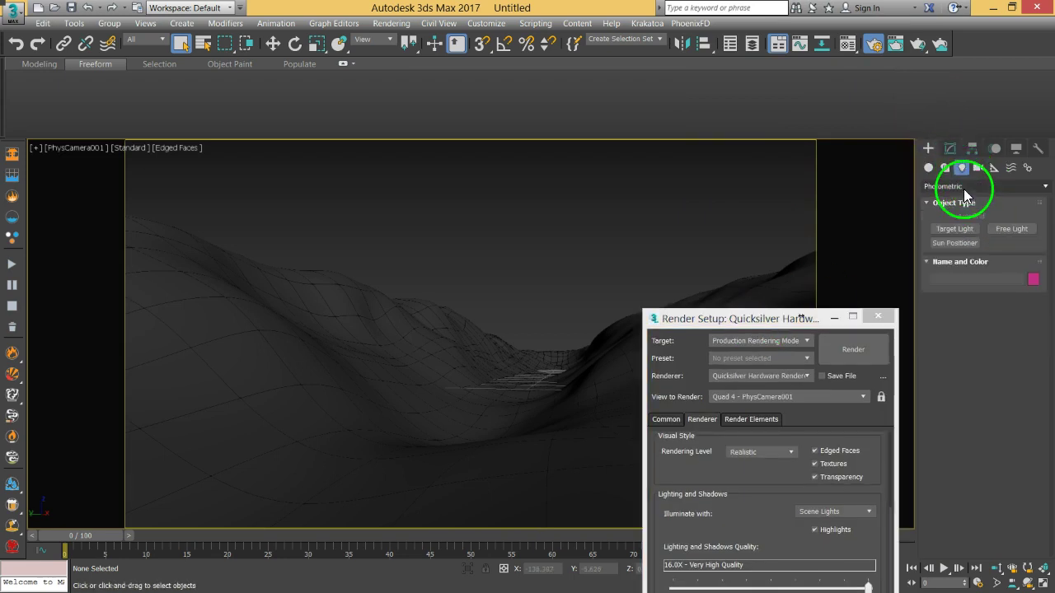
left_click(963, 186)
left_click(954, 214)
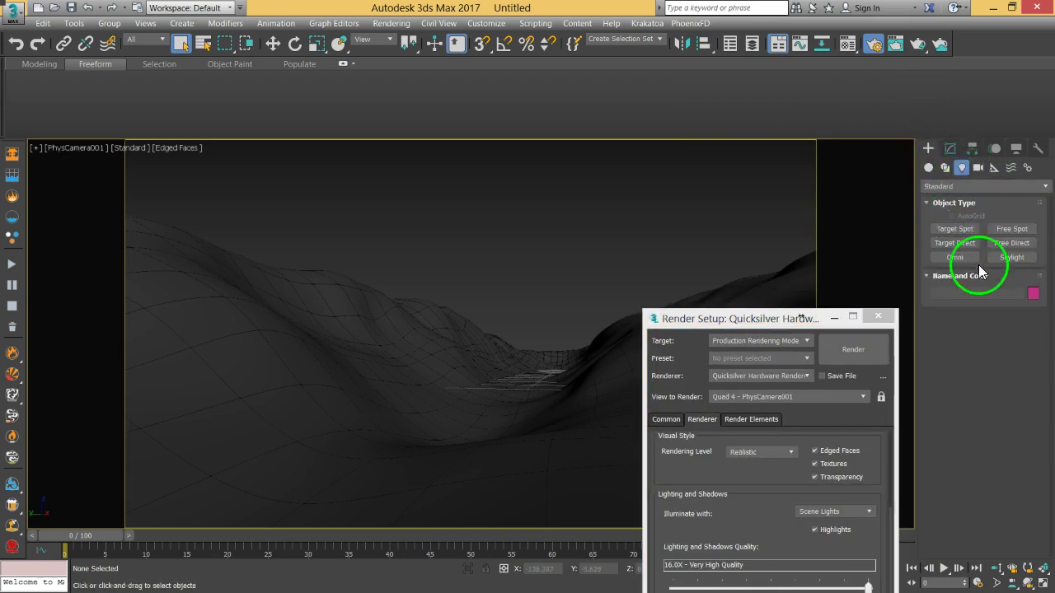
left_click(1006, 258)
left_click(536, 379)
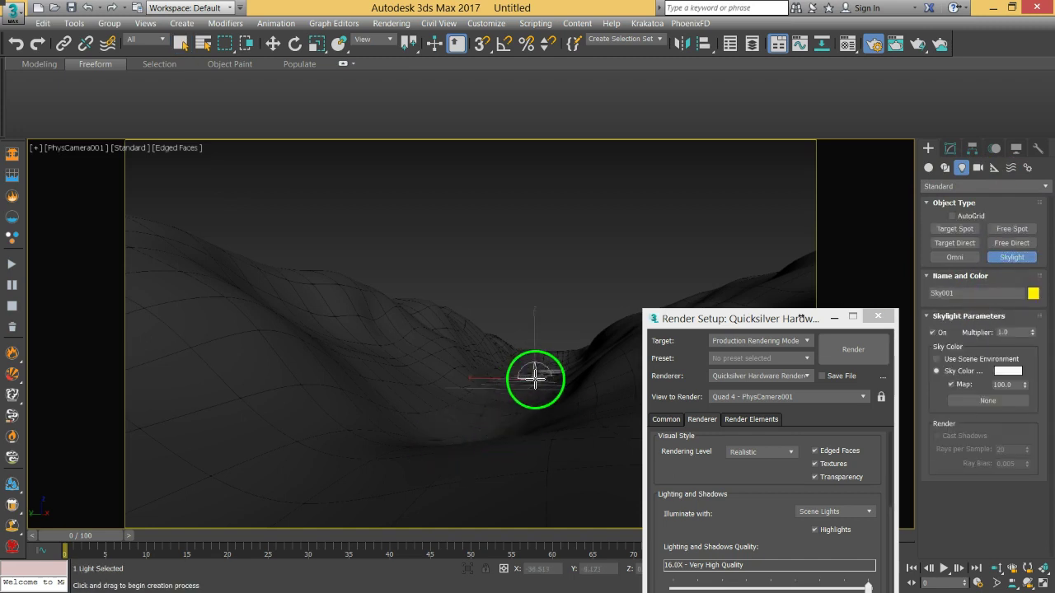
left_click(273, 43)
left_click_drag(534, 329, 535, 206)
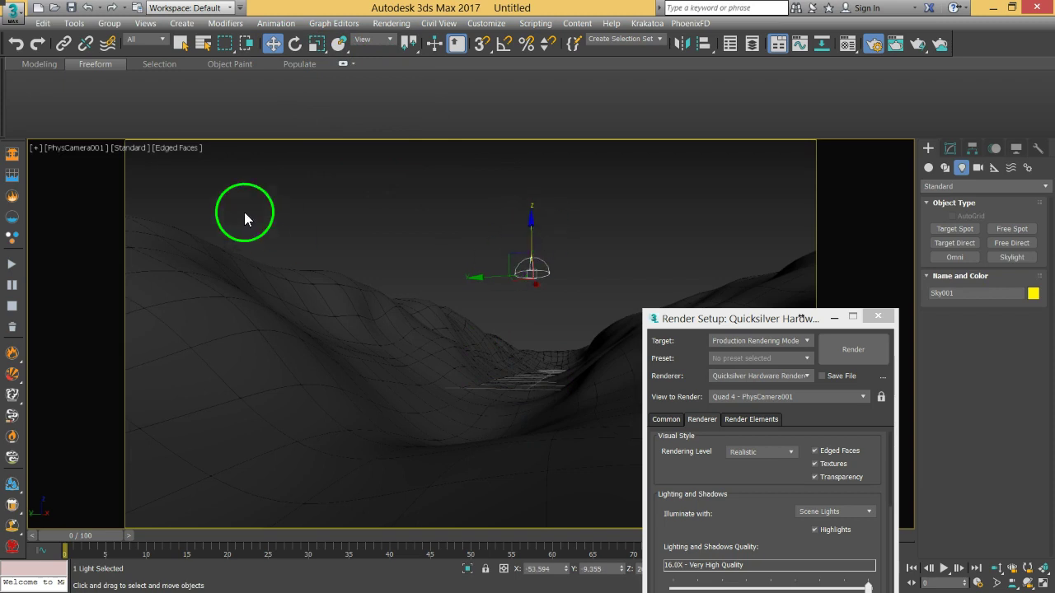
Illuminate the camera viewport with Scene Lights and display the skylight's parameters.
left_click(170, 148)
left_click(132, 148)
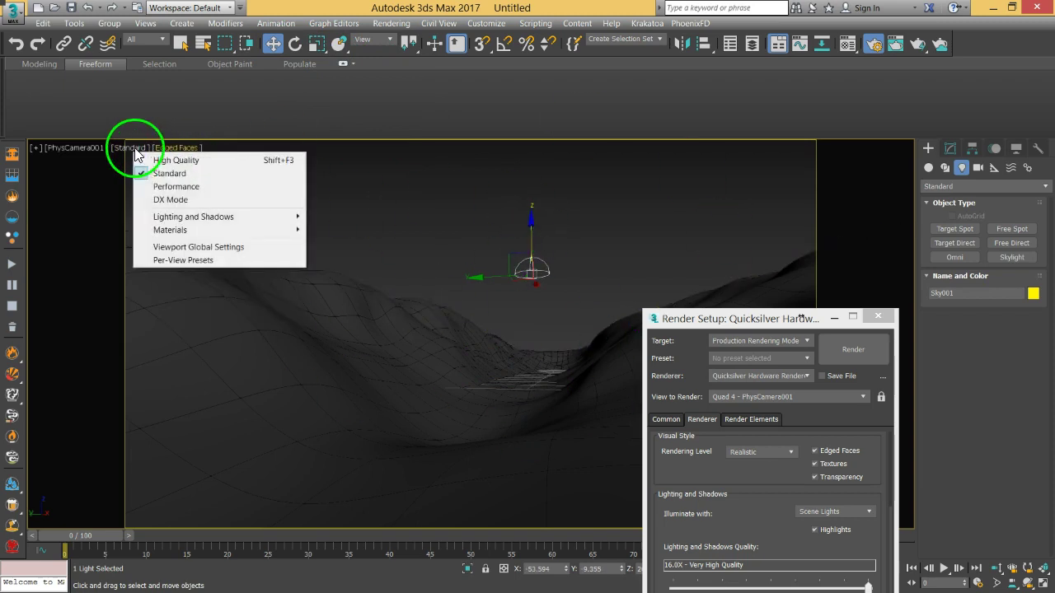
mouse_move(216, 218)
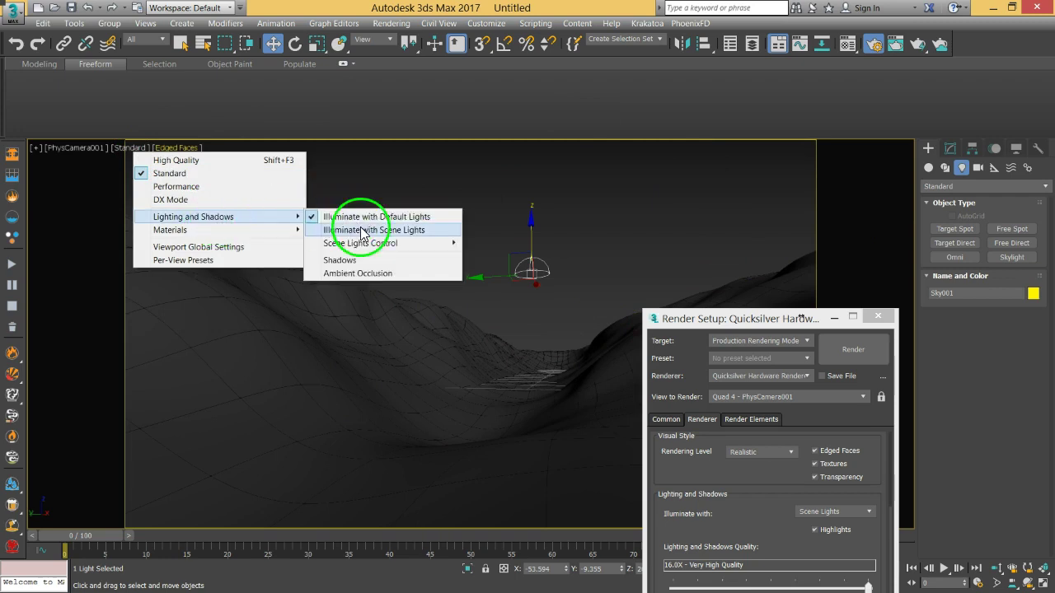
left_click(363, 229)
left_click(644, 237)
left_click(544, 273)
left_click(950, 148)
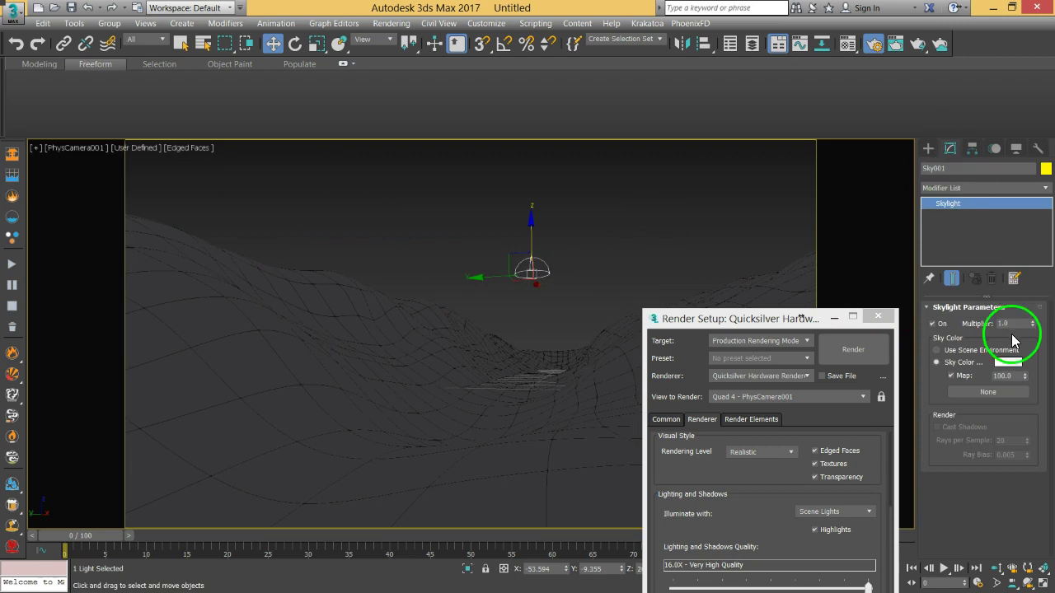
Render the camera view with the skylight, inspect the image, and close the render windows.
left_click_drag(784, 318, 690, 100)
left_click(751, 140)
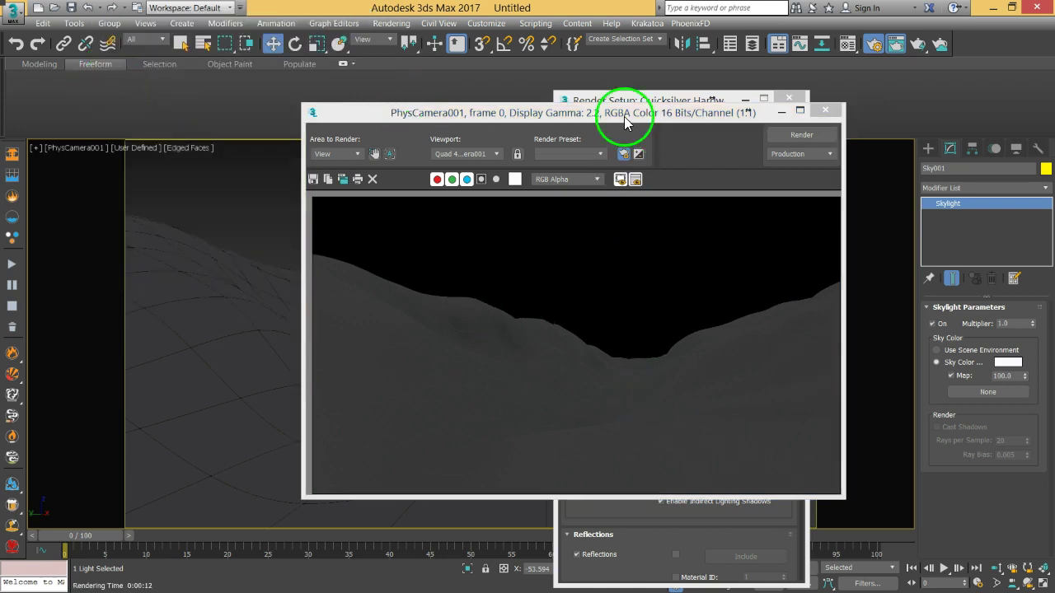
left_click_drag(624, 116, 379, 98)
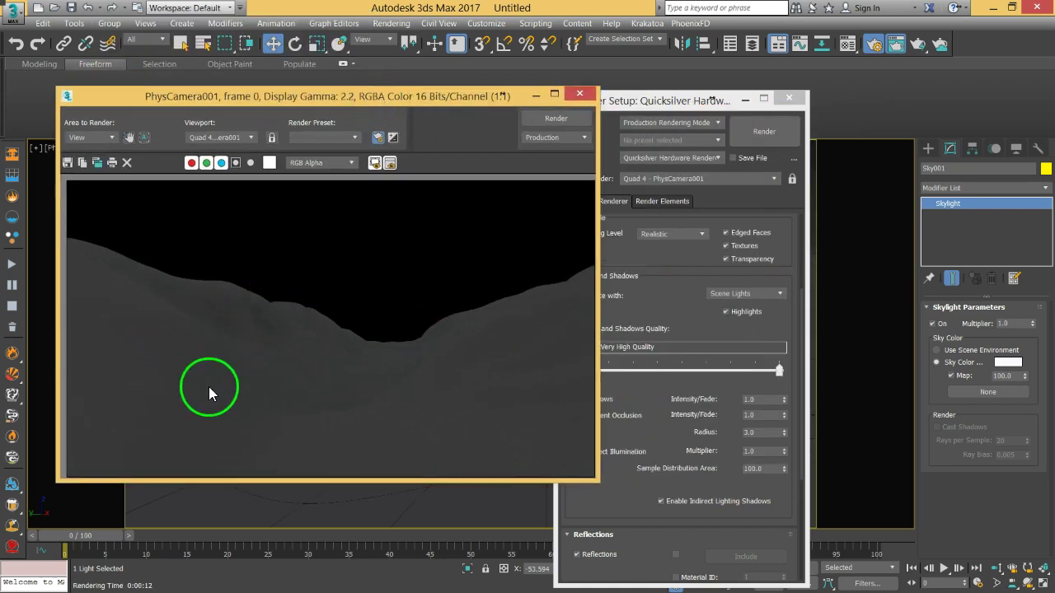
left_click(579, 93)
left_click(789, 97)
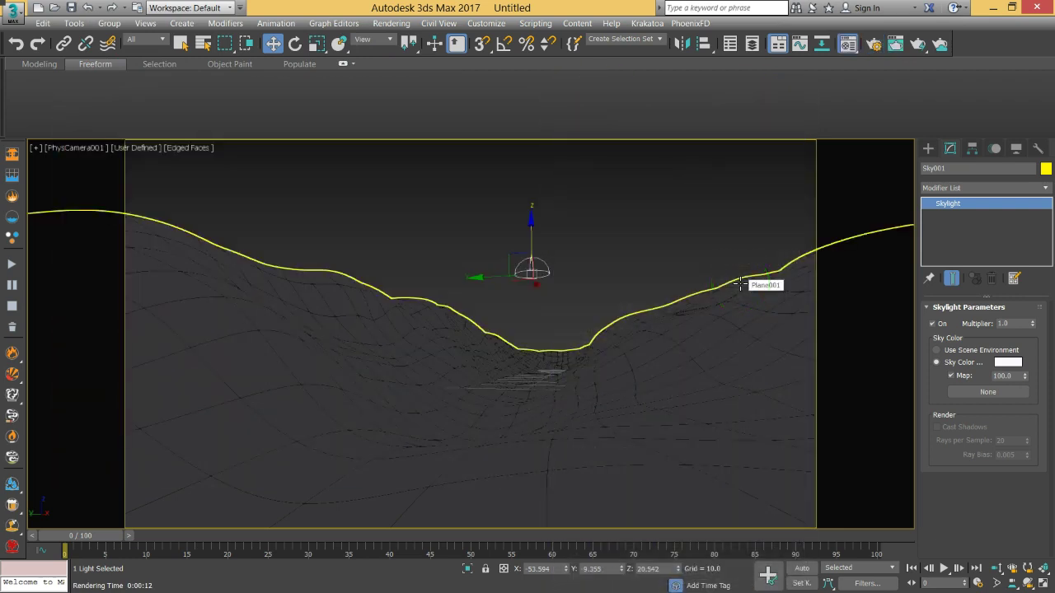
Assign the first sample material to the terrain and set its diffuse color to dark gray with RGB values of 10.
key("m")
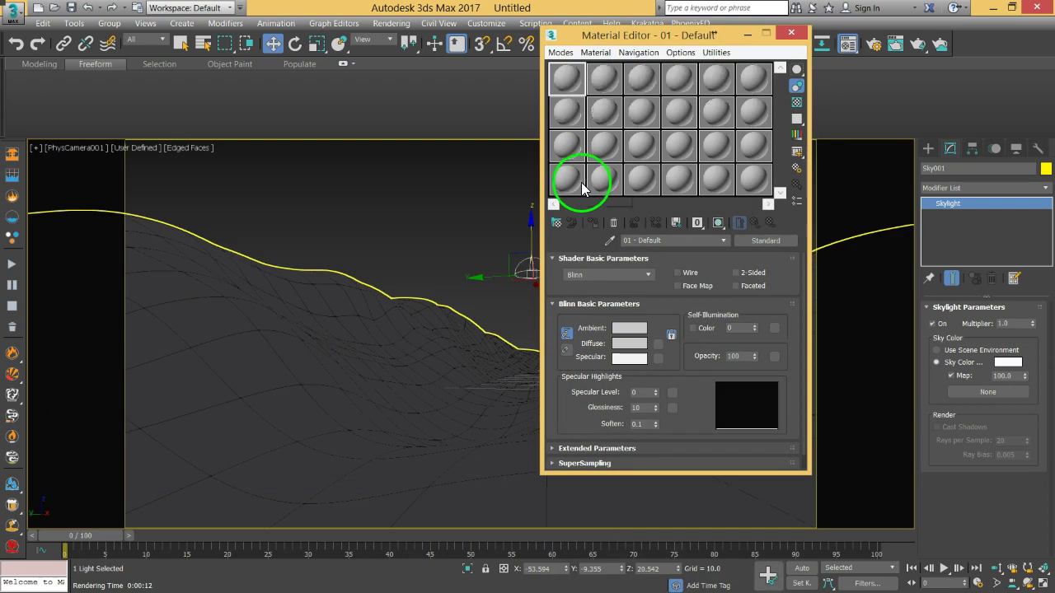
left_click(378, 355)
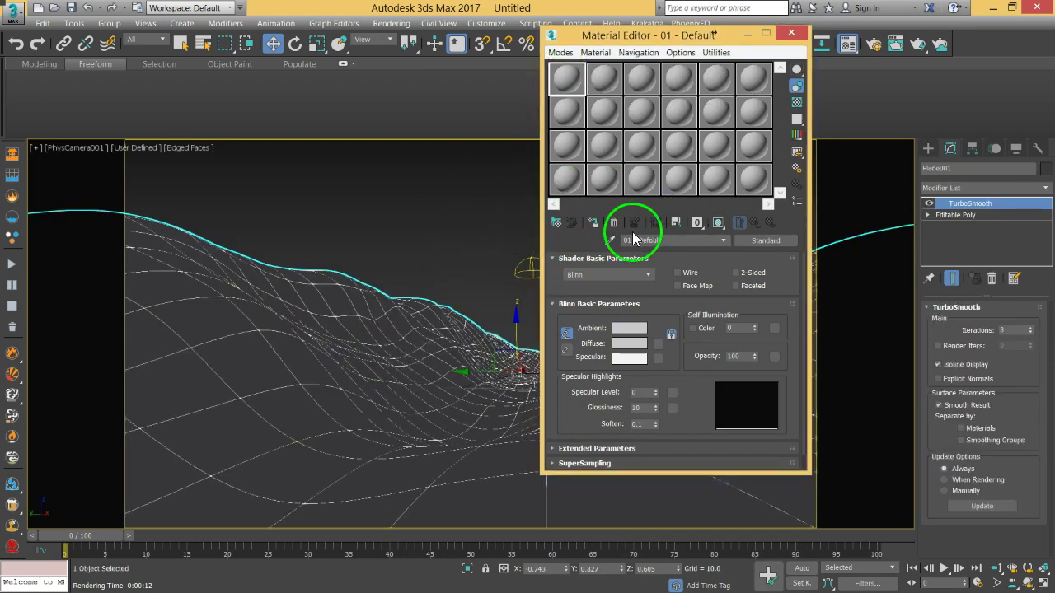
left_click(593, 222)
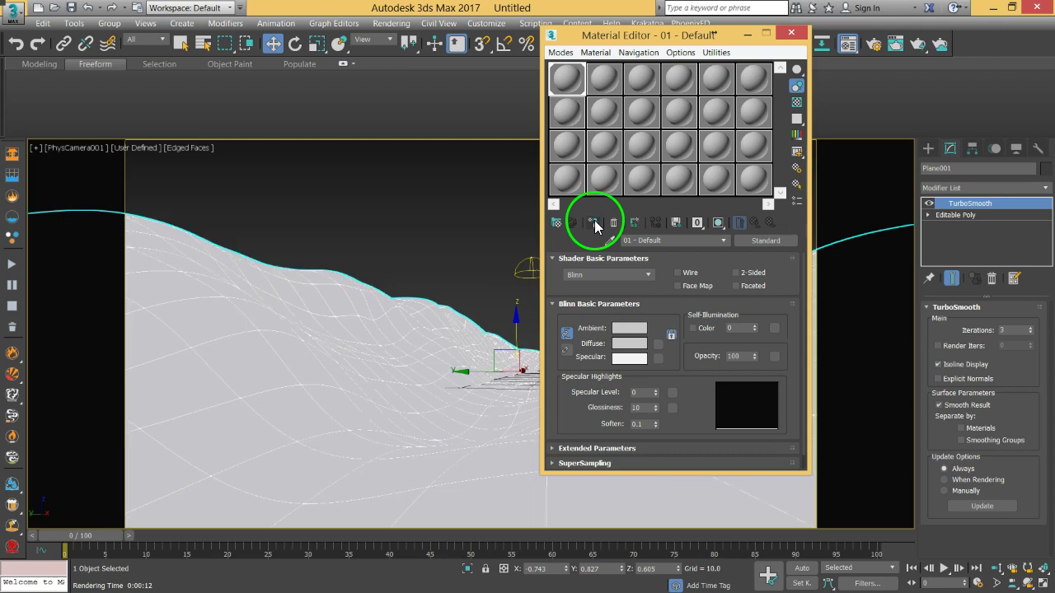
left_click(633, 347)
left_click(399, 148)
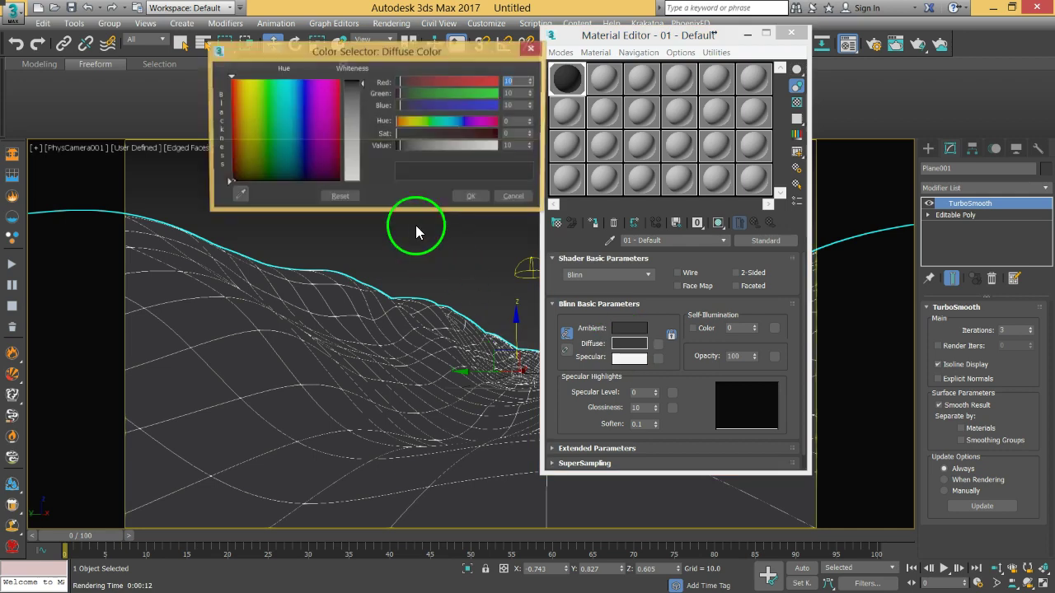
left_click(405, 159)
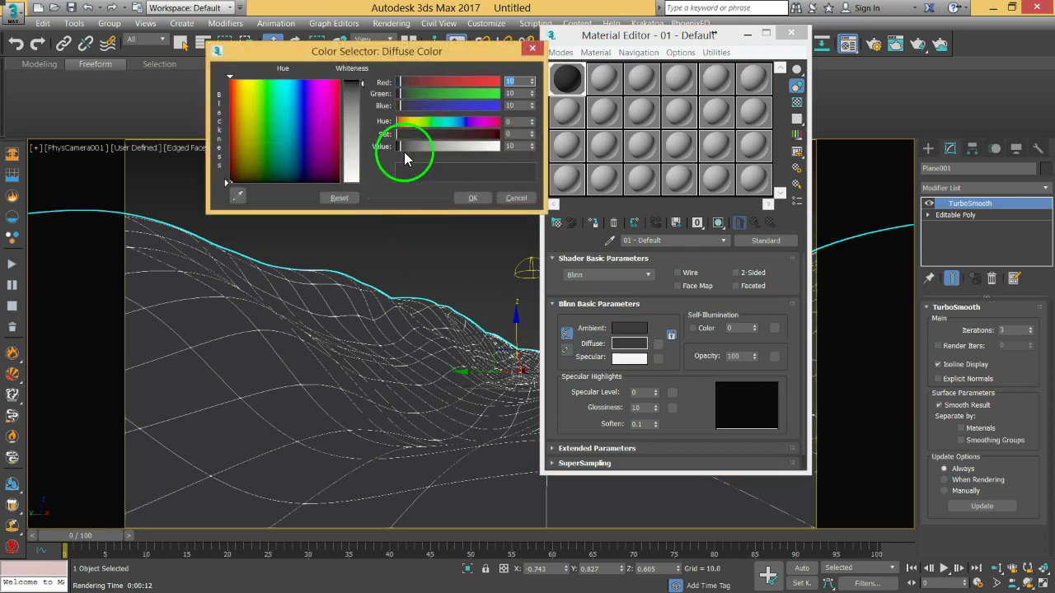
left_click(472, 197)
Set the terrain material's Specular Level to 39 and Glossiness to 24, and close the Material Editor.
left_click_drag(697, 387, 656, 338)
left_click_drag(656, 392, 652, 363)
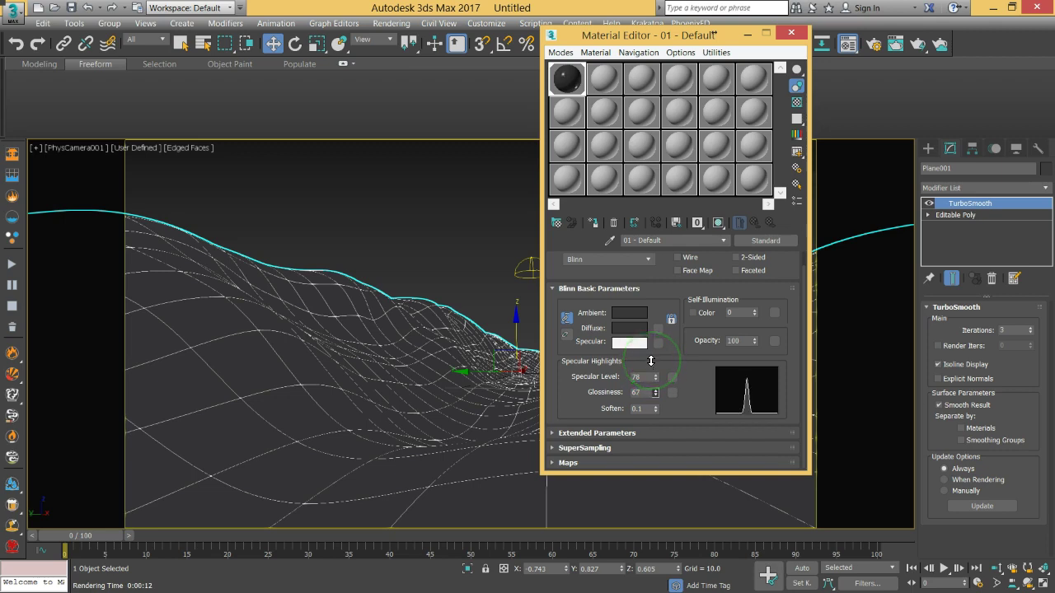
left_click_drag(654, 381, 654, 411)
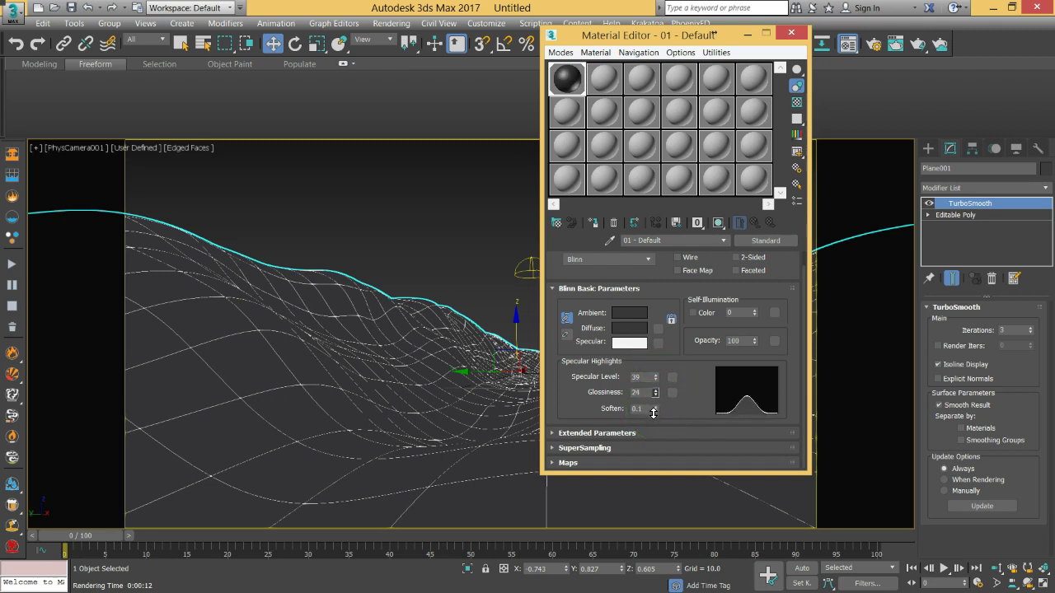
left_click(792, 32)
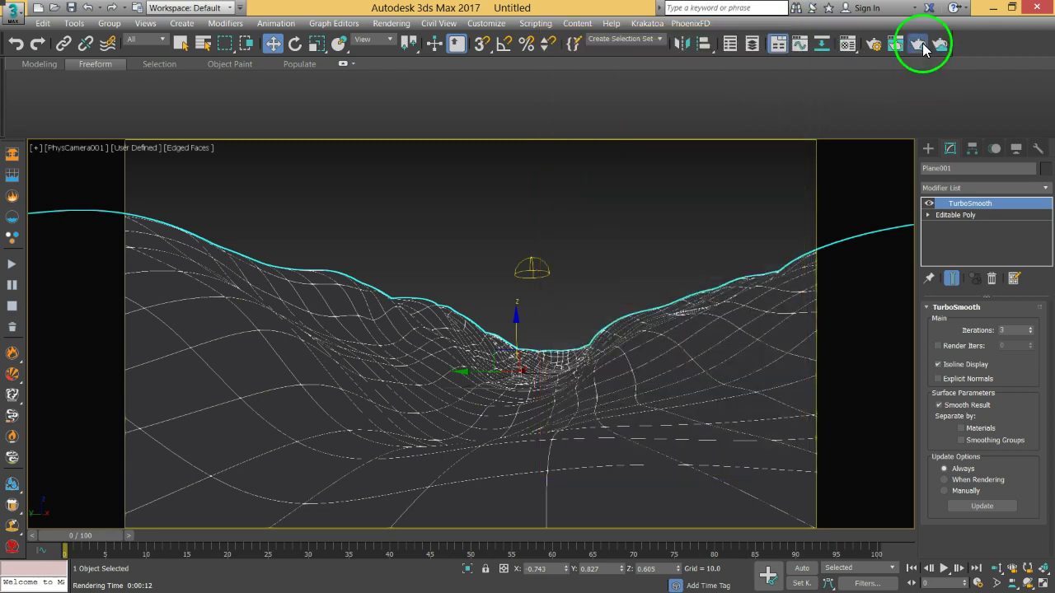
Render the camera view again to check the dark terrain material, and close the rendered image.
left_click(920, 43)
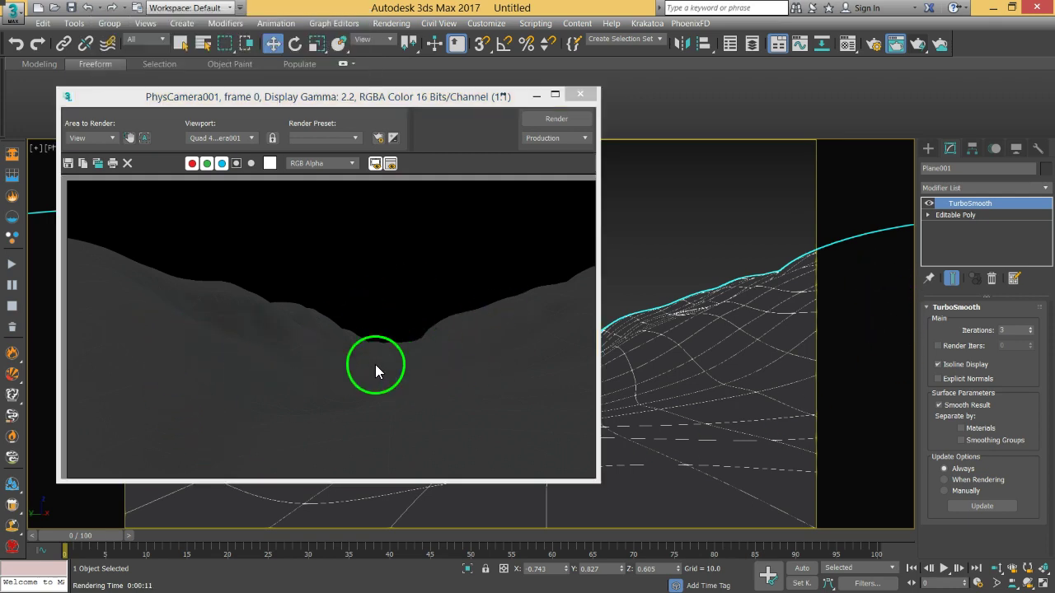
left_click_drag(341, 101, 567, 90)
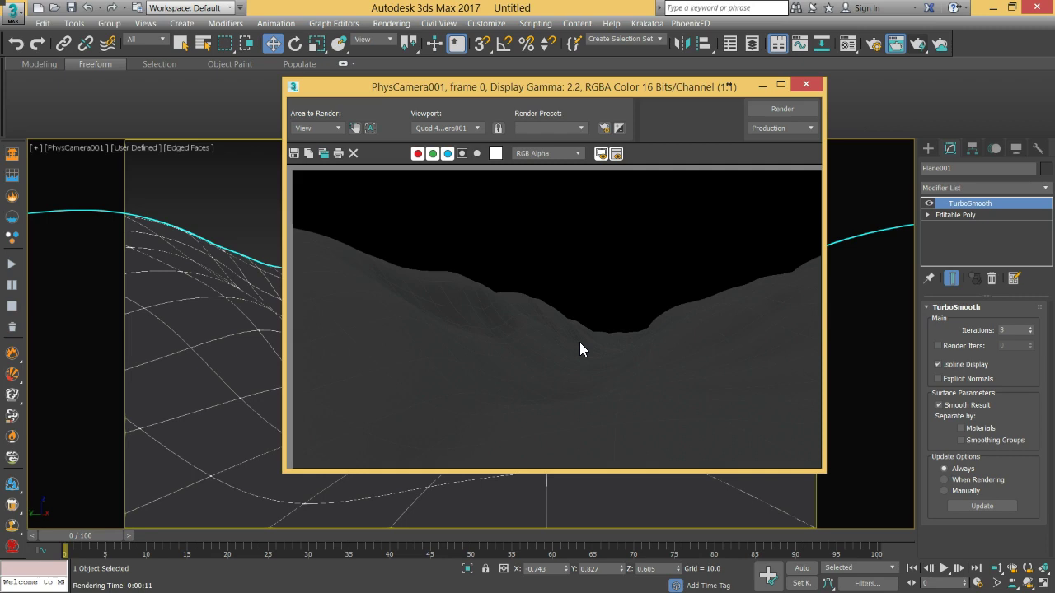
left_click(805, 86)
Set the skylight's Multiplier to 3.0.
left_click(537, 272)
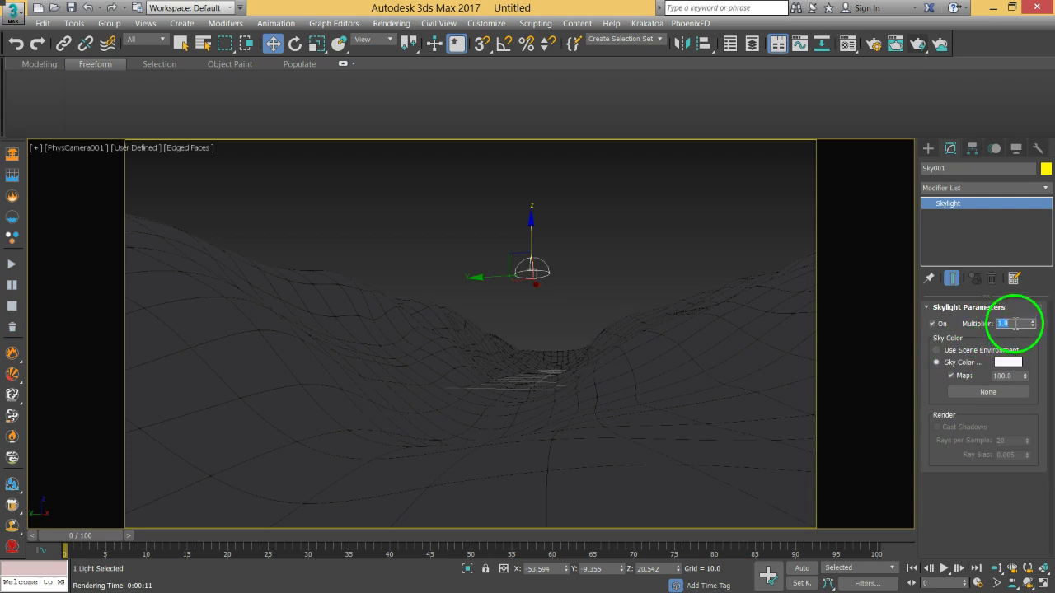
key("Return")
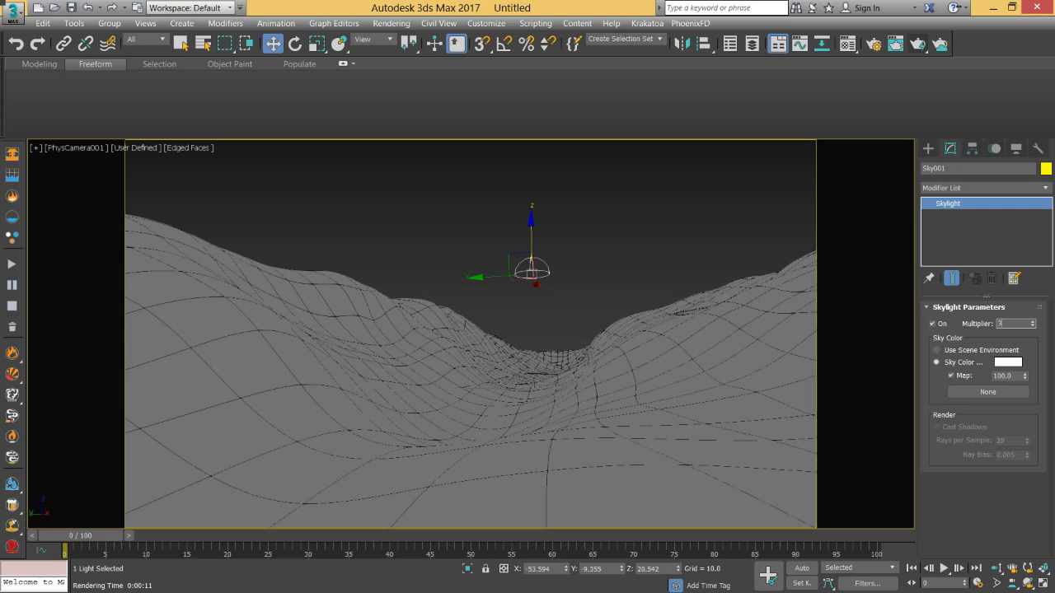
type("3")
key("Return")
left_click(993, 419)
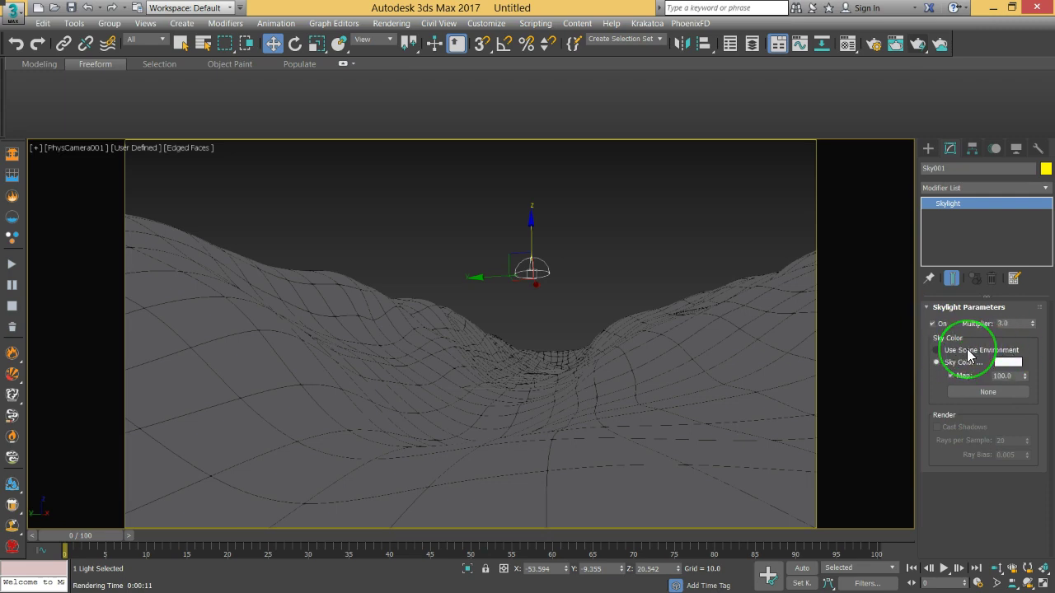
Choose a Bitmap as the scene's environment map and bring up the image file selection.
left_click(390, 23)
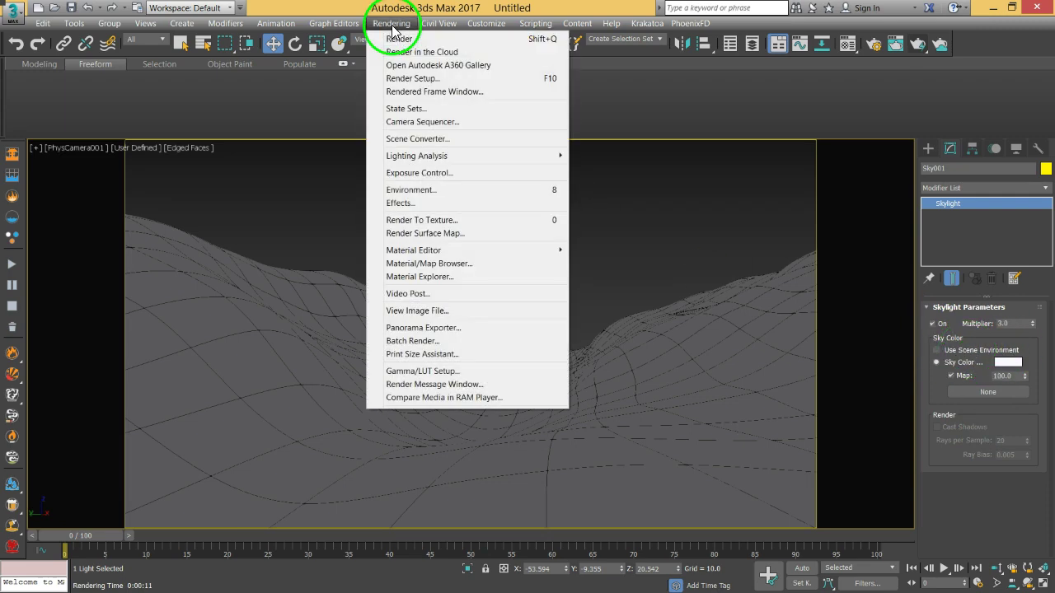
left_click(420, 190)
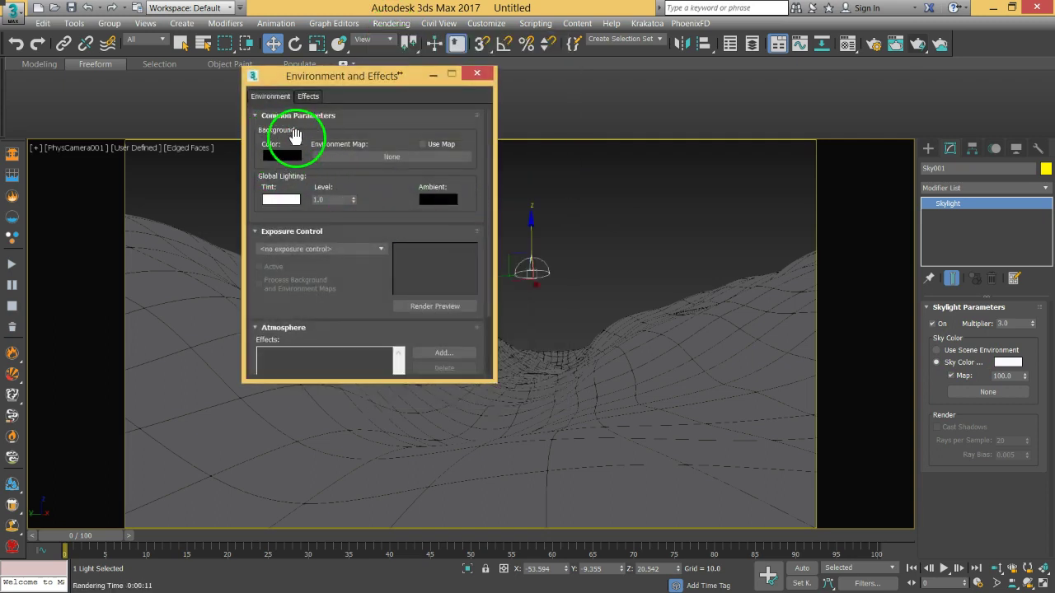
left_click(391, 157)
double_click(412, 150)
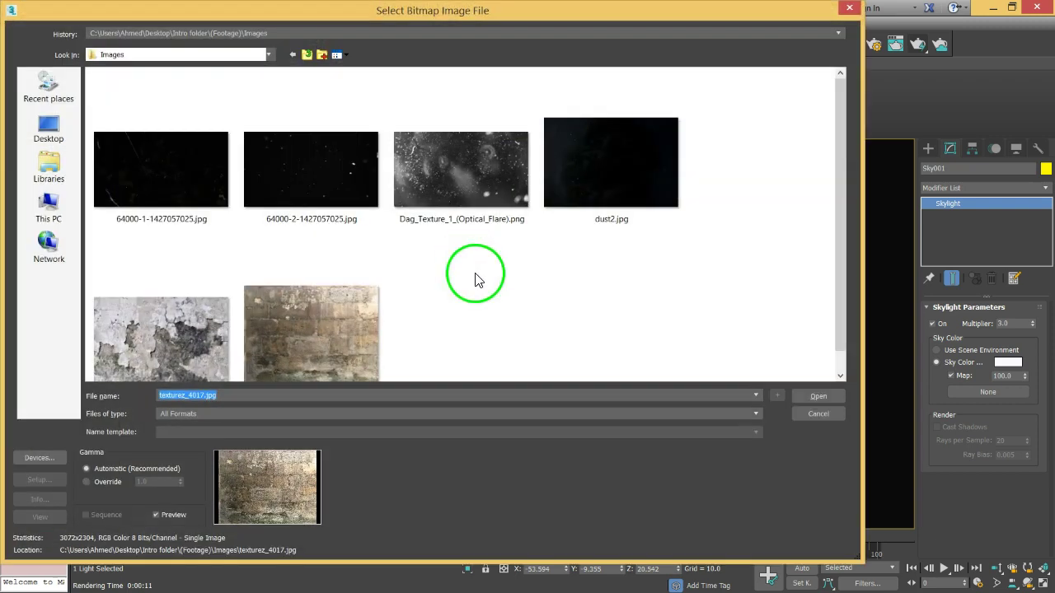
Browse to the C4DVFXXParticles folder on Local Disk (E:) for the environment image.
left_click_drag(491, 15, 543, 42)
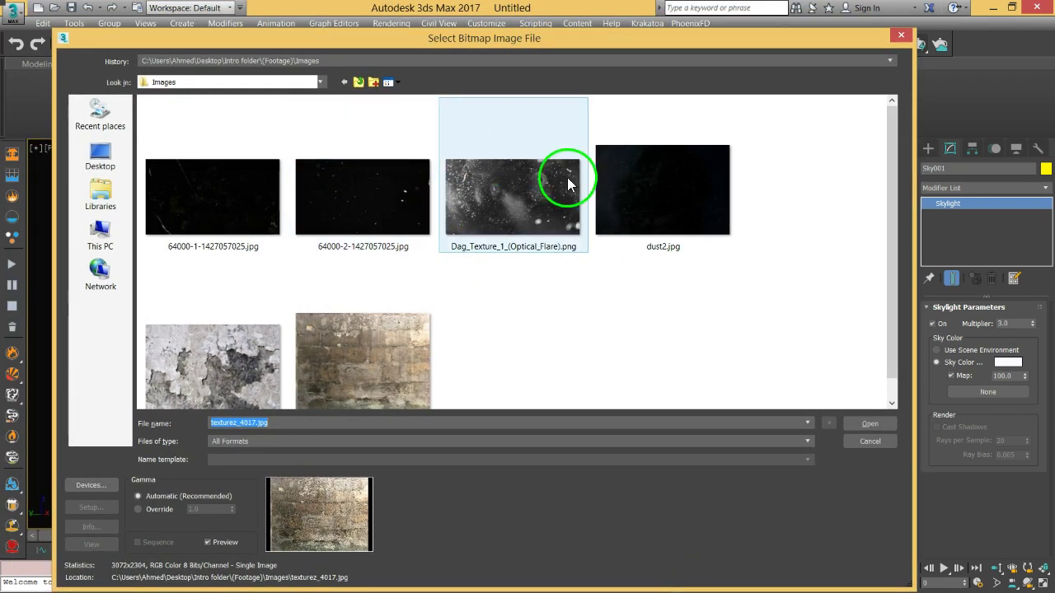
left_click(111, 240)
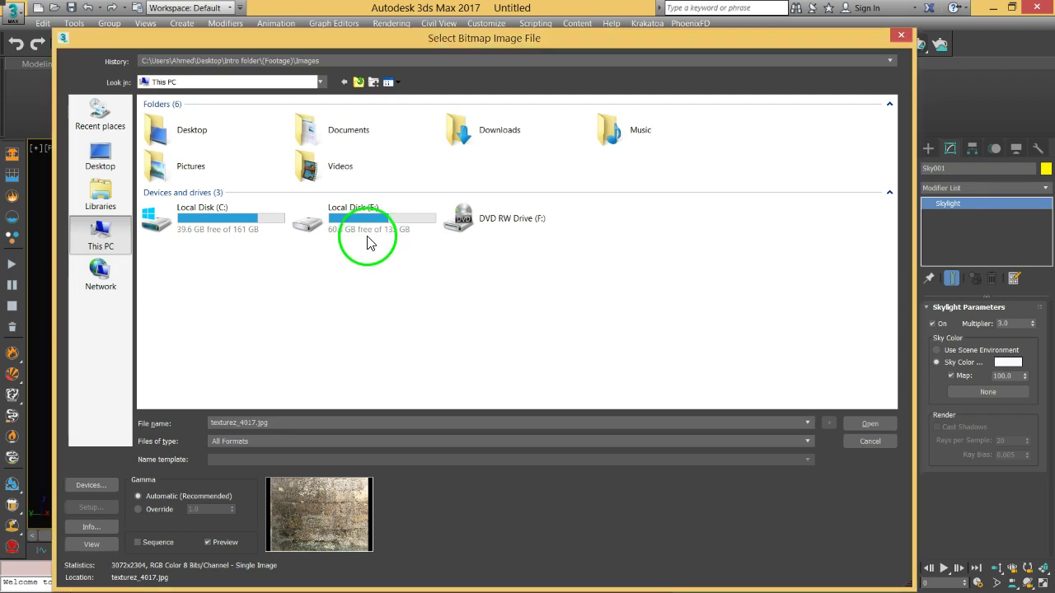
double_click(377, 237)
left_click_drag(457, 38, 480, 55)
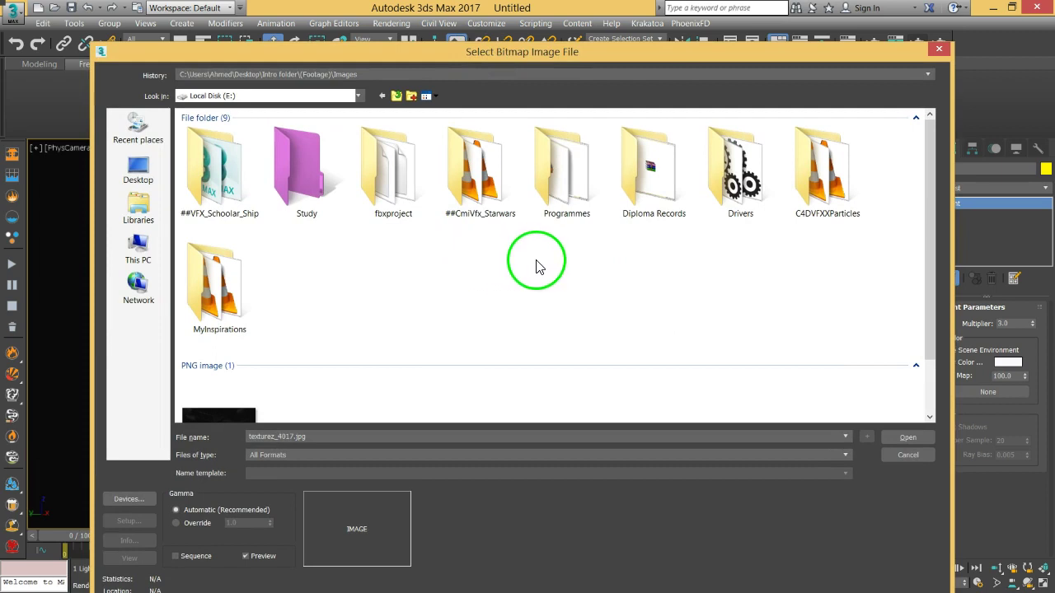
double_click(812, 202)
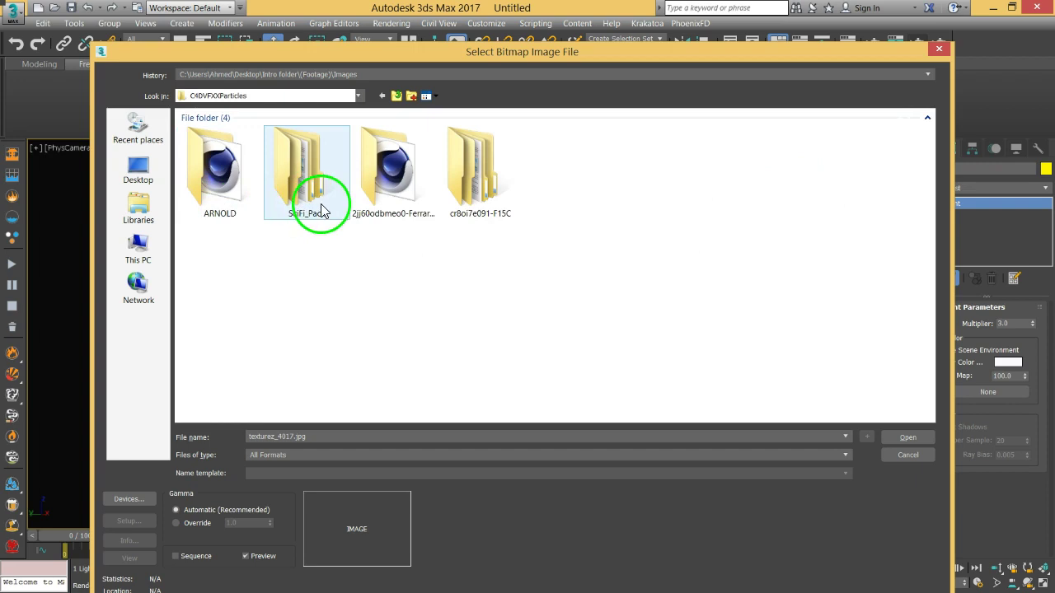
Look through the c4d221-files02, Project Files and backup folders inside ARNOLD for a suitable environment image.
double_click(218, 207)
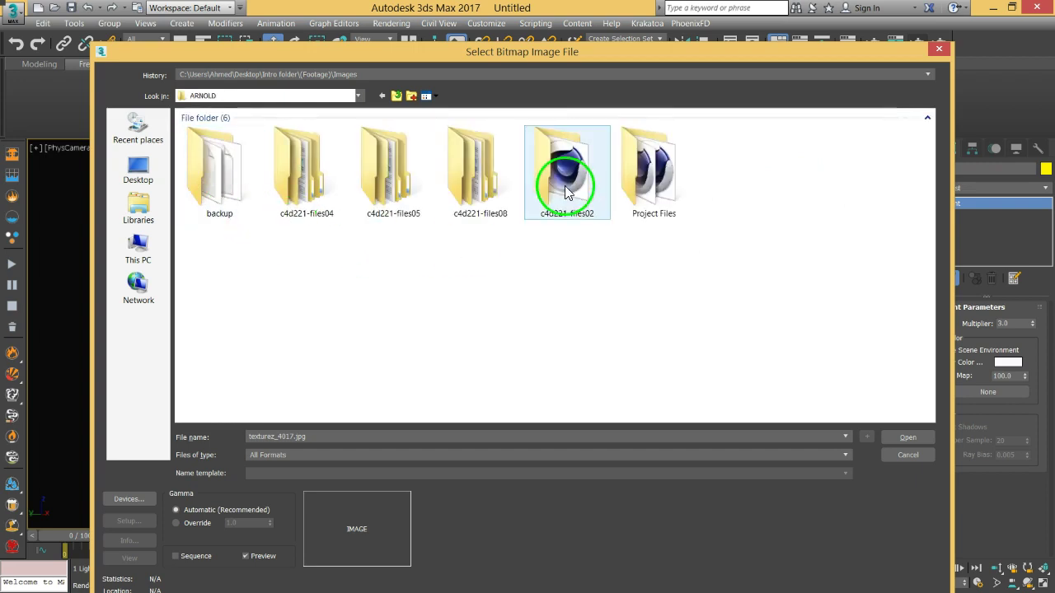
double_click(565, 183)
double_click(235, 198)
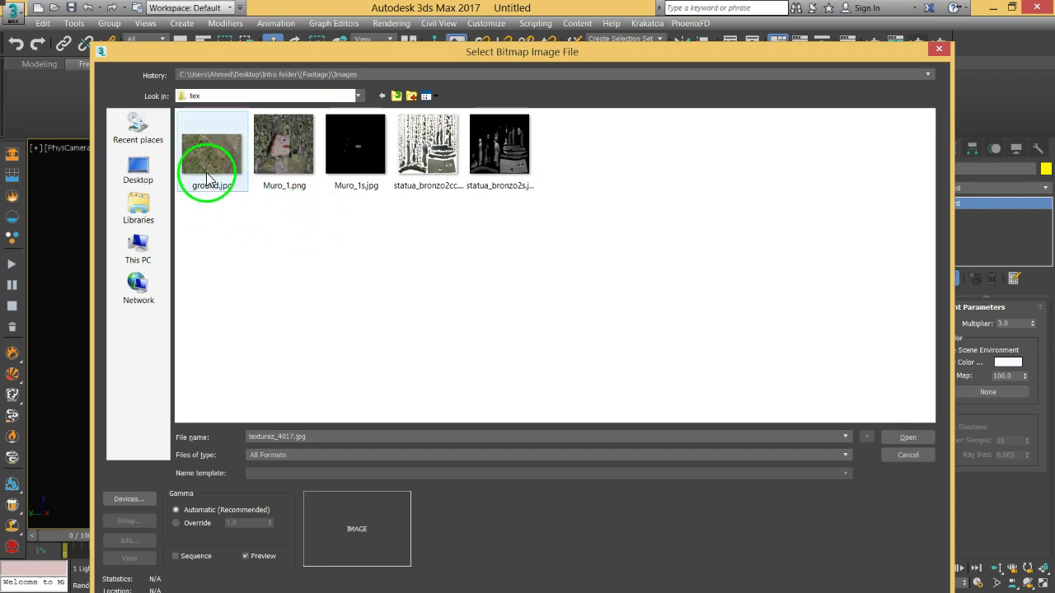
left_click(396, 97)
left_click(396, 97)
double_click(694, 207)
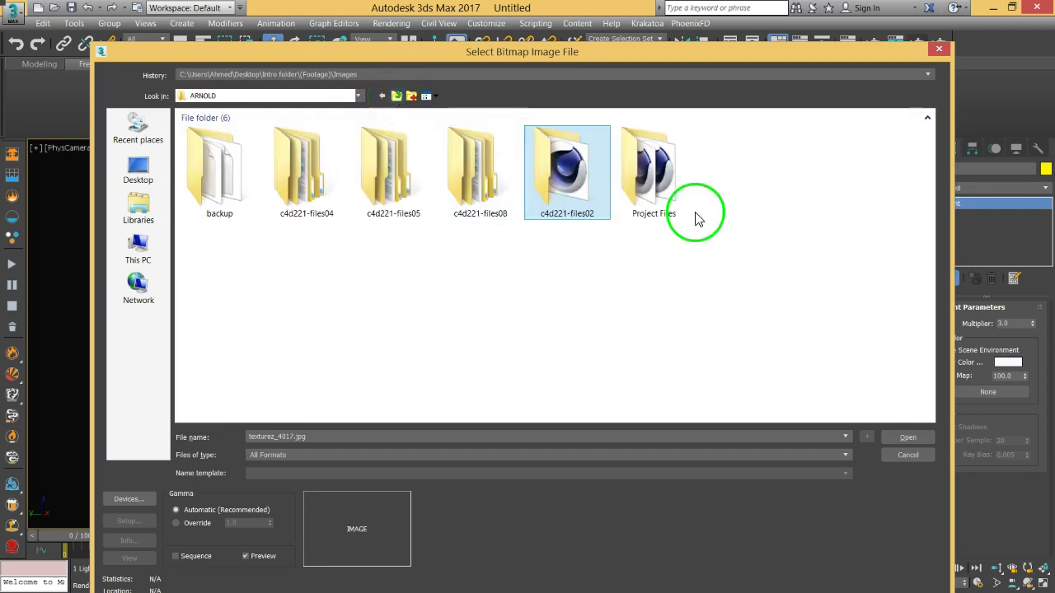
left_click(396, 96)
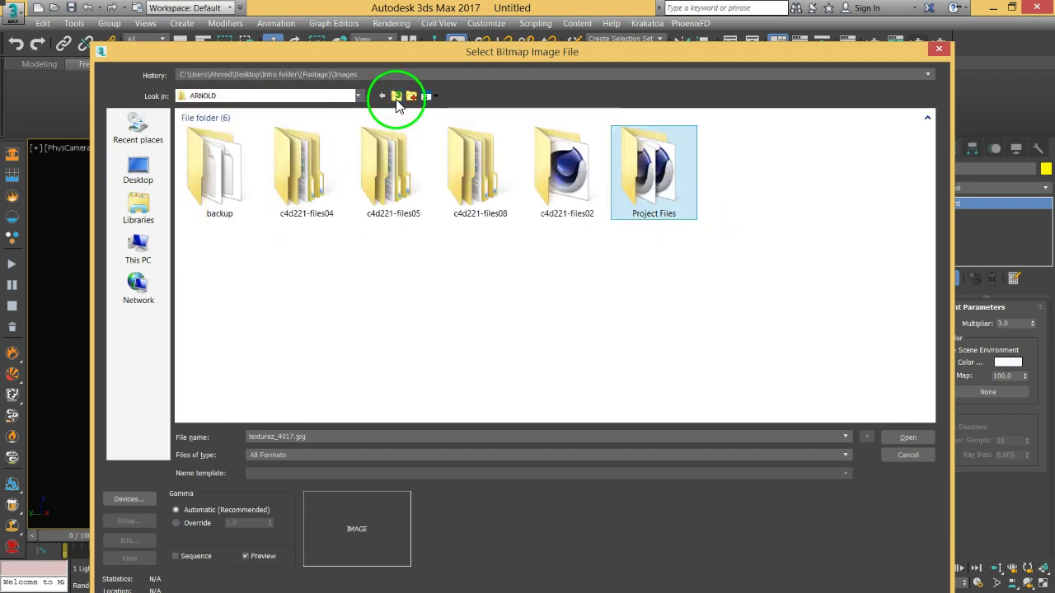
double_click(224, 206)
left_click(396, 96)
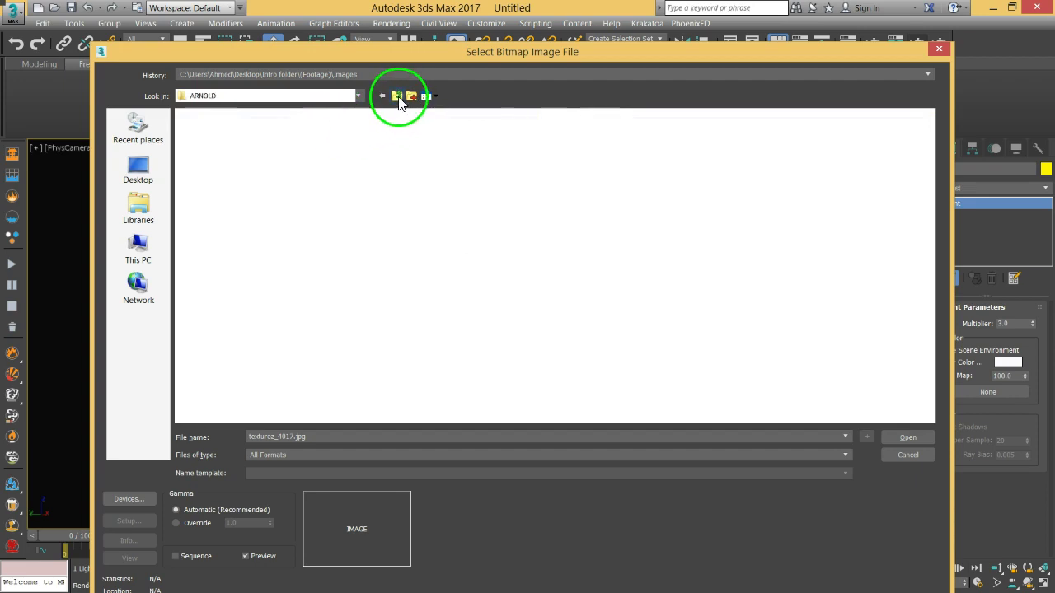
left_click(397, 96)
Examine the image files in the Ferrari458 and F15C texture folders for a suitable environment image.
left_click(404, 181)
double_click(404, 182)
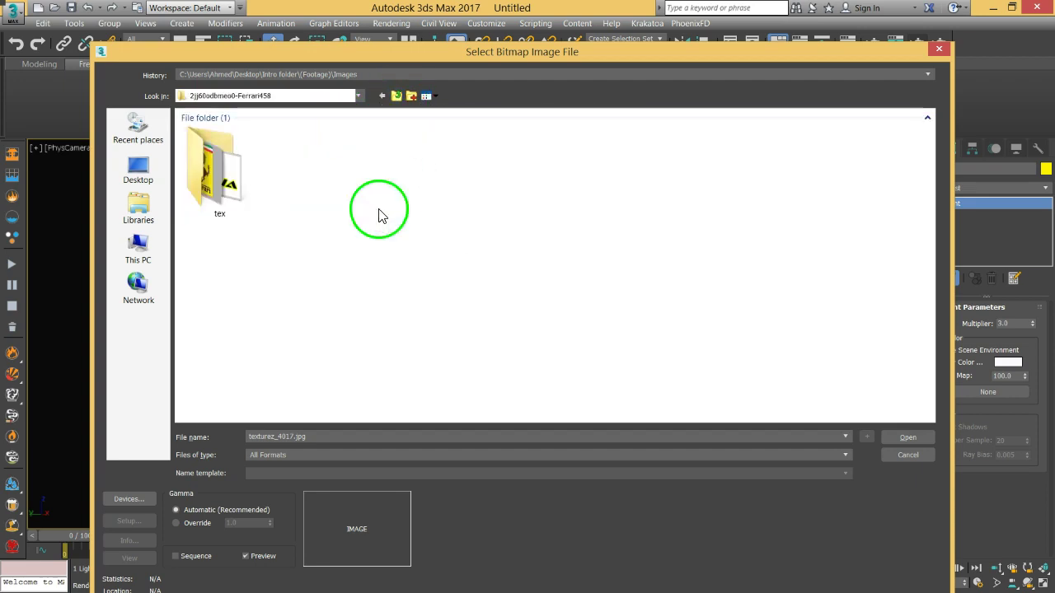
double_click(218, 194)
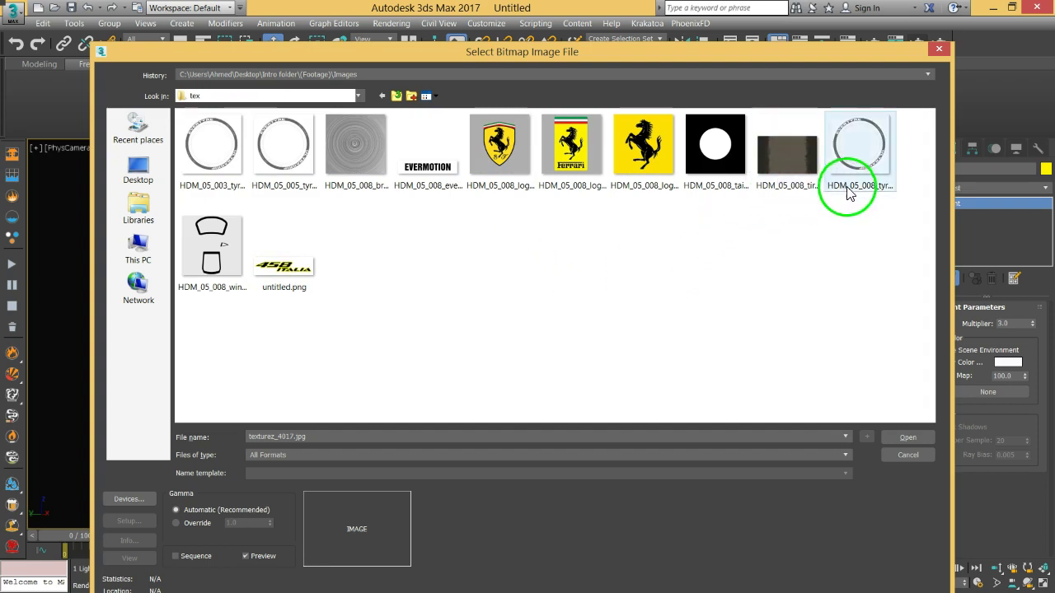
left_click(398, 95)
left_click(398, 95)
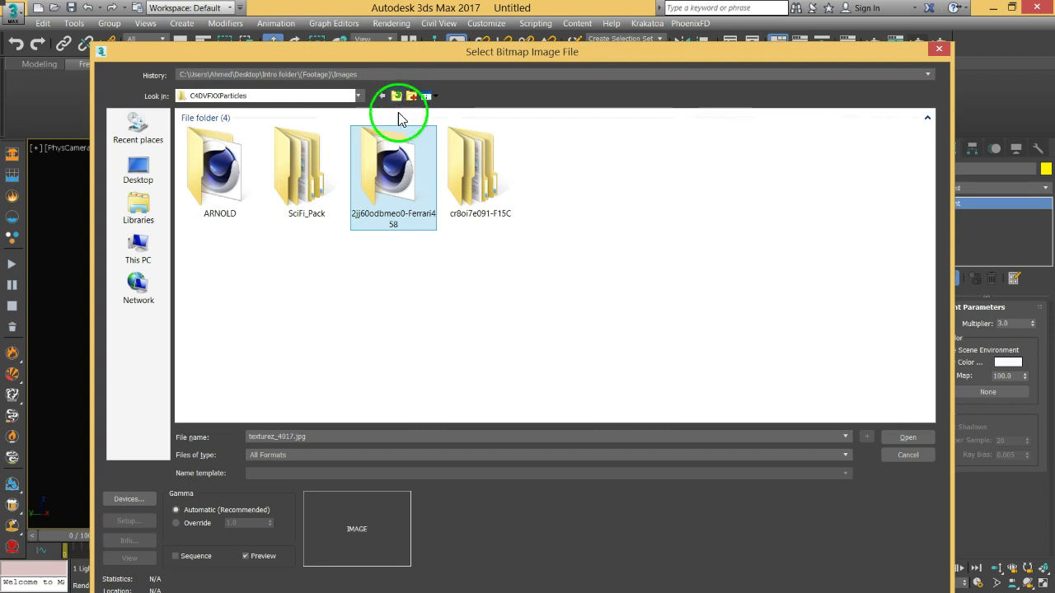
double_click(463, 160)
left_click(239, 175)
double_click(237, 170)
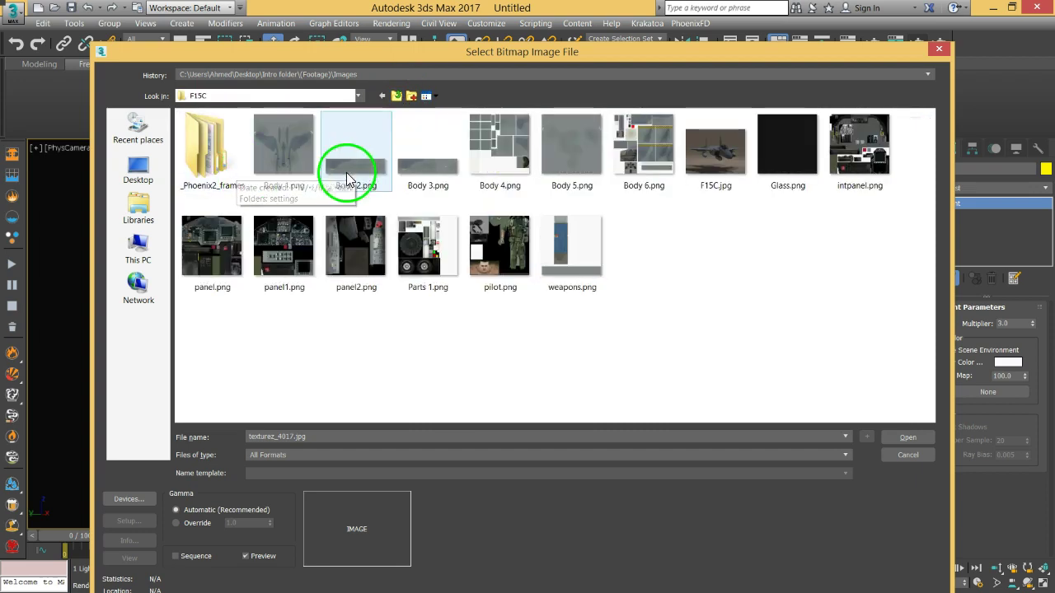
left_click(398, 96)
left_click(398, 95)
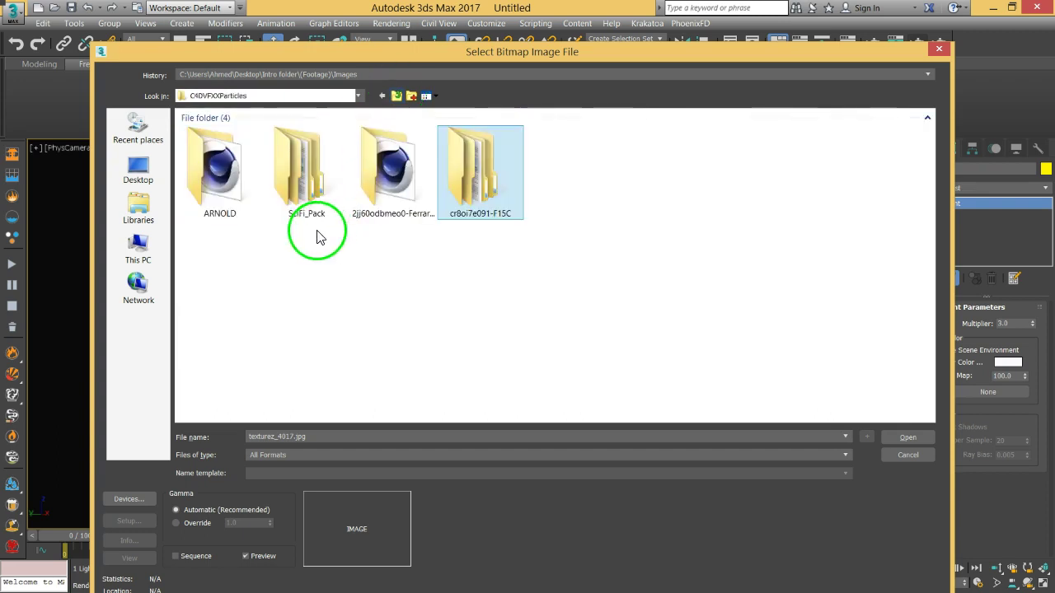
Go back into the ARNOLD folder and check its c4d221-files04 subfolders for image files.
double_click(218, 210)
left_click(330, 198)
double_click(328, 198)
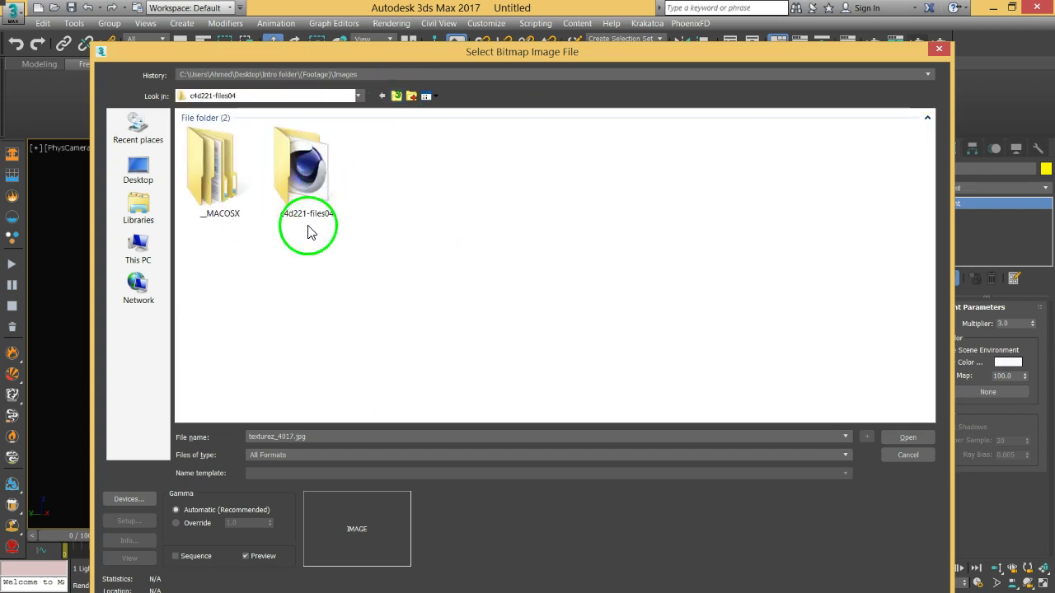
double_click(302, 179)
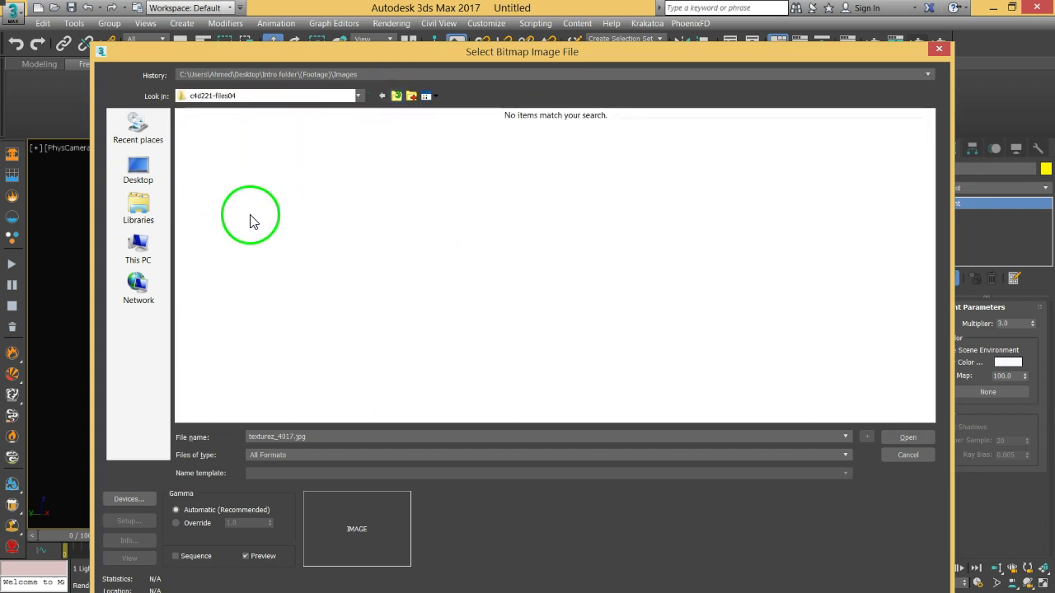
left_click(396, 96)
left_click(396, 97)
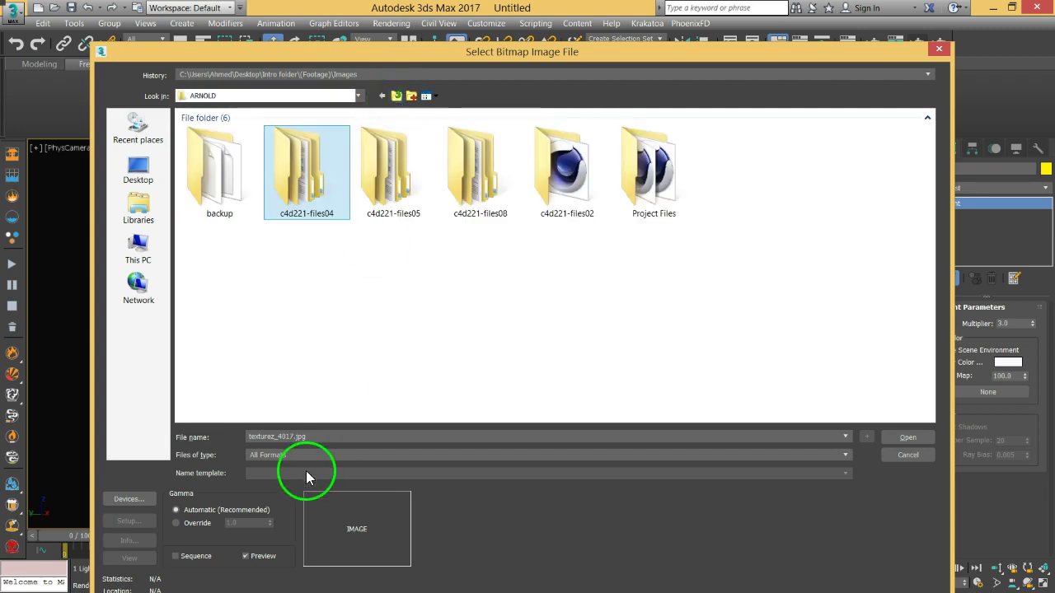
Open 14_beerse_kitchen.hdr from the tex folder within c4d221-files05, accepting the default HDRI load settings with Real Pixels (32 bpp).
double_click(321, 436)
key("BackSpace")
double_click(404, 157)
left_click(299, 190)
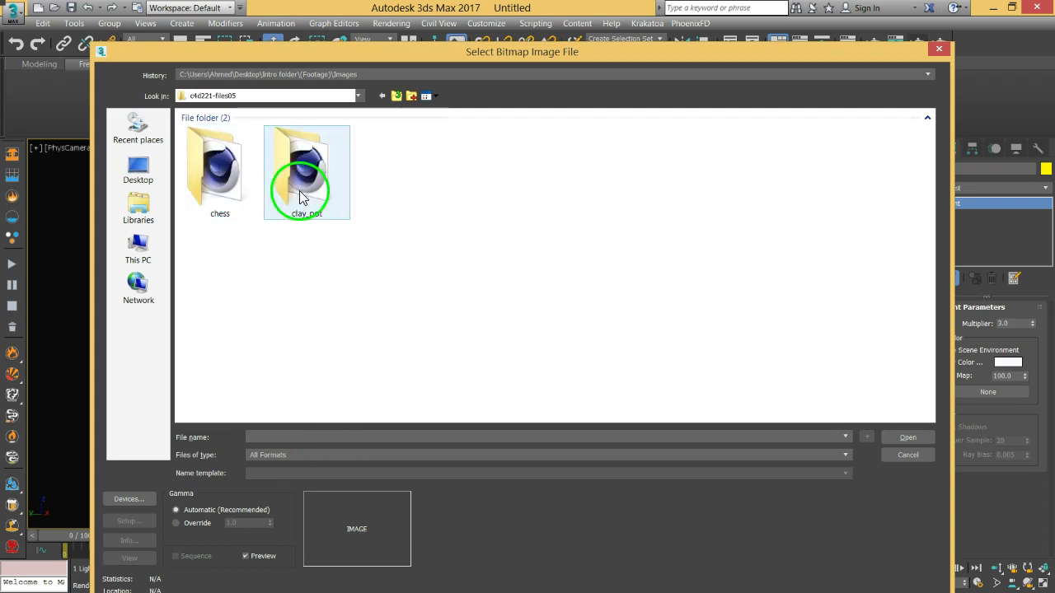
double_click(238, 189)
double_click(234, 186)
left_click(217, 168)
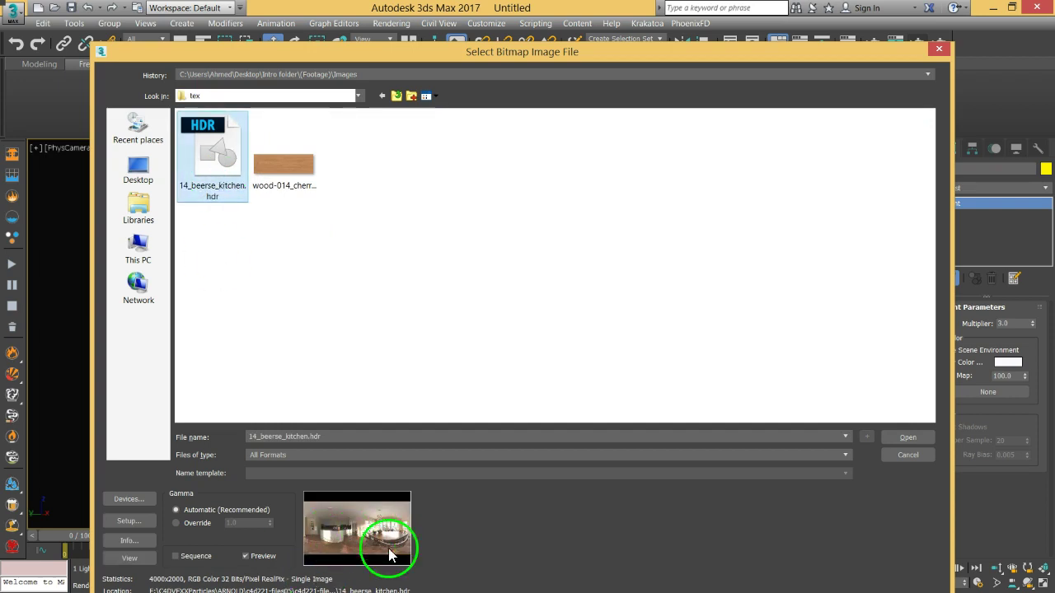
left_click_drag(452, 59, 480, 27)
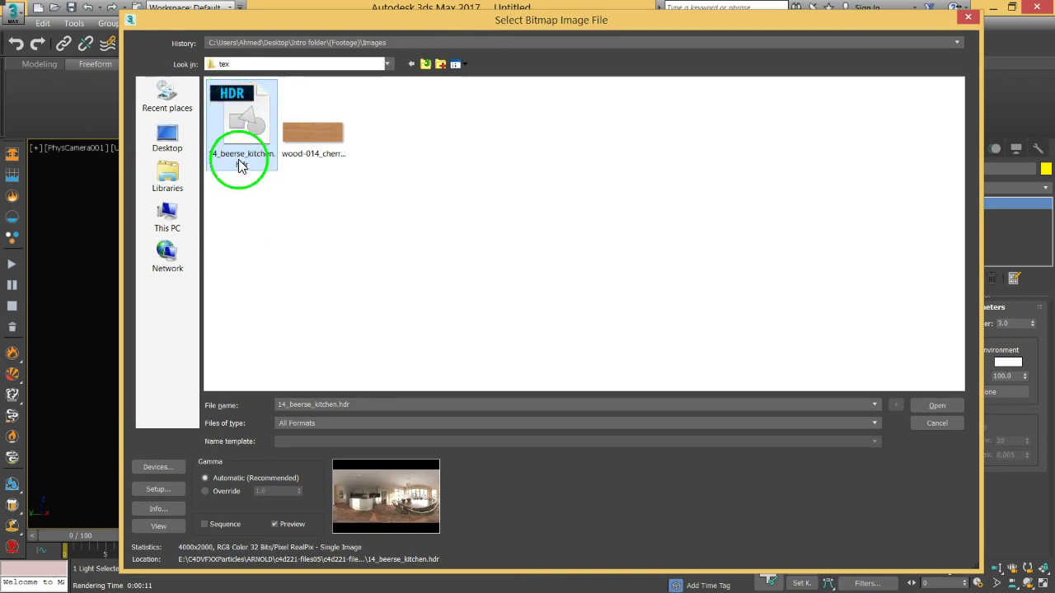
left_click(939, 404)
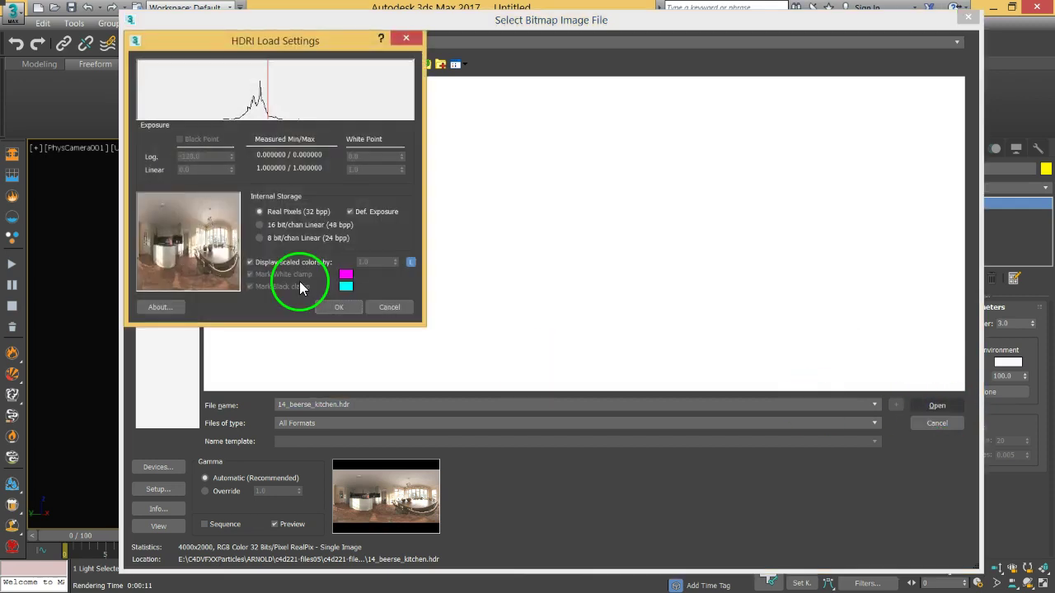
left_click(338, 307)
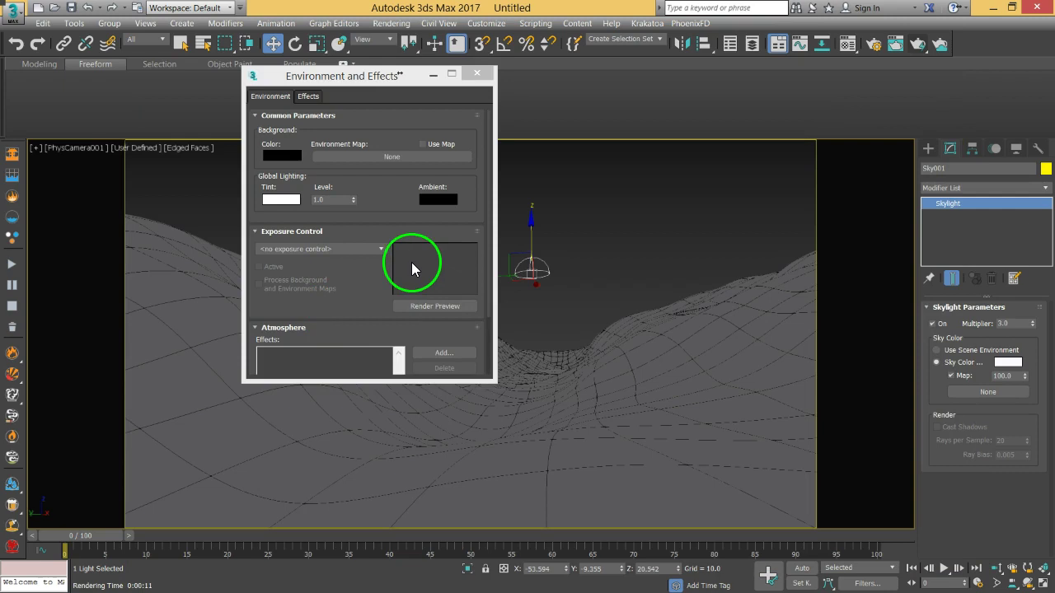
Enable Use Map for the background and assign the 14_beerse_kitchen.hdr bitmap as the environment map.
left_click(424, 145)
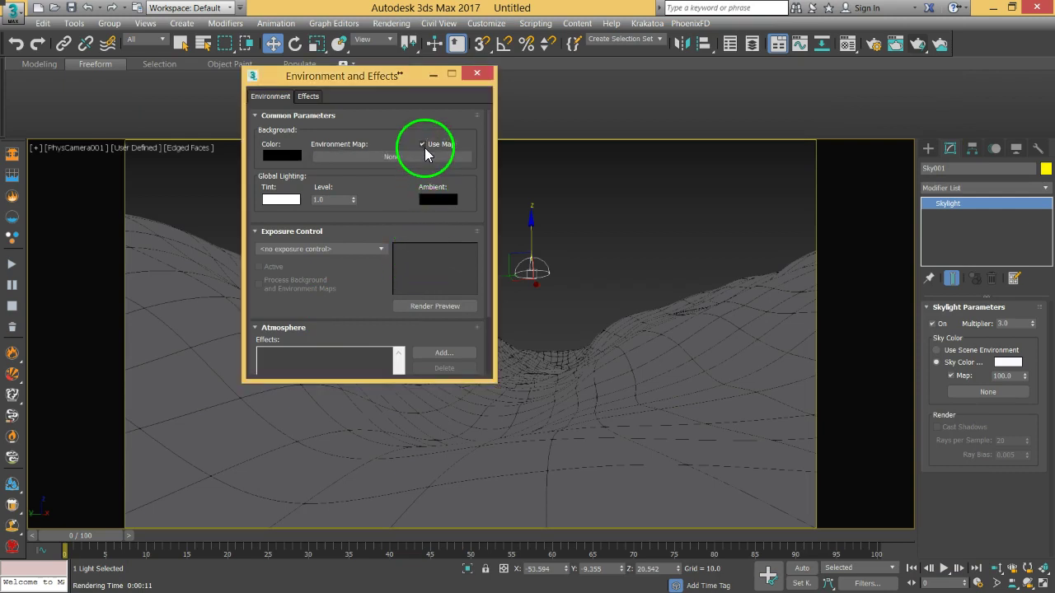
left_click(433, 145)
left_click(392, 156)
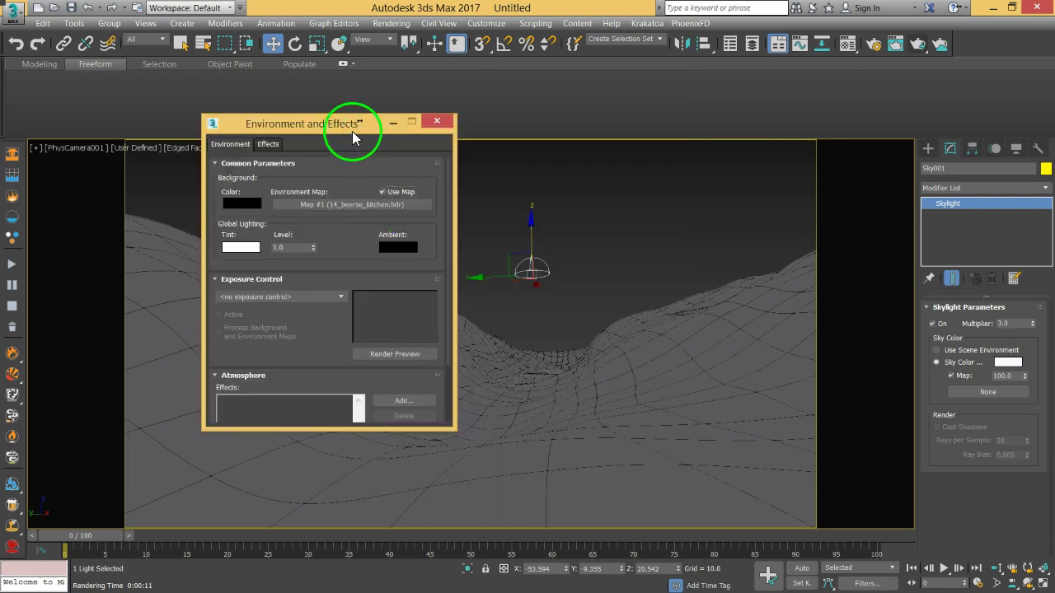
mouse_move(352, 131)
left_mouse_down()
mouse_move(386, 131)
mouse_move(340, 133)
left_mouse_up()
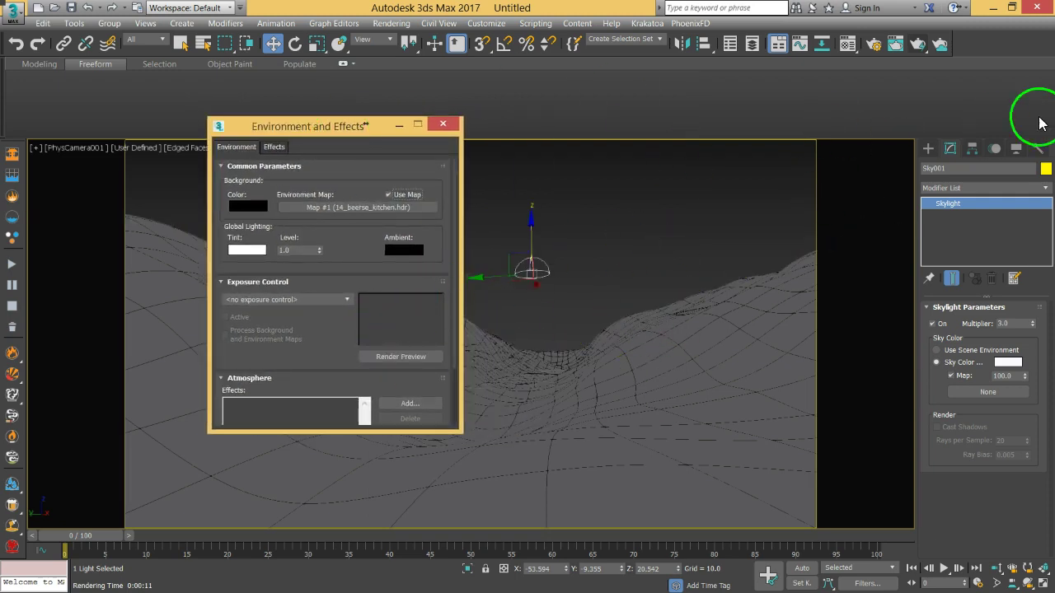
Render the camera view to check the kitchen environment background, and close the rendered image.
left_click(683, 376)
left_click(496, 191)
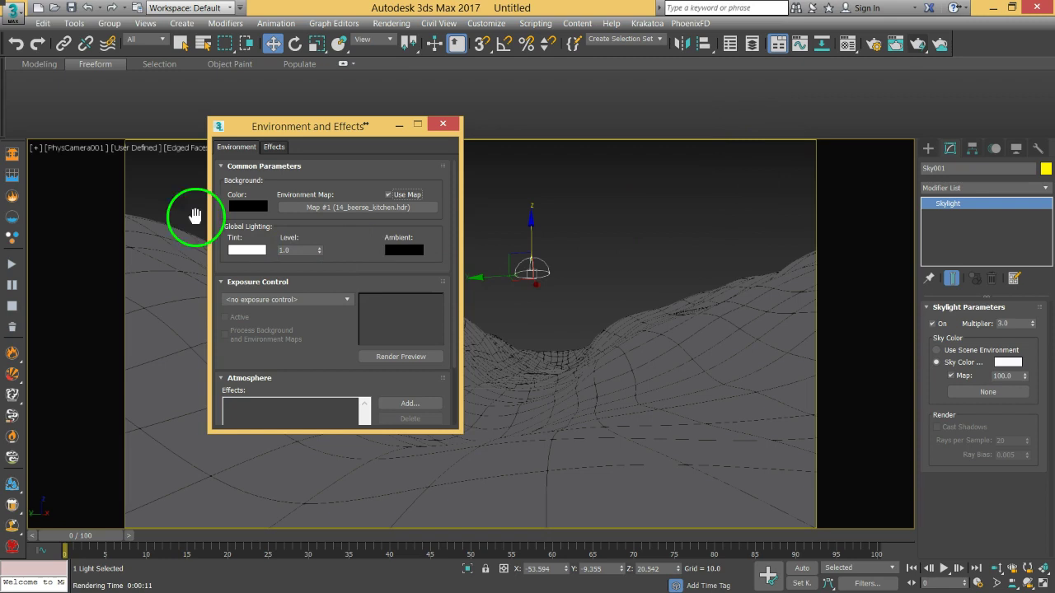
left_click(914, 48)
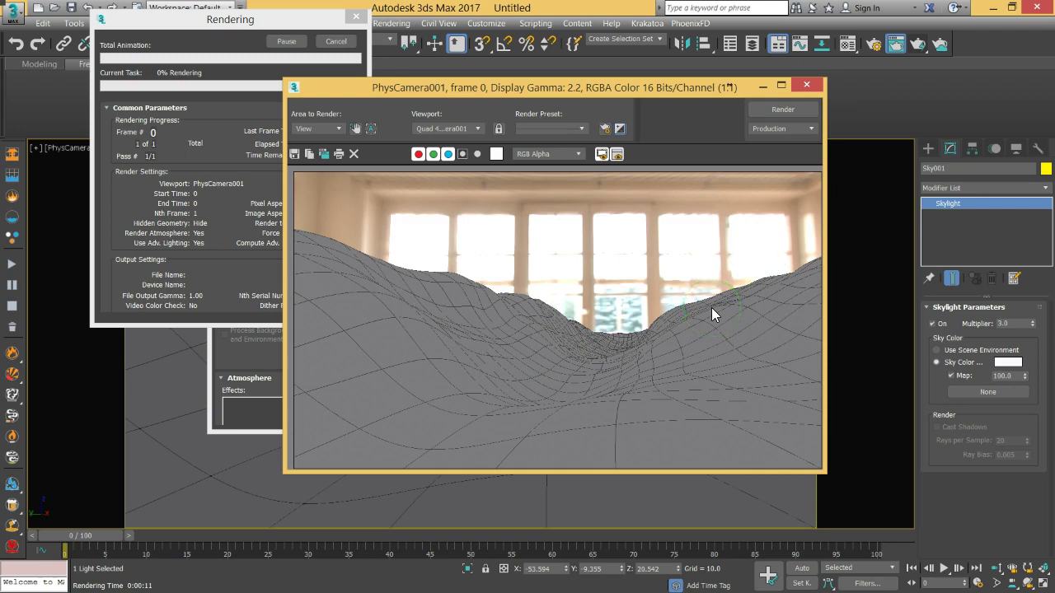
mouse_move(711, 307)
left_mouse_down()
mouse_move(725, 313)
mouse_move(577, 412)
mouse_move(490, 405)
mouse_move(562, 417)
mouse_move(738, 356)
left_mouse_up()
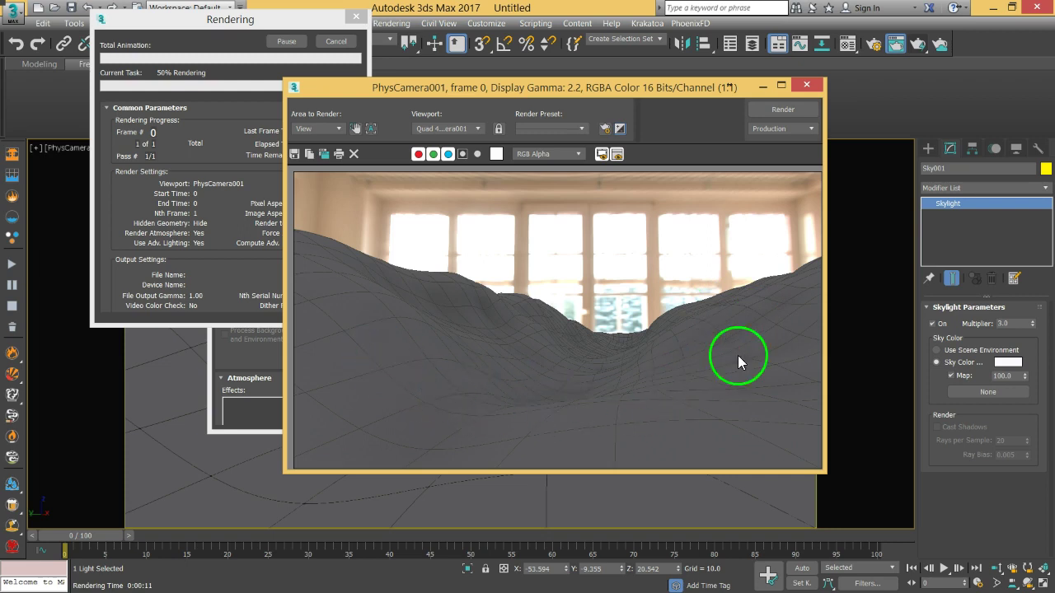
left_click_drag(388, 328, 810, 88)
left_click(810, 88)
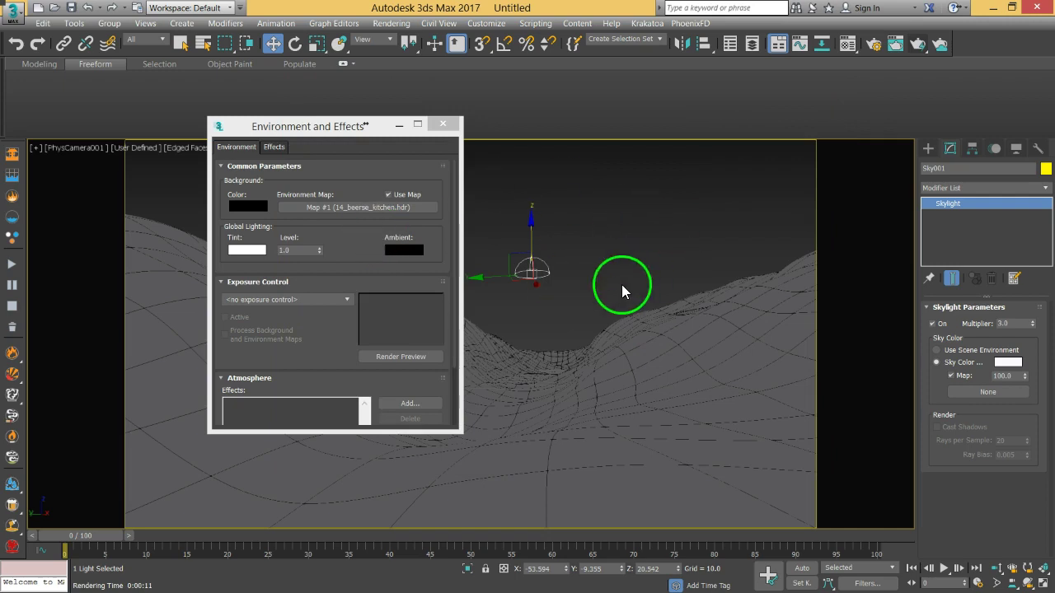
Turn off Use Map for the background, copy the environment map into the skylight's Map slot, and close Environment and Effects.
left_click(388, 194)
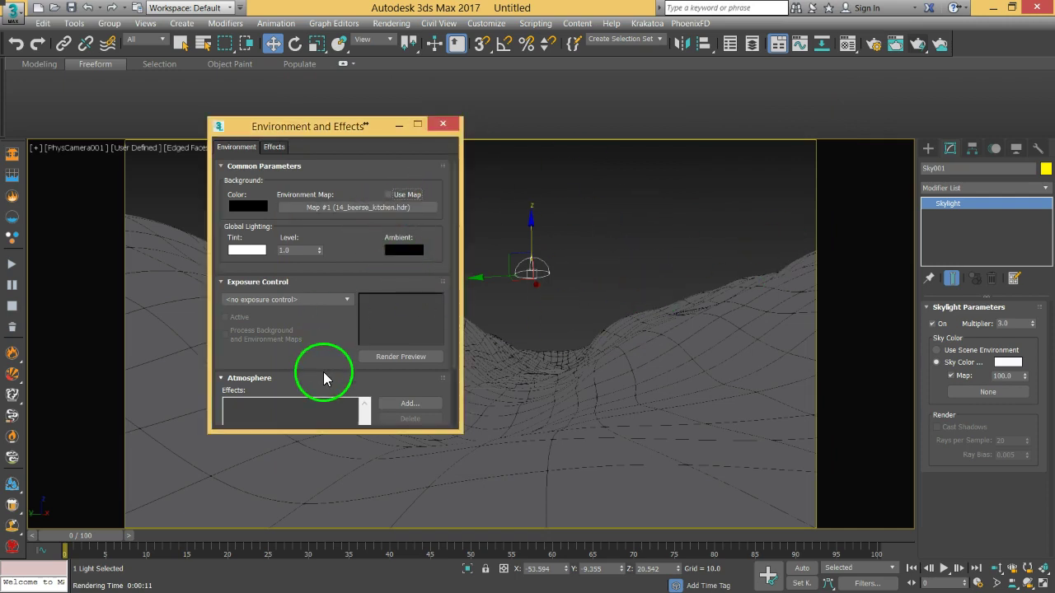
left_click_drag(353, 402, 337, 385)
left_click_drag(381, 272, 978, 391)
left_click(492, 341)
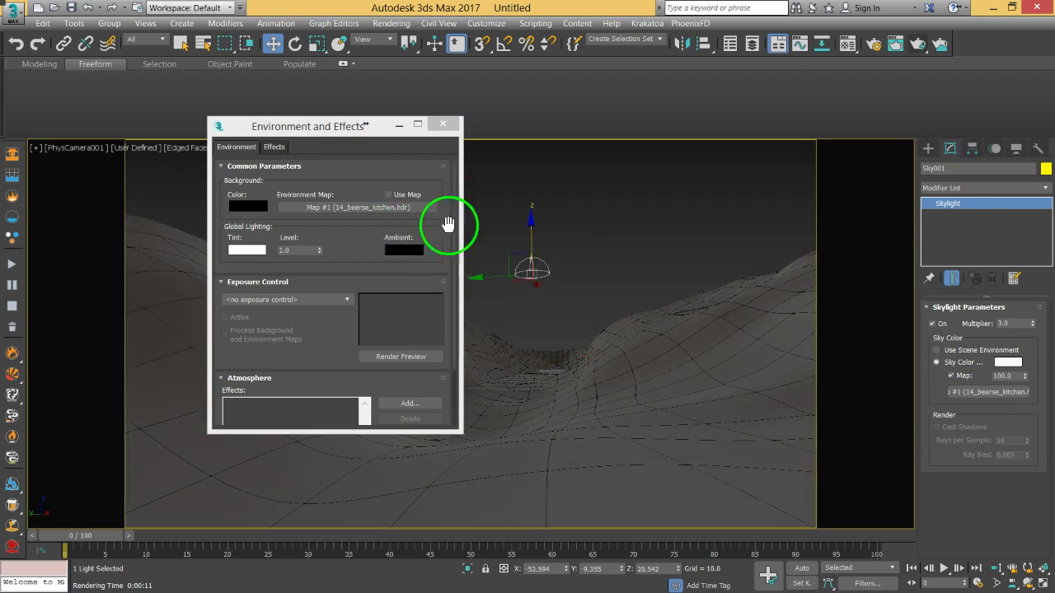
left_click(443, 126)
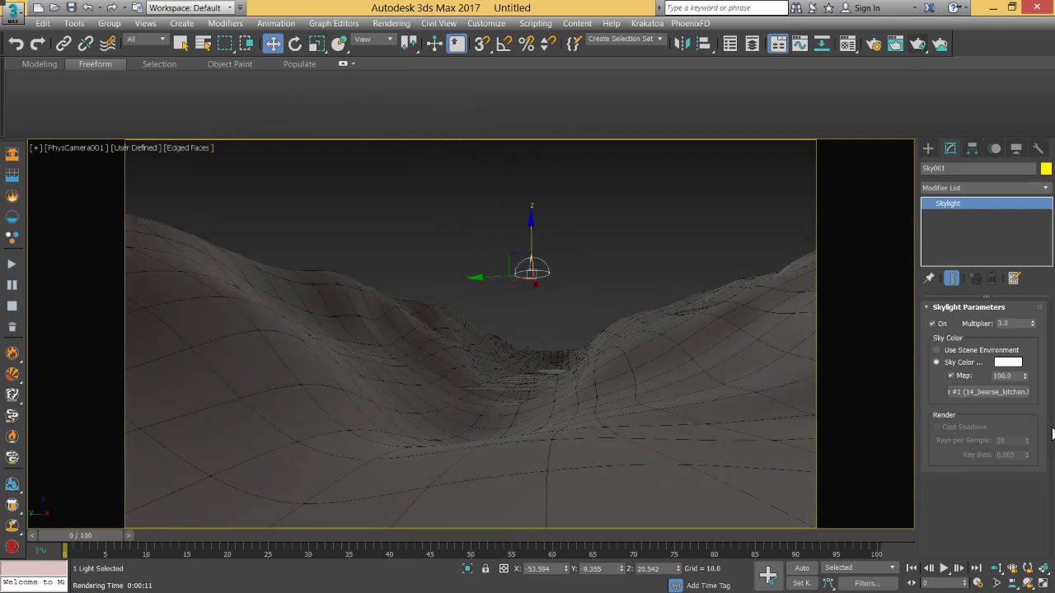
Render the camera view with the HDR-mapped skylight and set the skylight's multiplier to 5.
left_click(921, 49)
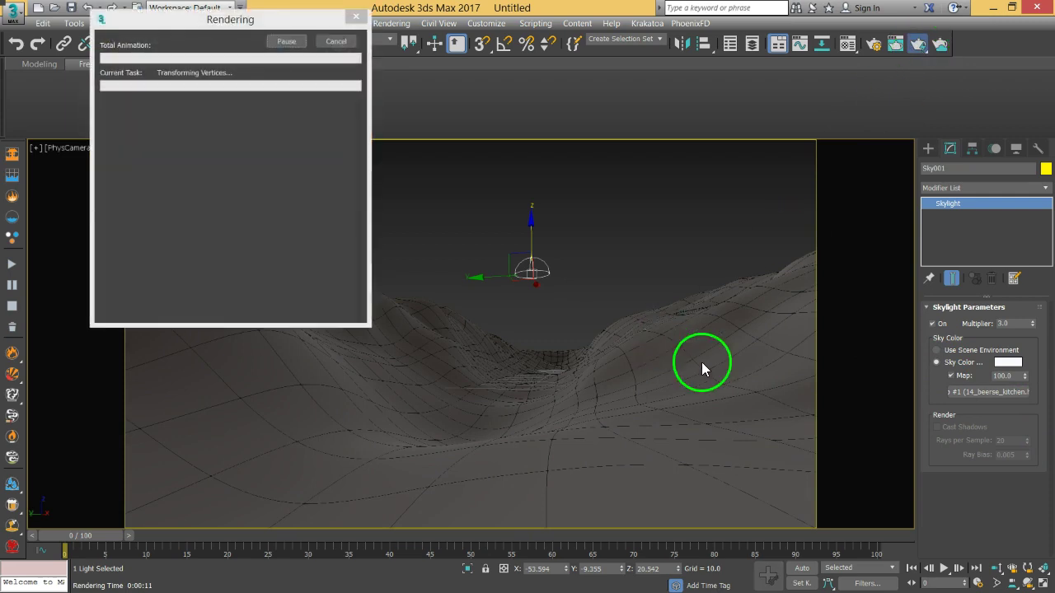
left_click(455, 349)
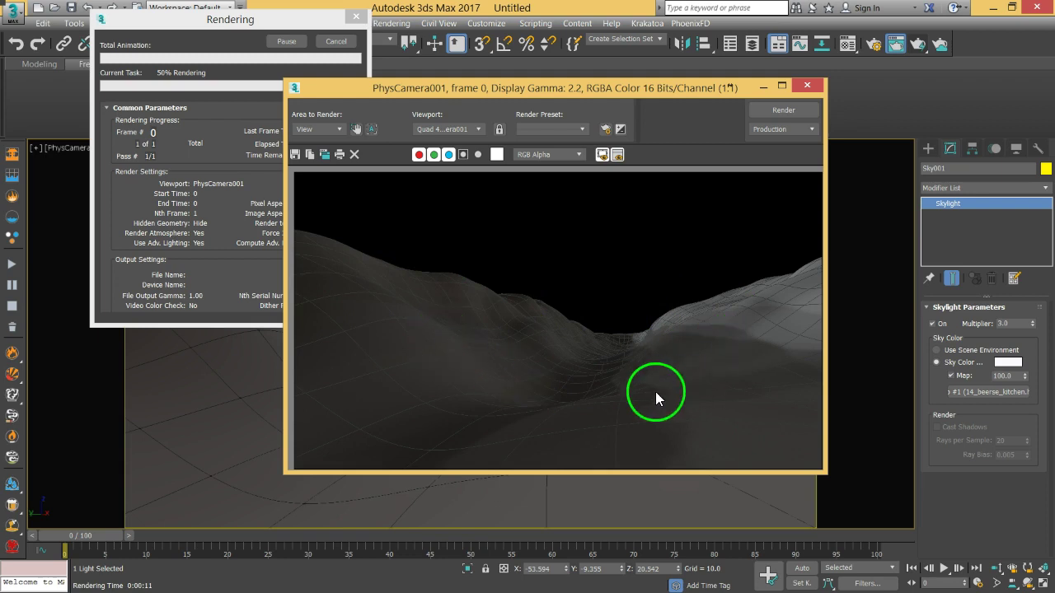
double_click(1014, 323)
type("5")
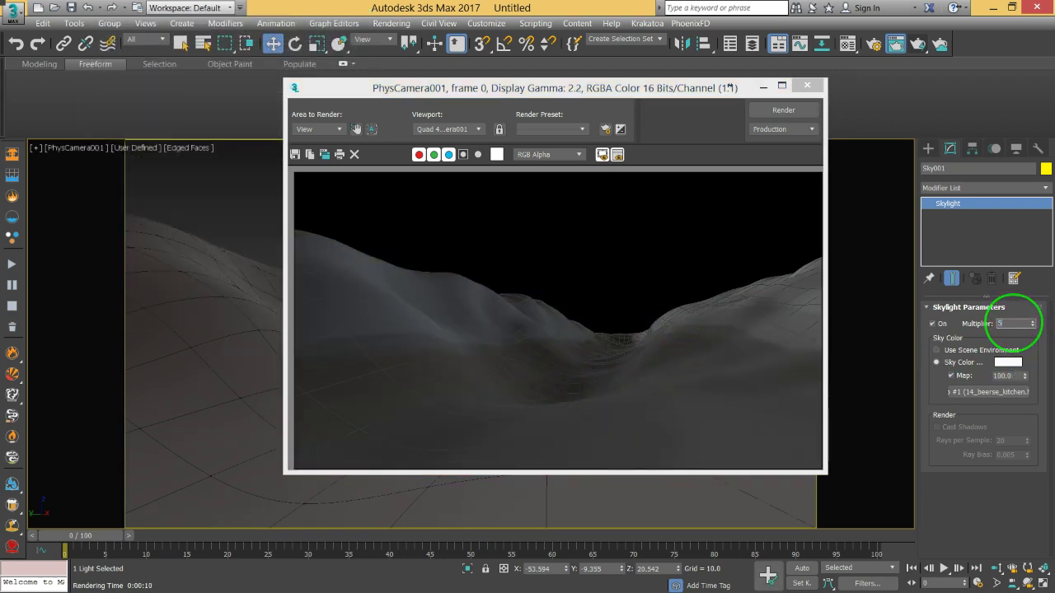
key("Return")
Render the camera view again with the brighter skylight, inspect the image in a maximized frame window, and close it.
left_click(780, 110)
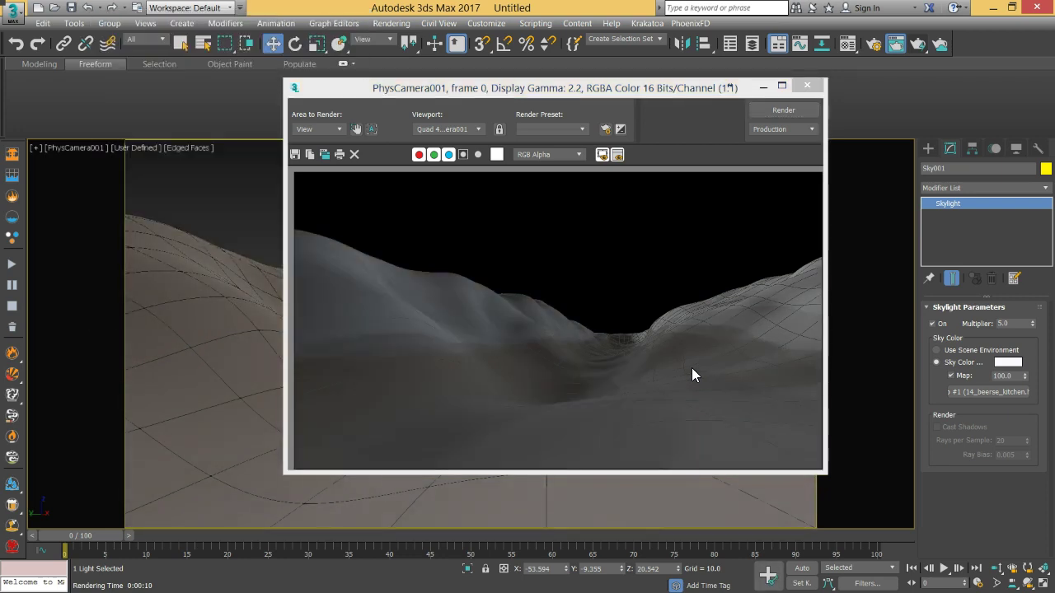
left_click(780, 86)
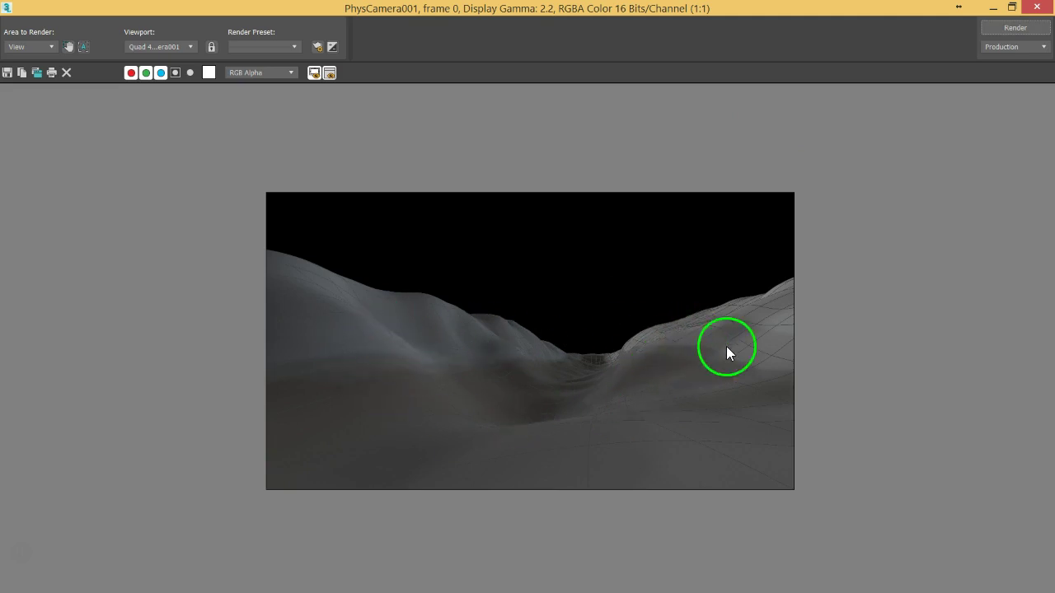
left_click(1036, 7)
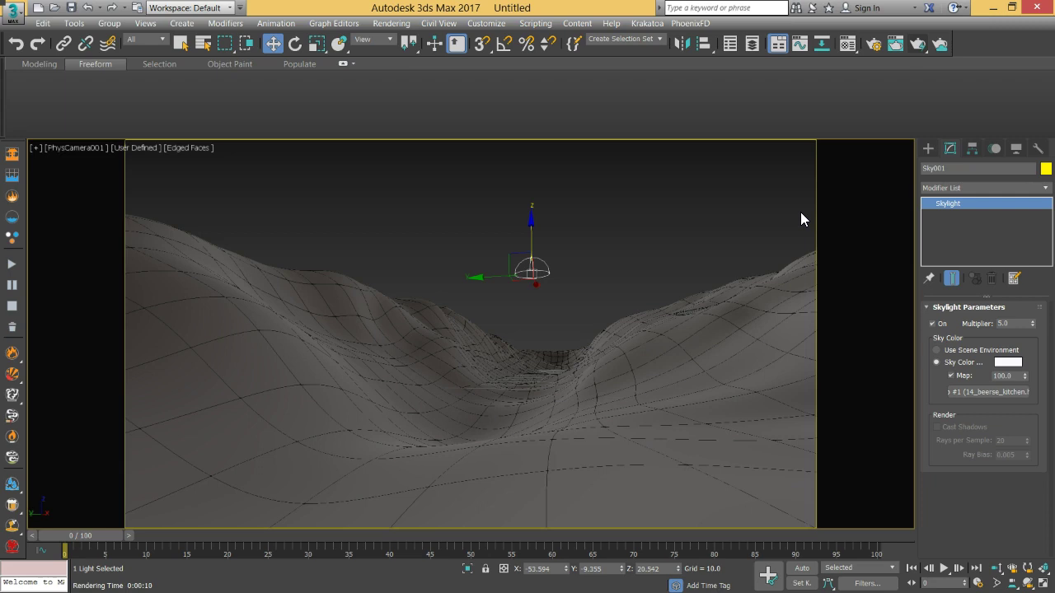
Hide the Ribbon to enlarge the camera viewport, and deselect the skylight.
left_click(984, 46)
right_click(984, 45)
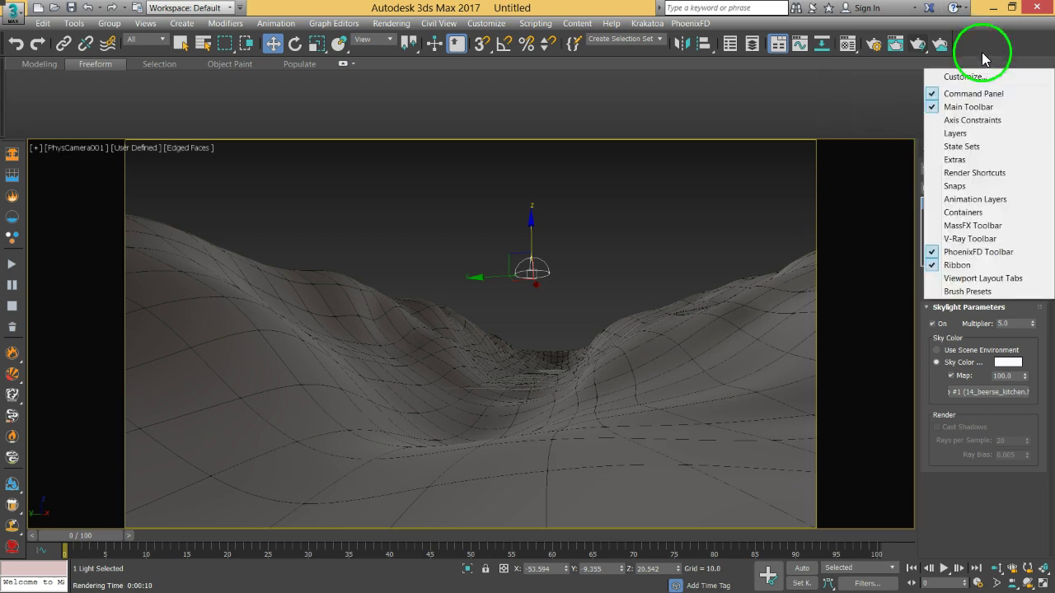
left_click(975, 265)
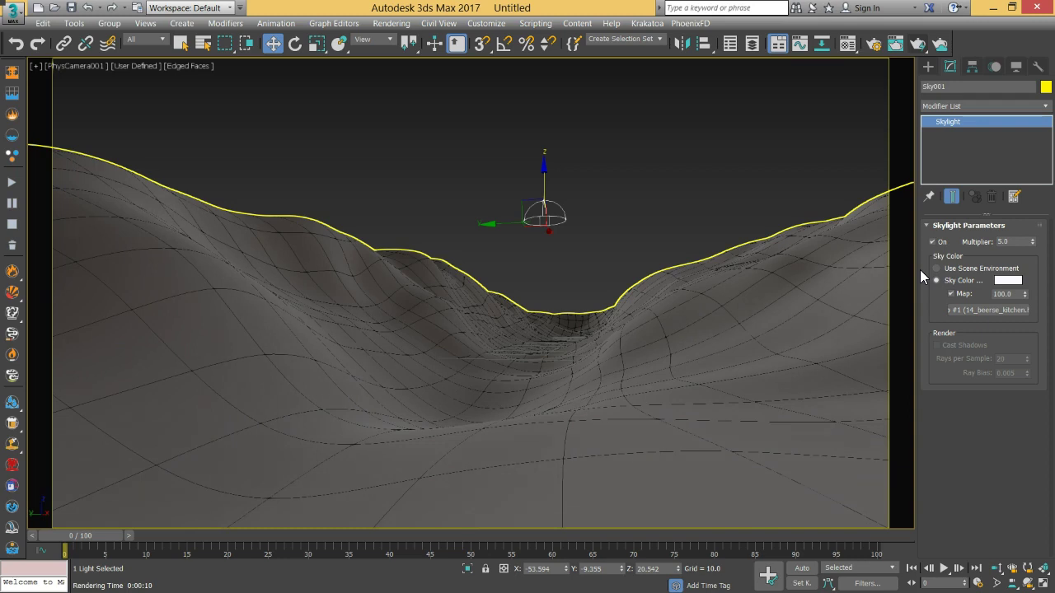
left_click(696, 115)
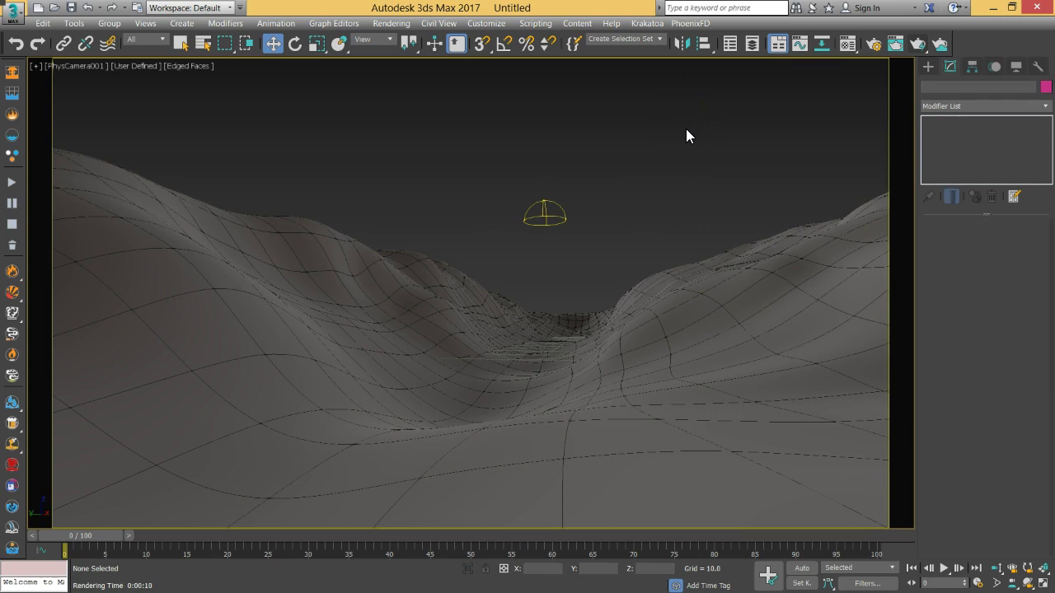